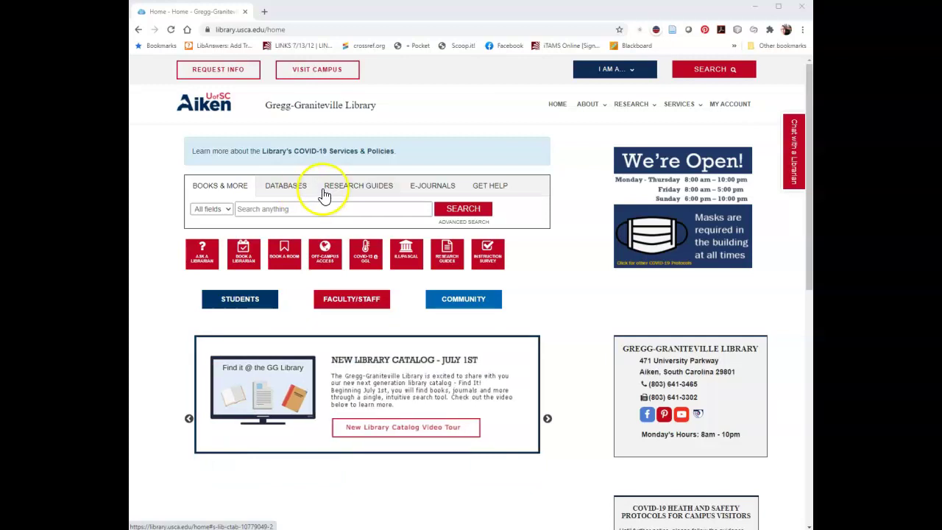
- Open the Nursing research guide from the library home page's list of research guides
left_click(345, 187)
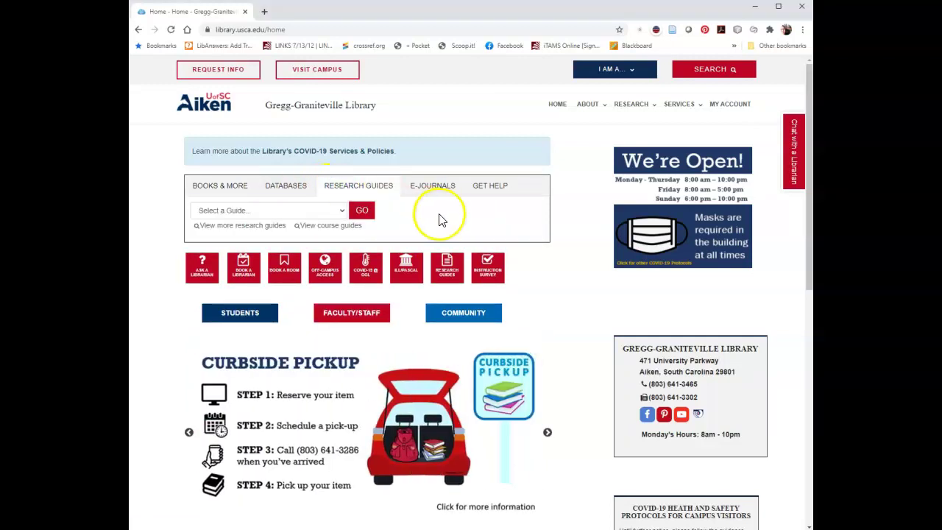
left_click(317, 211)
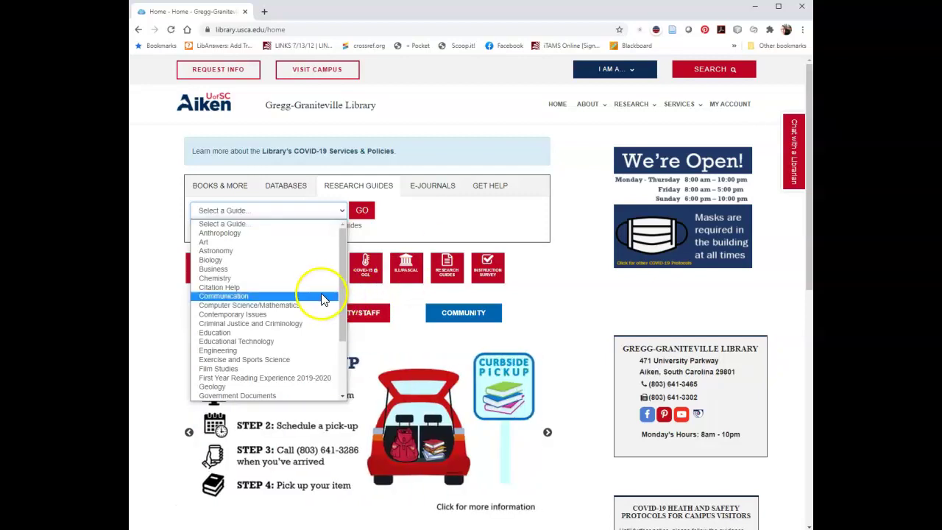
scroll(322, 299, "down", 3)
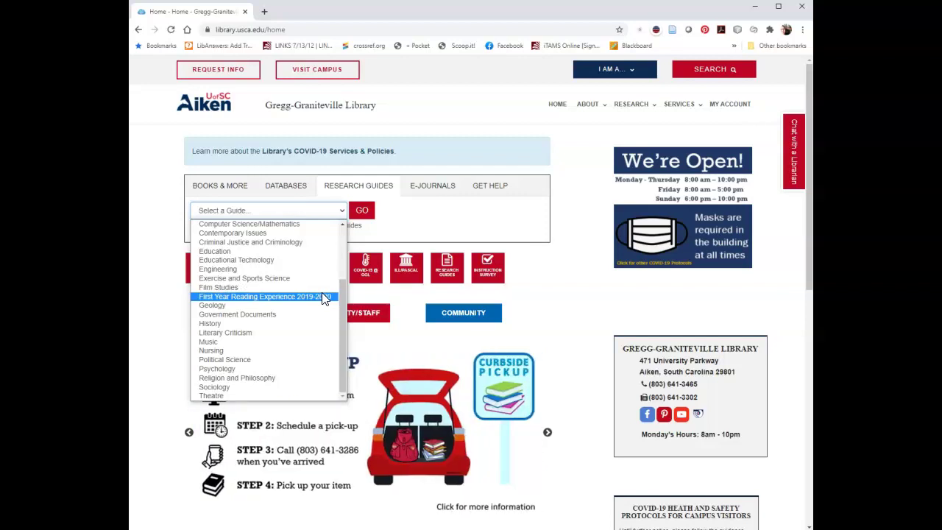
left_click(258, 353)
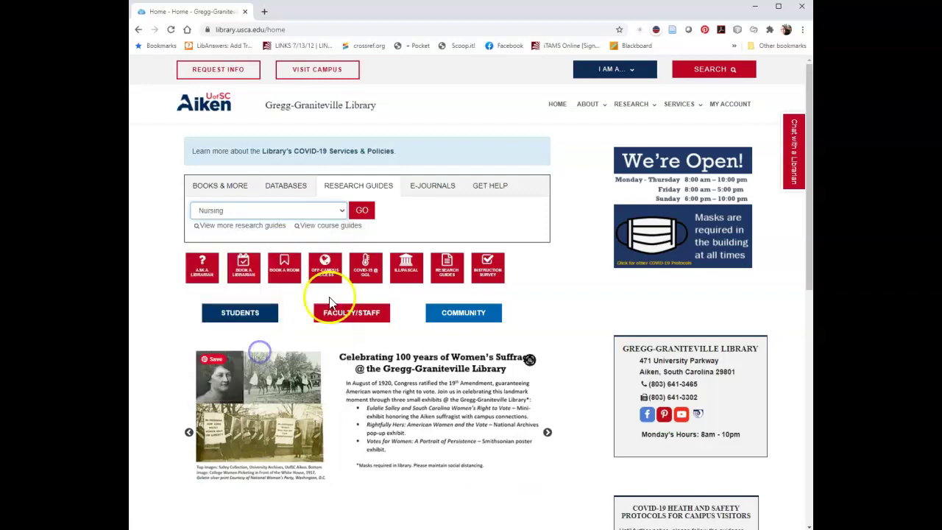
left_click(361, 212)
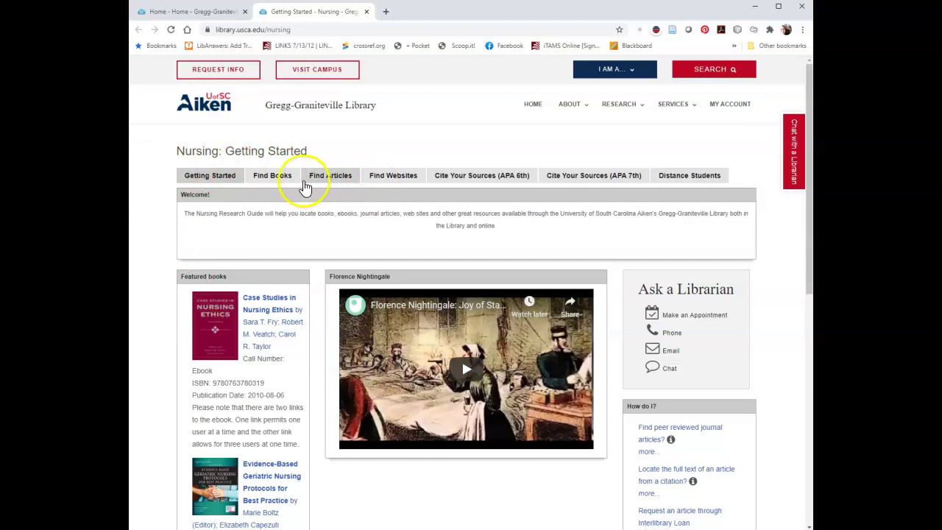
- Open the CINAHL Complete database from the Nursing guide's Find Articles page and dismiss the Zotero proxy notice
left_click(328, 177)
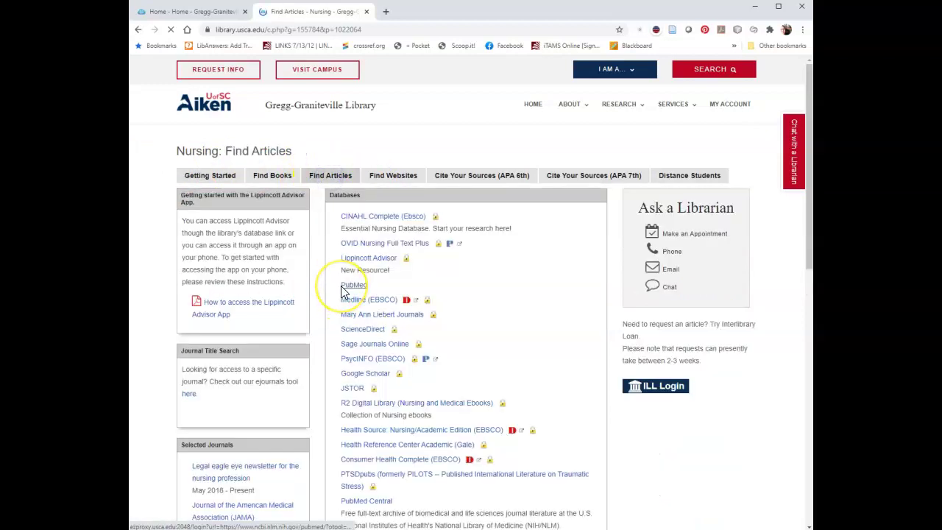
scroll(341, 288, "down", 2)
scroll(344, 293, "down", 1)
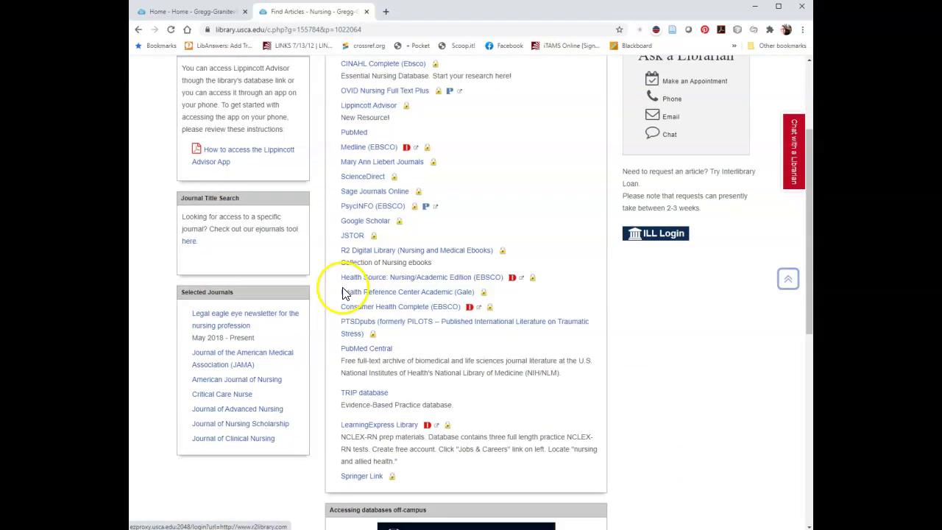
scroll(344, 293, "up", 1)
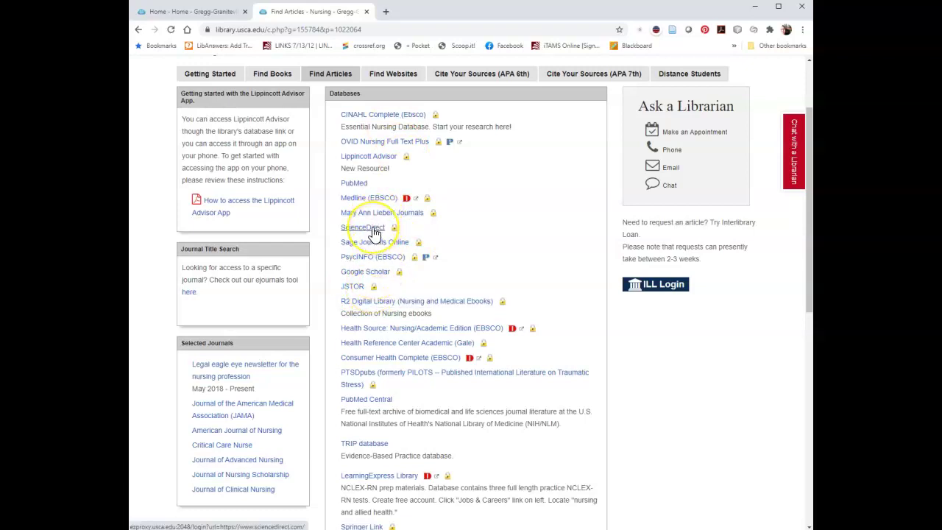
scroll(447, 291, "down", 3)
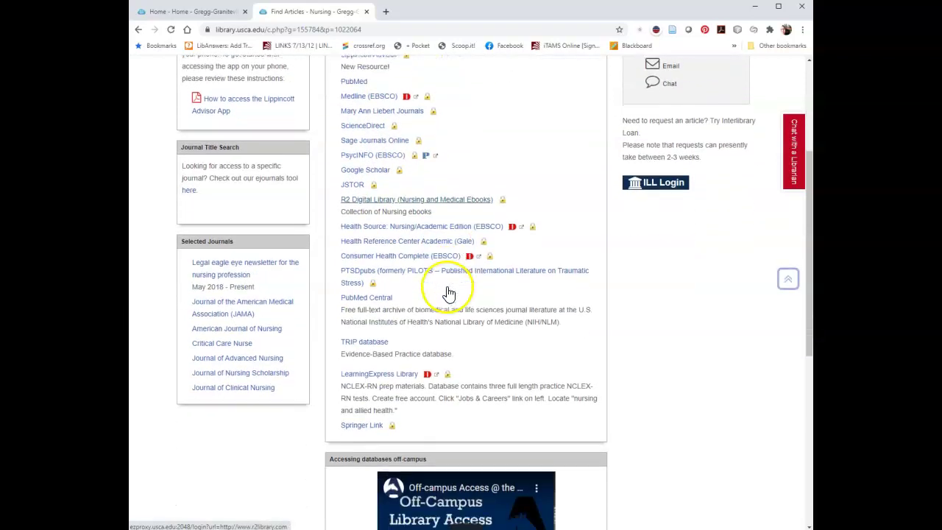
scroll(447, 292, "up", 3)
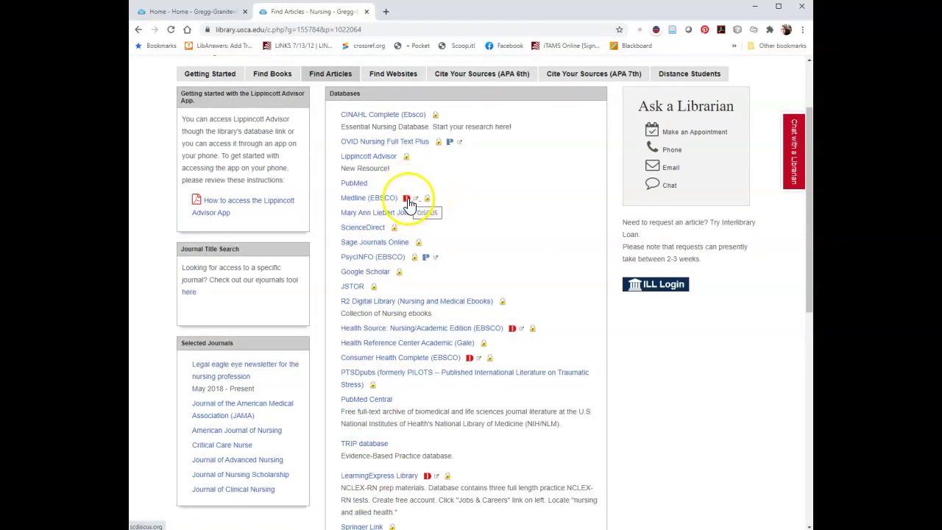
left_click(378, 118)
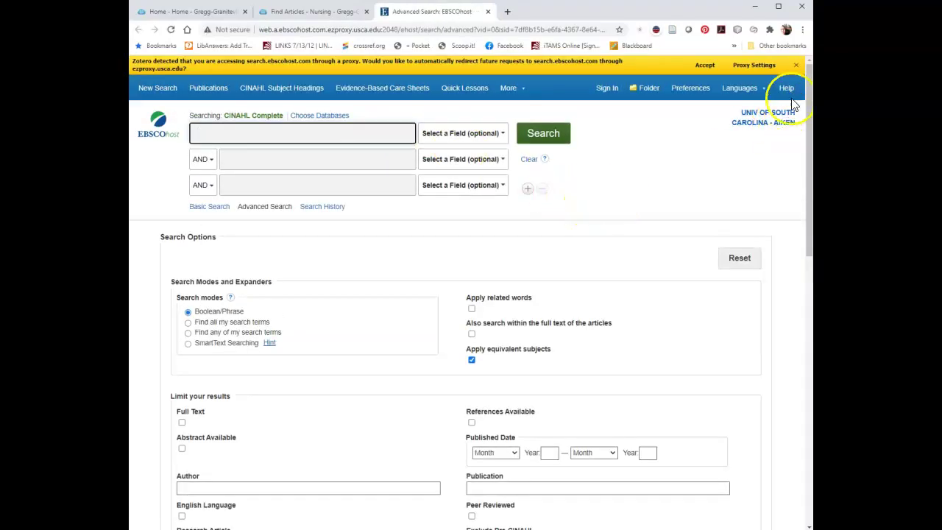
left_click(796, 66)
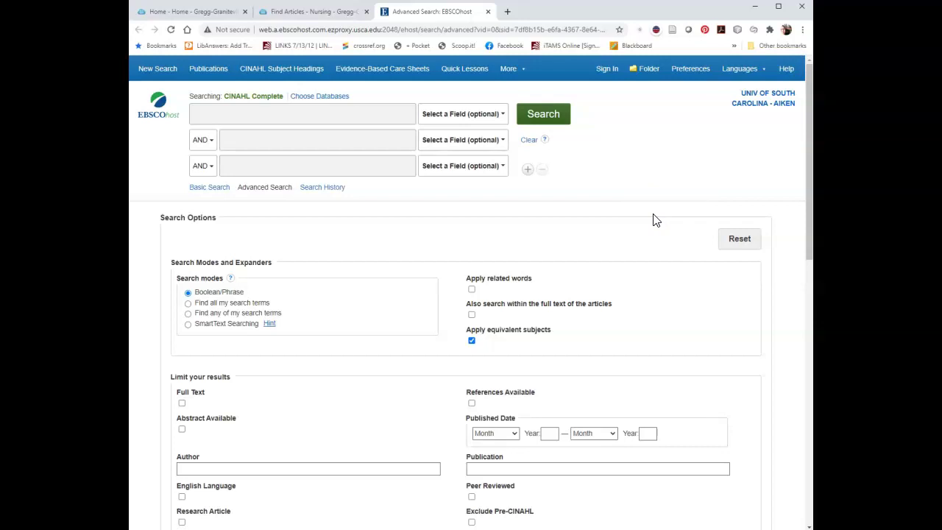
- Add Academic Search Premier to the databases being searched, keeping CINAHL Complete selected
left_click(322, 99)
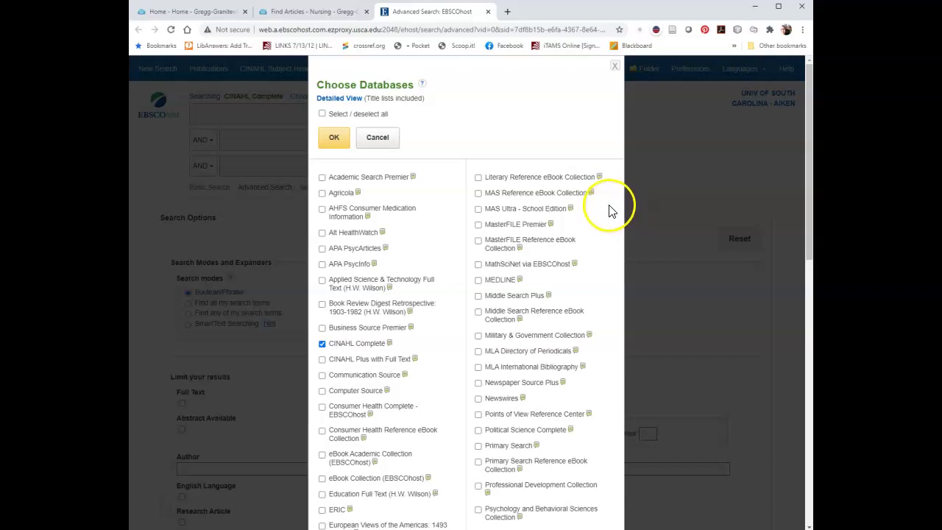
scroll(416, 168, "down", 5)
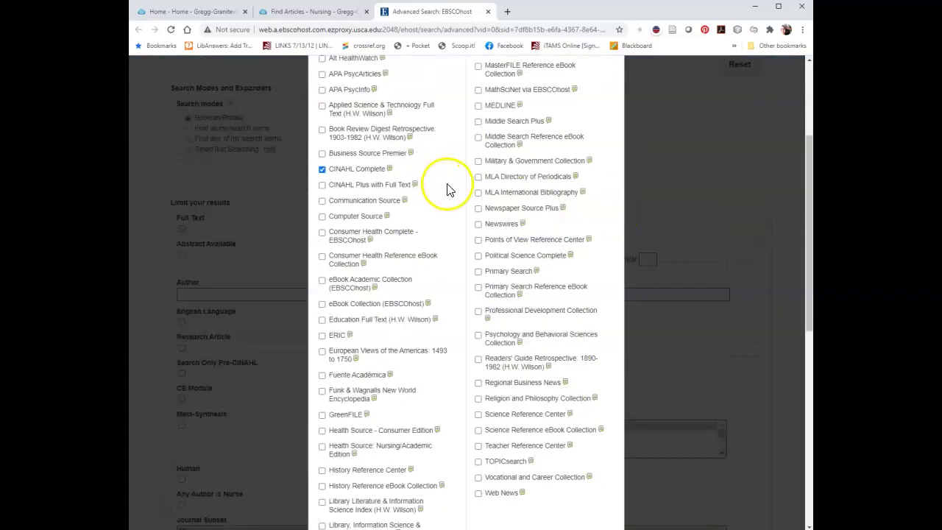
scroll(456, 203, "up", 5)
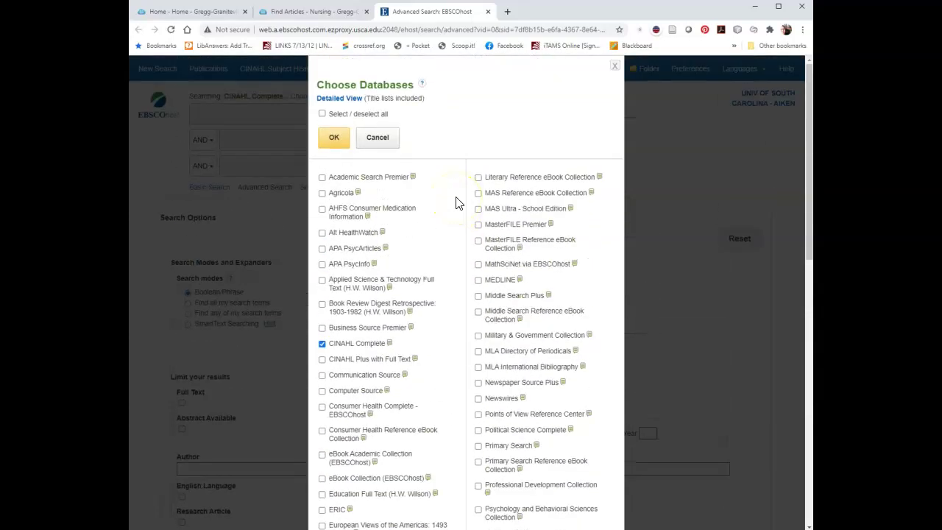
left_click(322, 177)
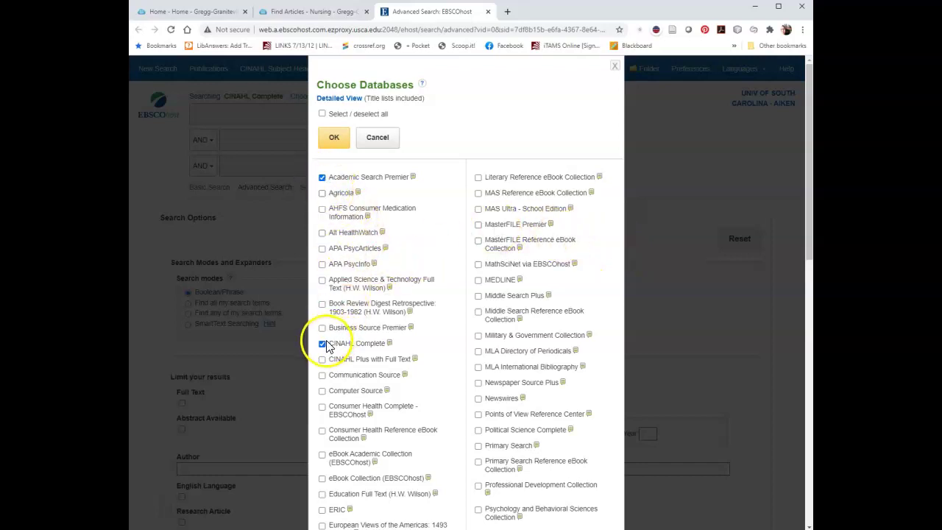
left_click(334, 138)
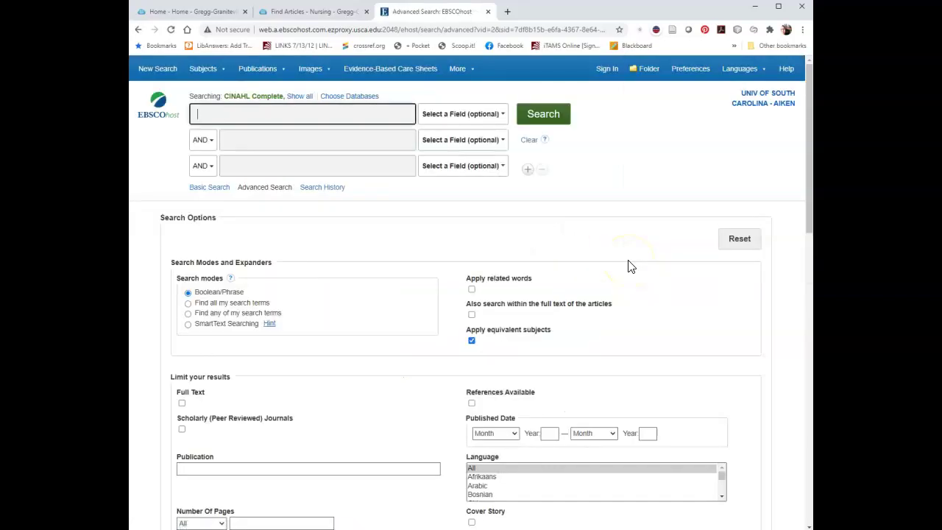
- Run an advanced search for "nurse" AND "chemotherapy", entering each term in its own search row
left_click(326, 114)
type("e")
left_click(604, 254)
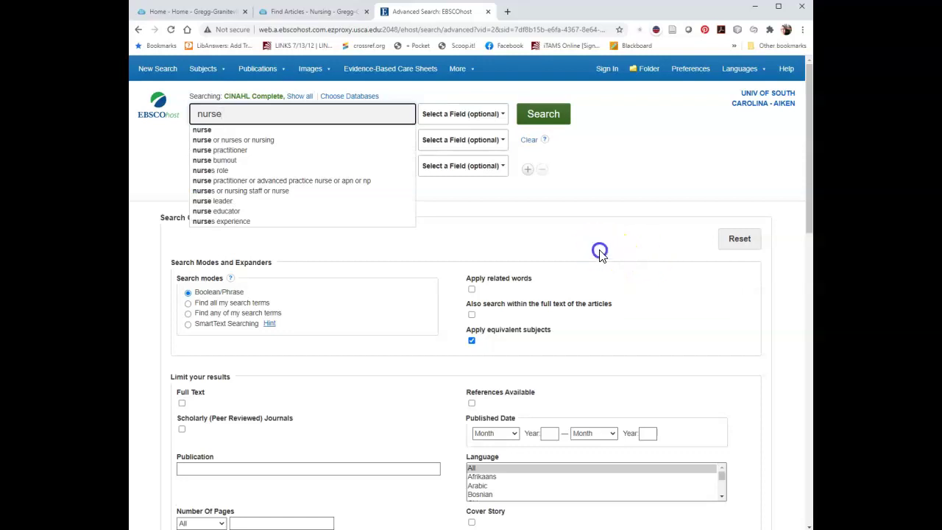
left_click(316, 138)
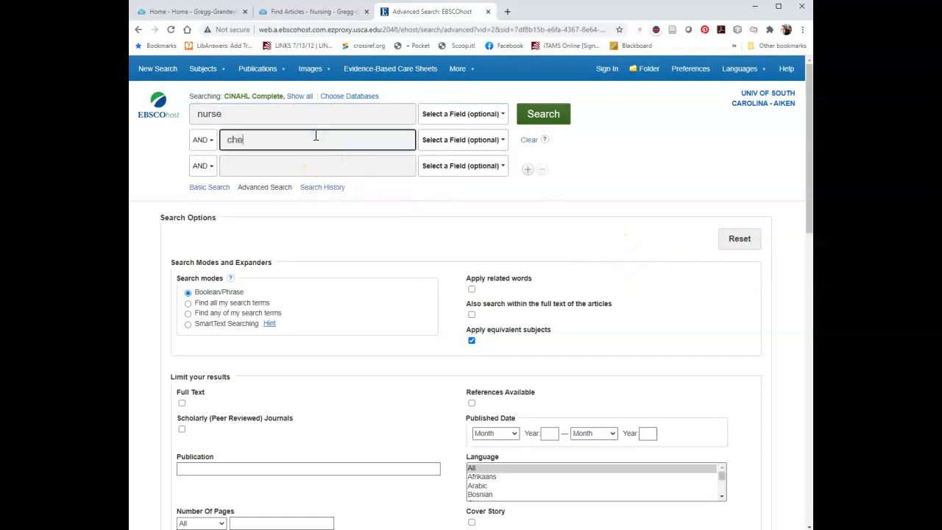
type("chemotherapy")
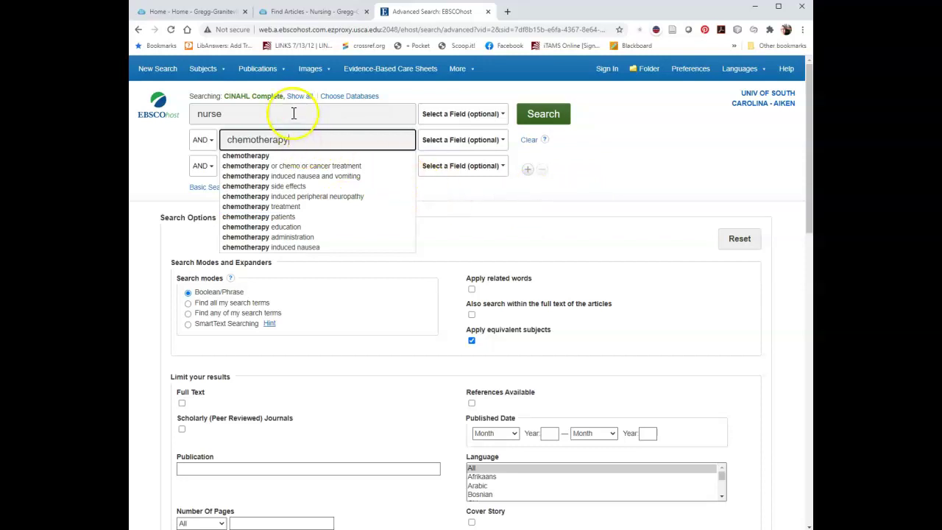
left_click(541, 114)
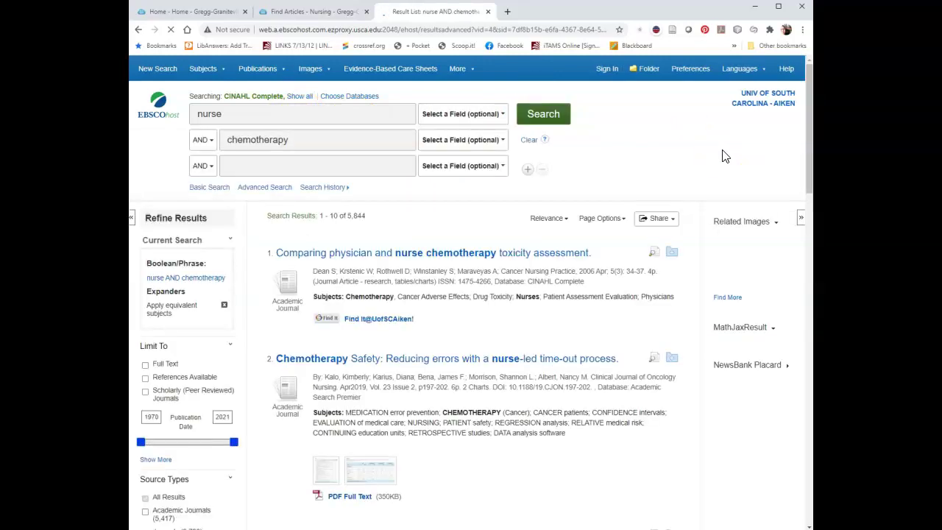
- Examine the result count, the refine options and the articles listed on the first page of results
left_click_drag(346, 215, 368, 215)
left_click(448, 226)
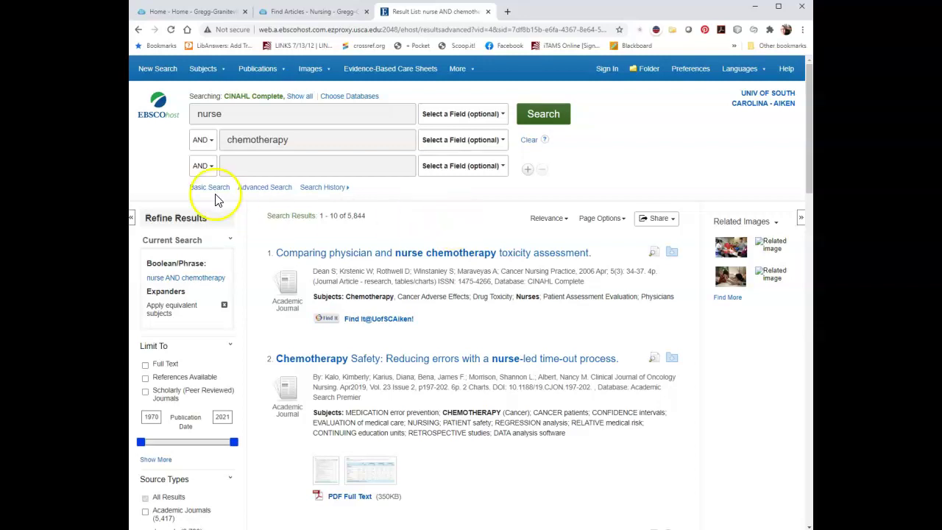
scroll(154, 257, "down", 2)
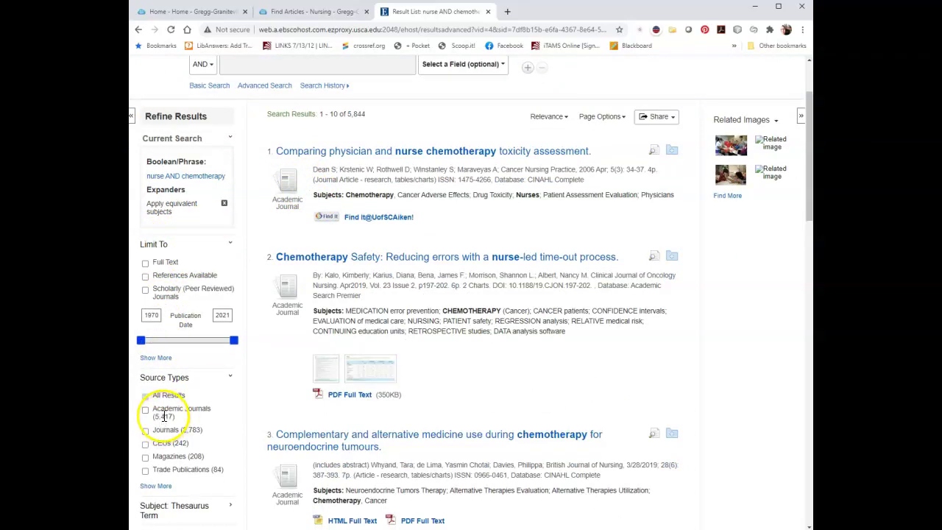
scroll(395, 318, "down", 7)
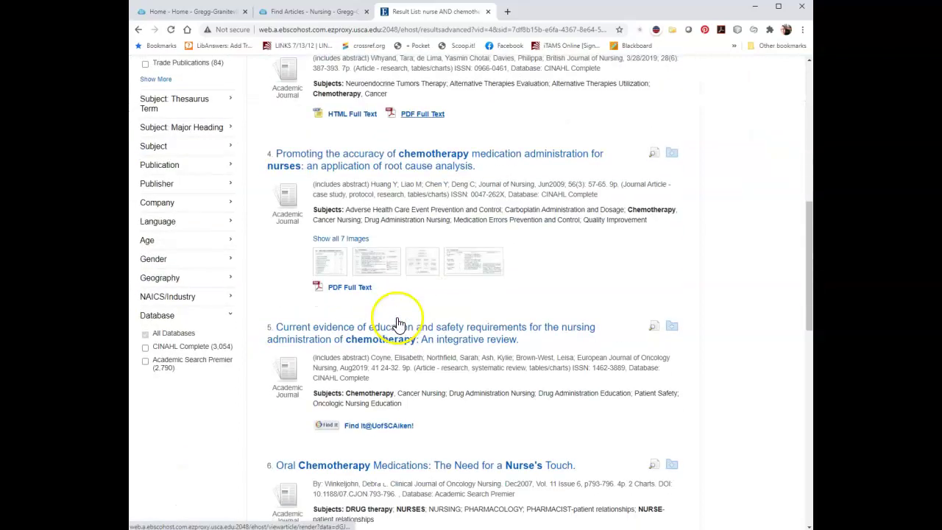
scroll(396, 324, "down", 6)
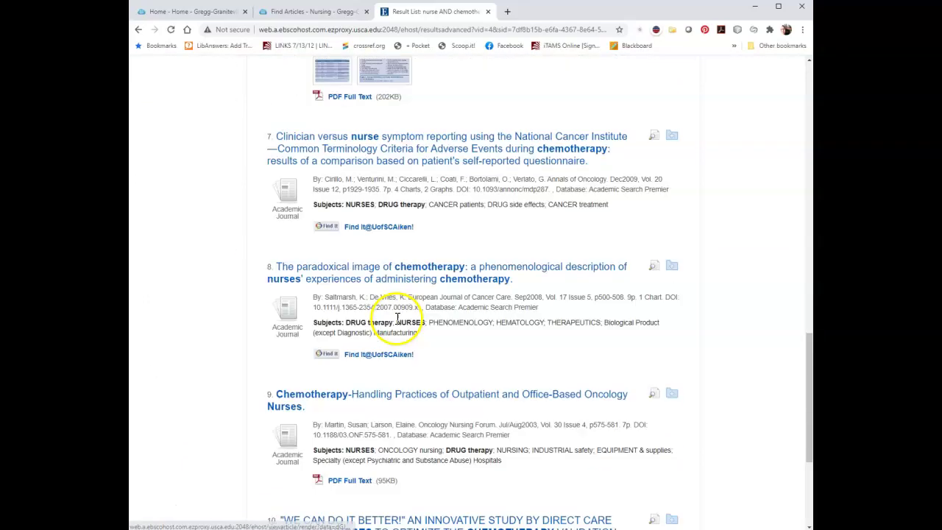
scroll(397, 318, "down", 2)
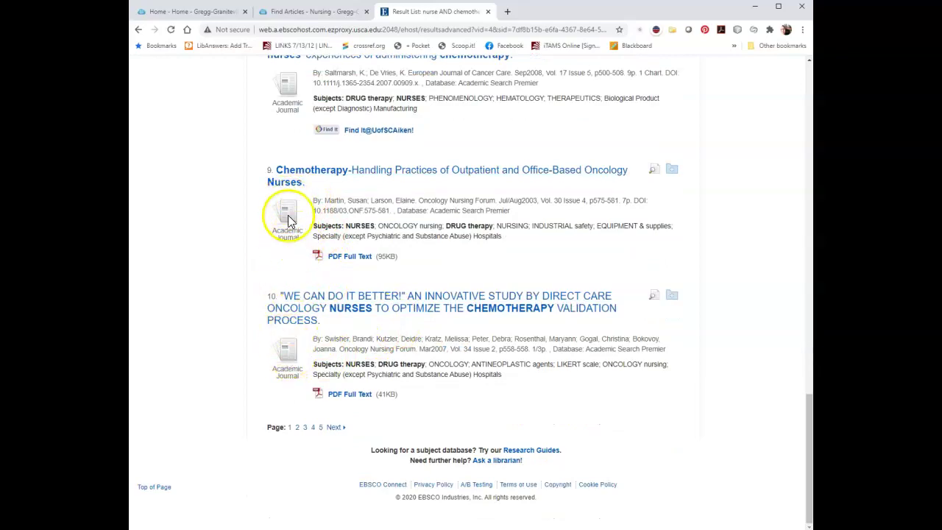
scroll(288, 194, "up", 8)
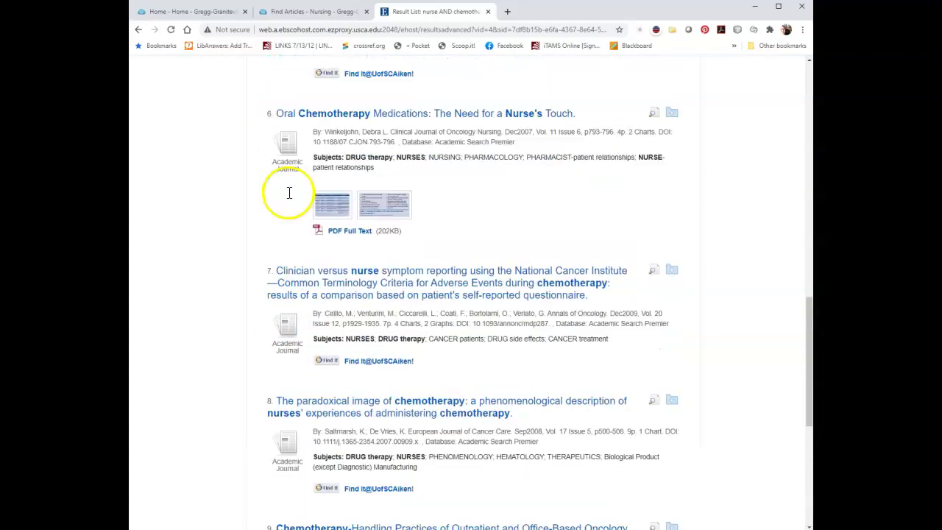
scroll(288, 193, "up", 9)
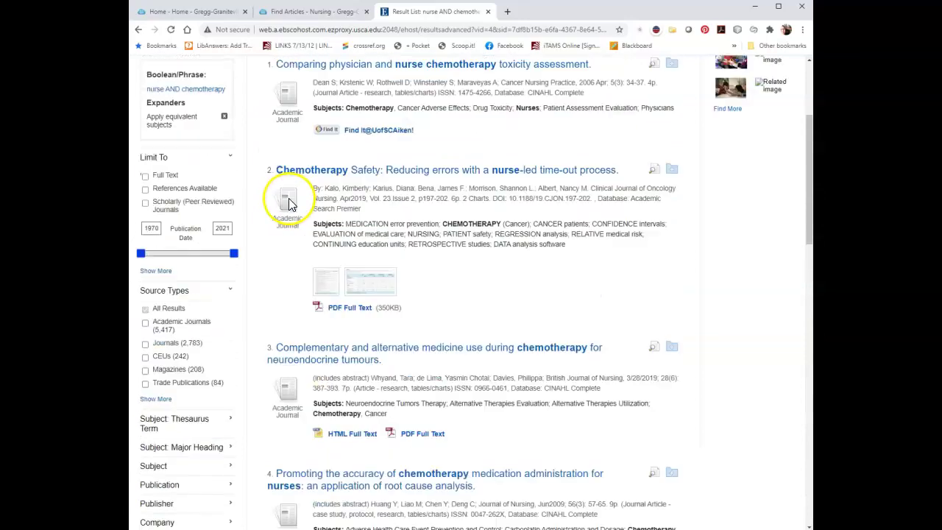
scroll(329, 209, "up", 2)
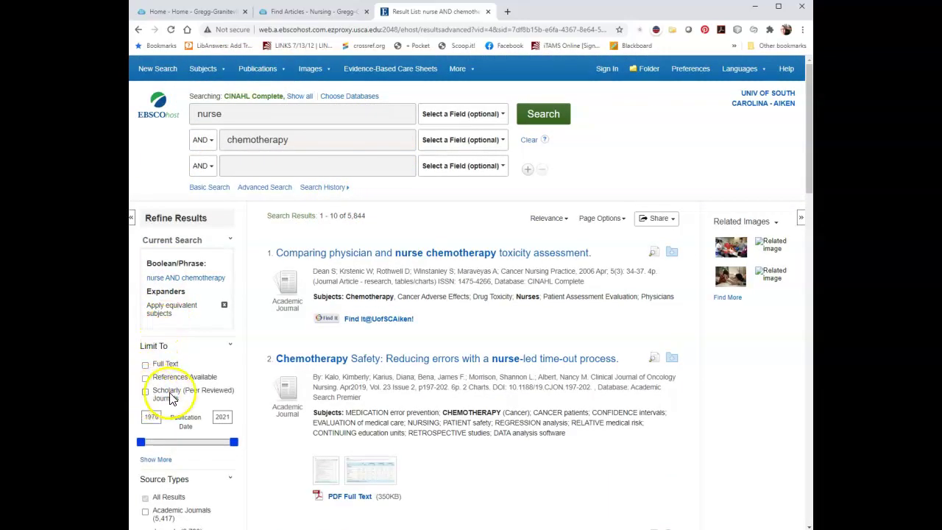
- Limit the results to scholarly (peer reviewed) journals with publication dates from 1990 to 2021
left_click(145, 392)
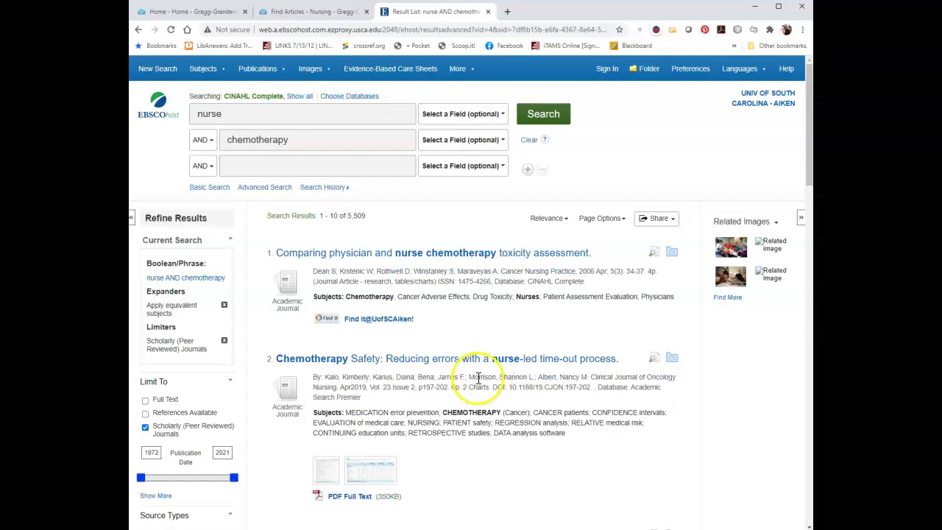
scroll(478, 378, "down", 2)
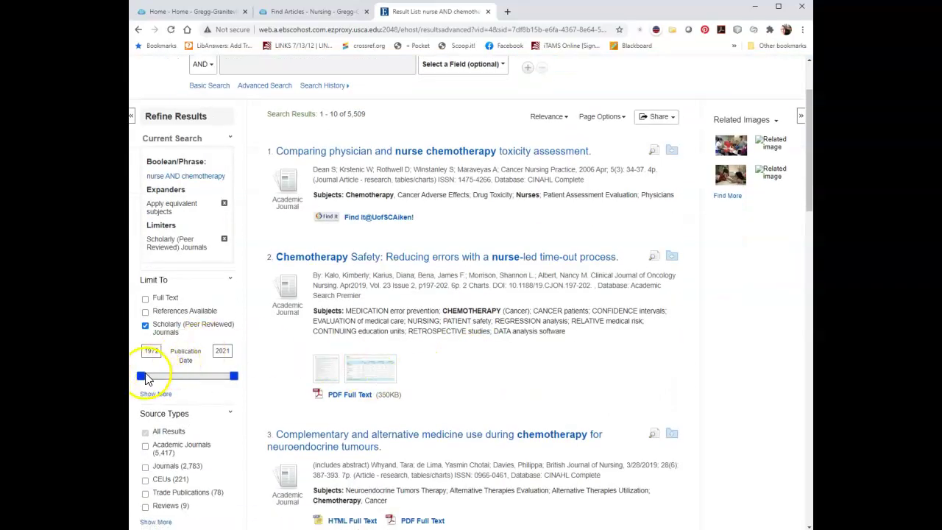
left_click_drag(143, 380, 181, 385)
left_click_drag(177, 381, 178, 381)
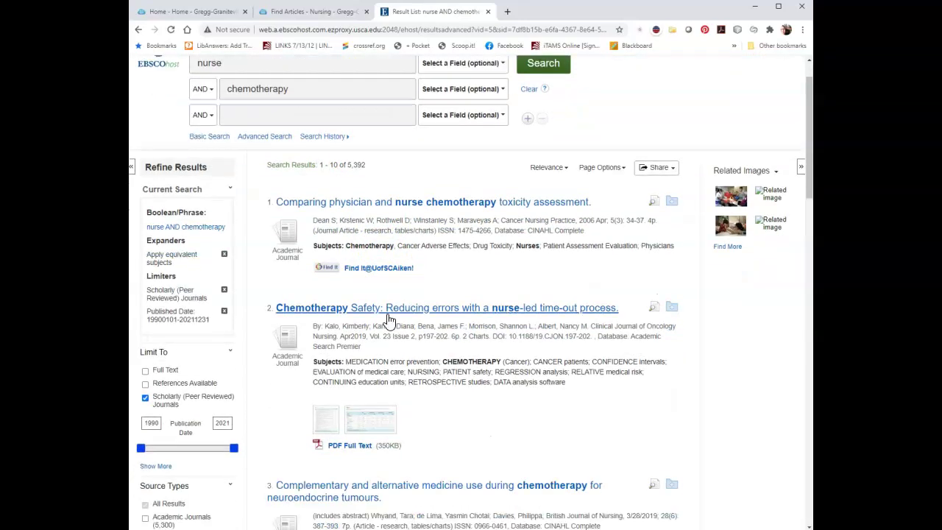
- Examine the full-text and Find It options offered for the first few articles in the filtered results
scroll(388, 322, "down", 2)
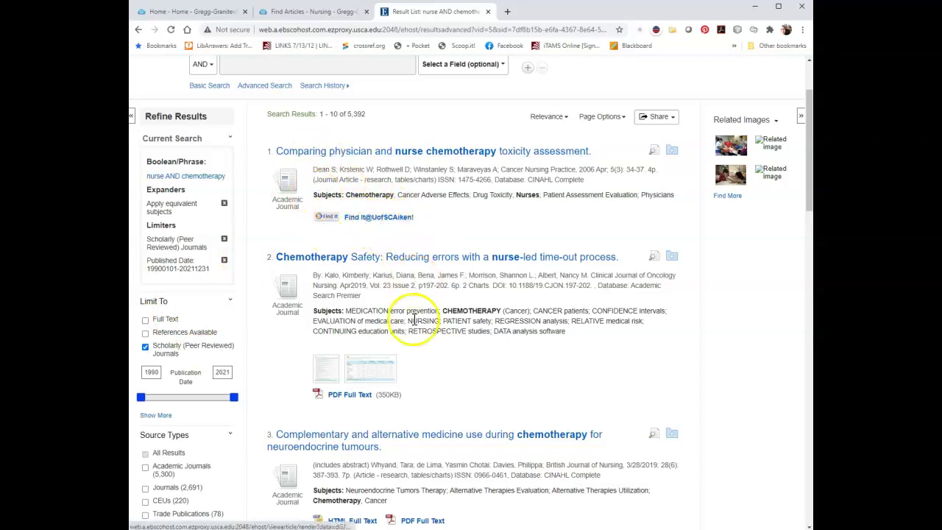
scroll(353, 397, "down", 3)
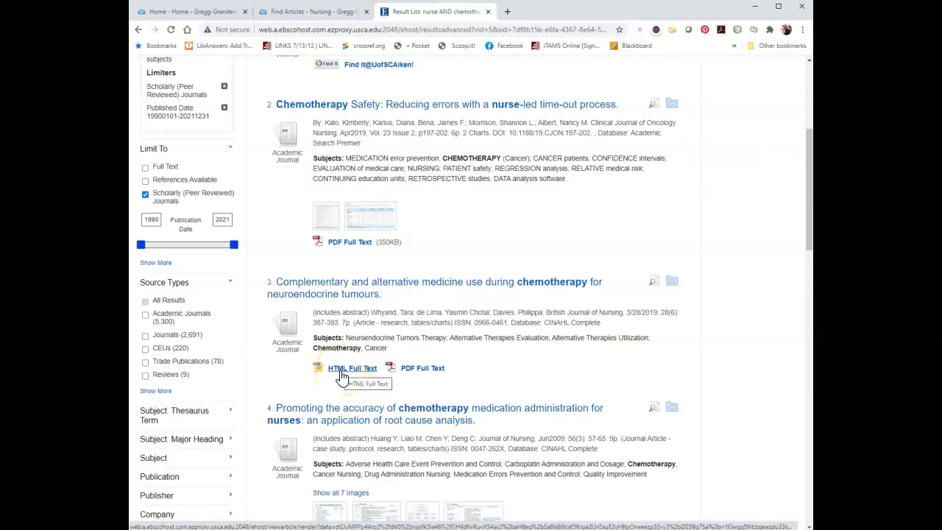
scroll(342, 377, "up", 5)
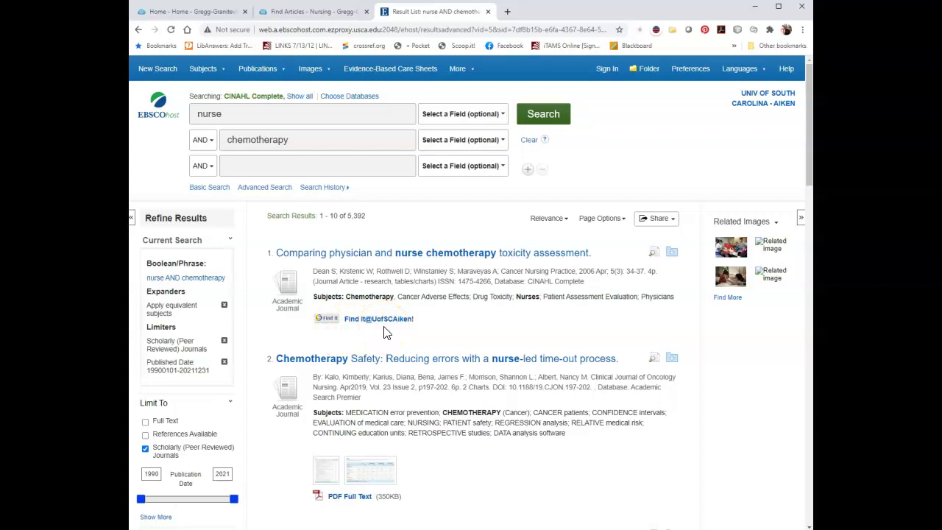
- Open the full text of "Comparing physician and nurse chemotherapy toxicity assessment" in Gale Academic OneFile through the article's Find It link
left_click(368, 319)
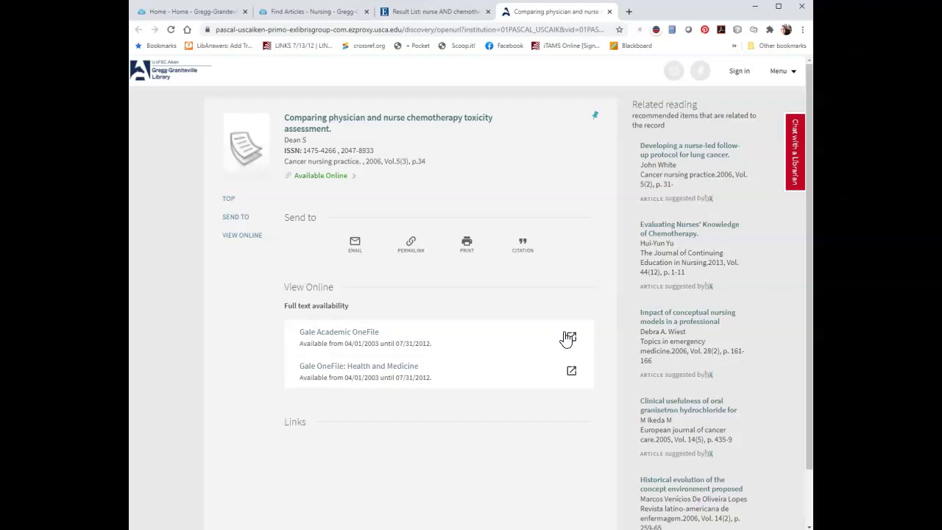
left_click(297, 13)
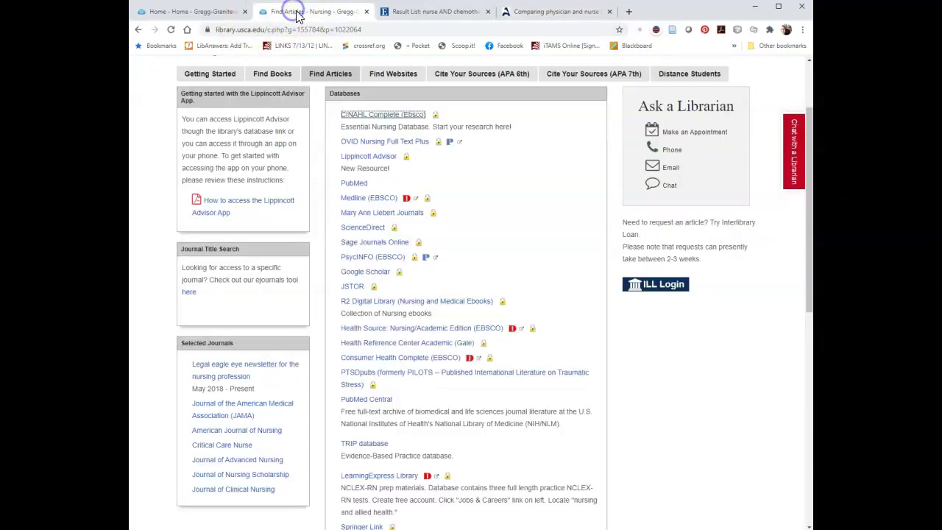
left_click(433, 13)
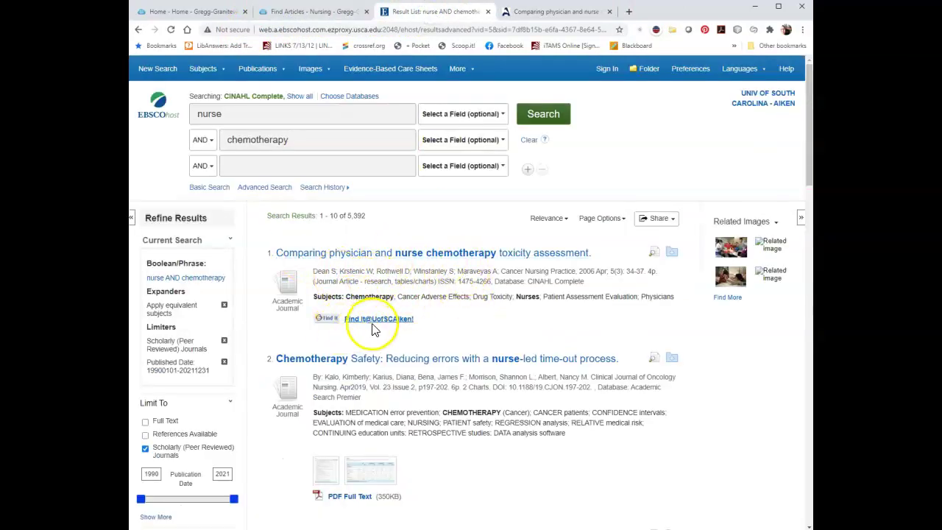
left_click(535, 12)
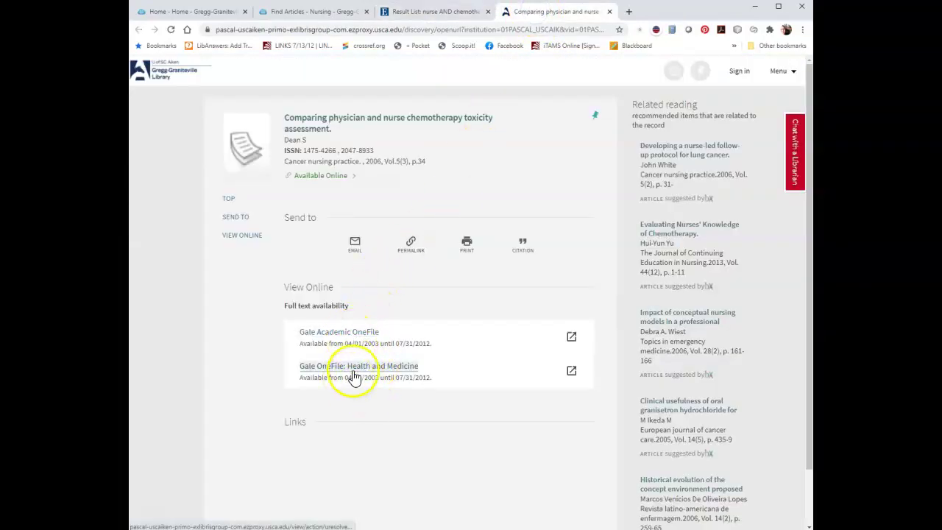
left_click(374, 335)
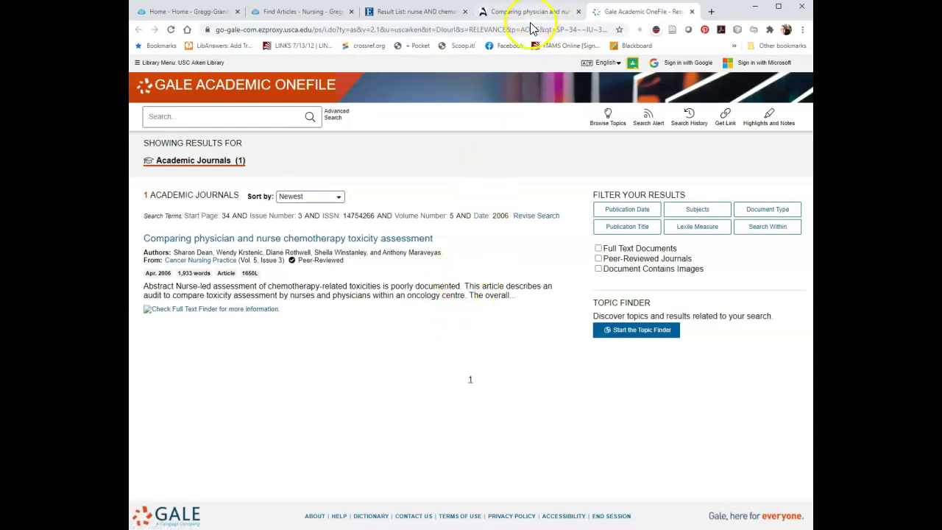
left_click(326, 239)
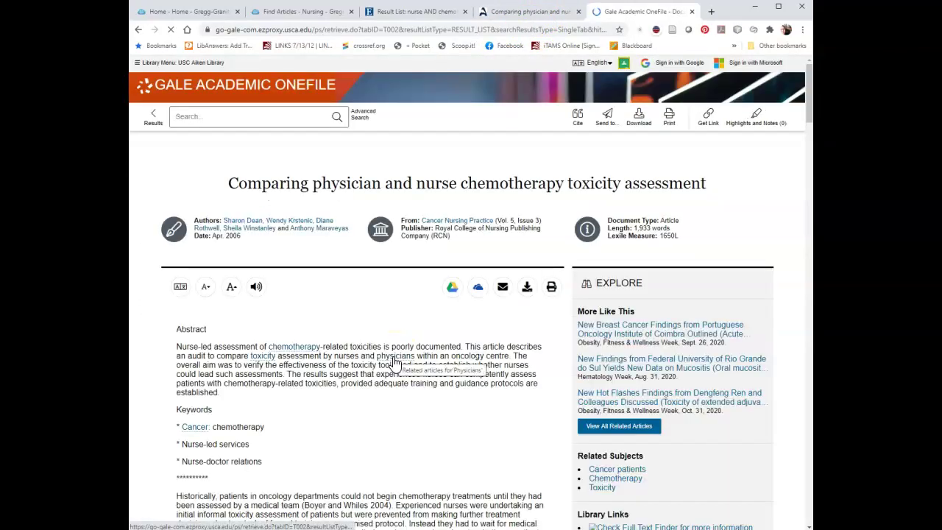
- Look through the article's text, figures and references, and close both the article and its Find It page to return to the results
scroll(395, 360, "down", 8)
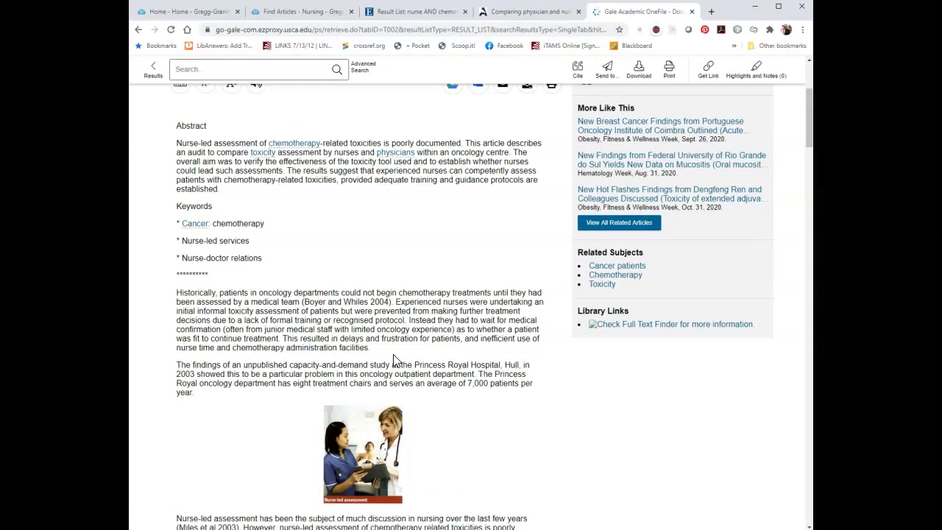
scroll(395, 359, "down", 15)
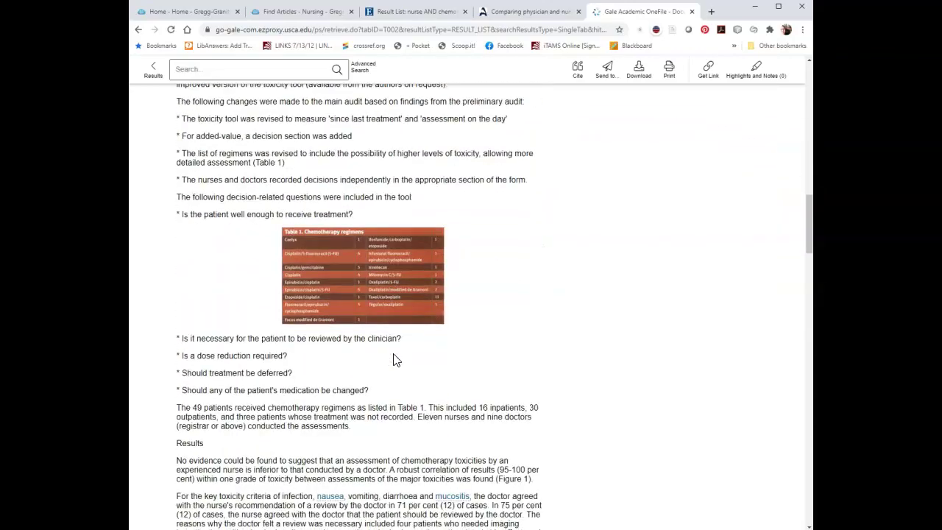
scroll(393, 353, "down", 5)
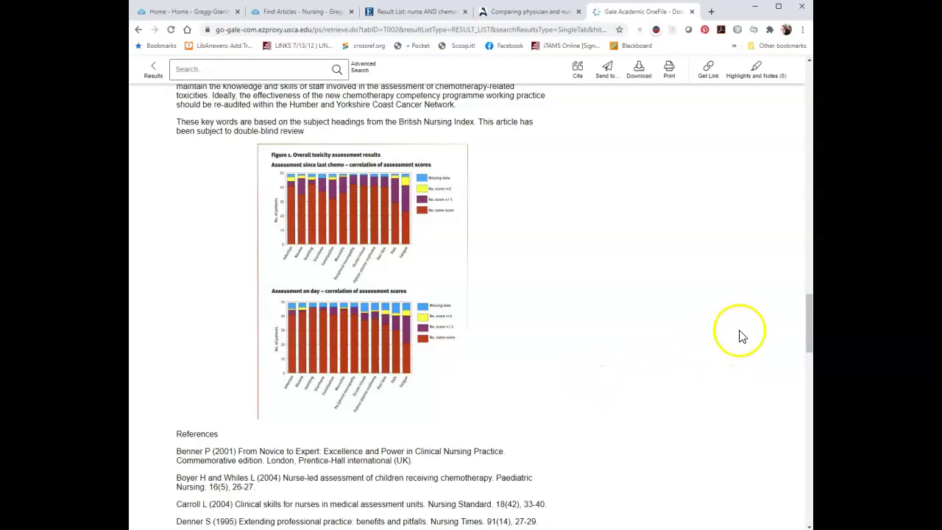
left_click_drag(809, 324, 785, 102)
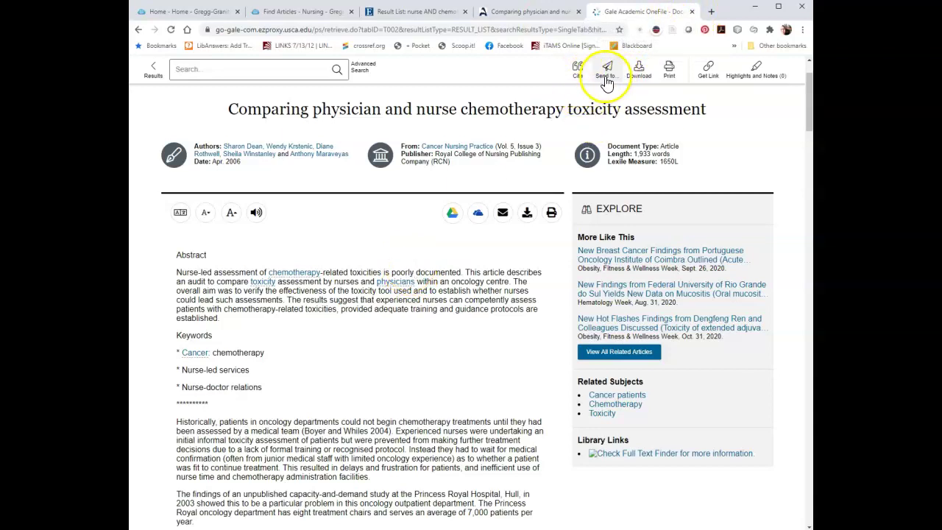
left_click(692, 11)
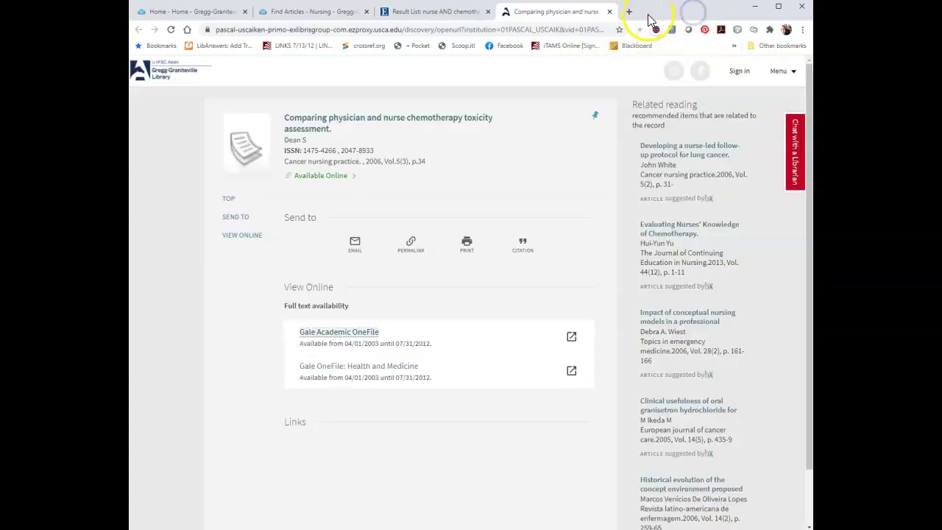
left_click(609, 12)
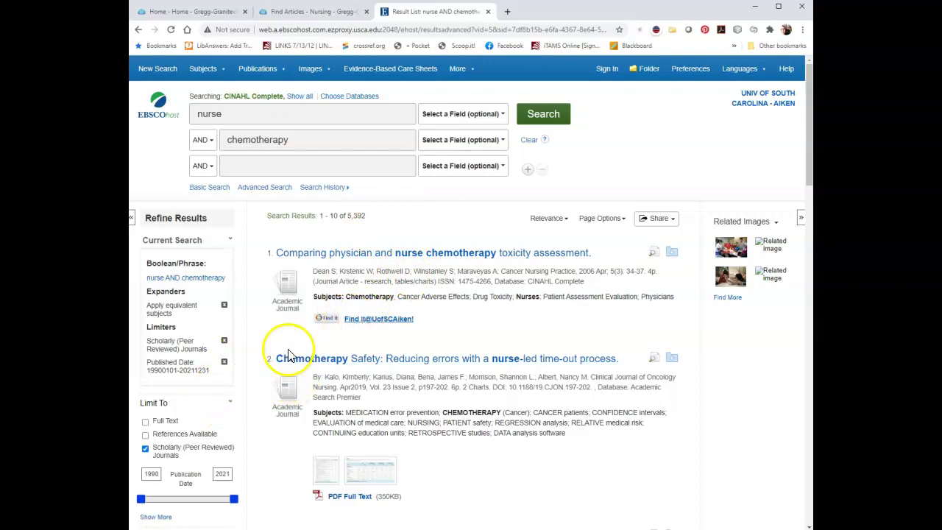
- Limit the results to Full Text and look over the first articles and the available refine options
left_click(145, 421)
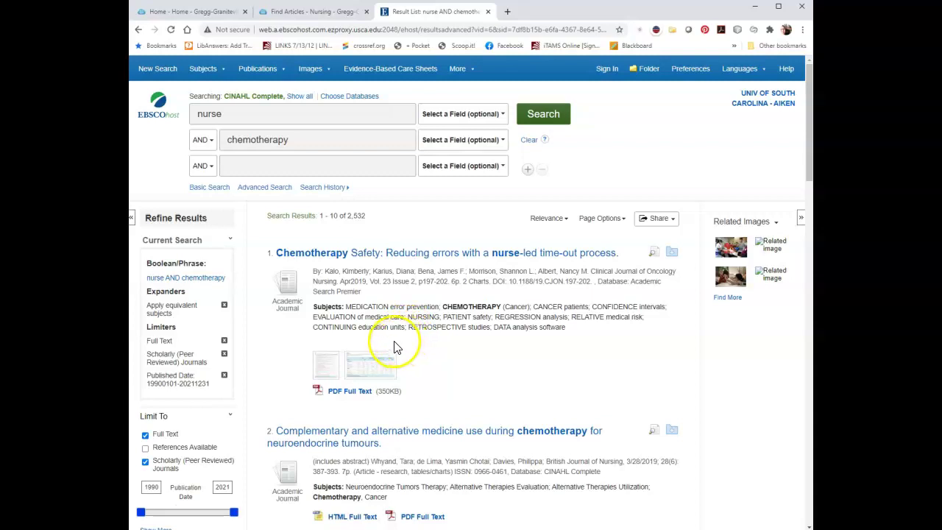
scroll(395, 344, "down", 5)
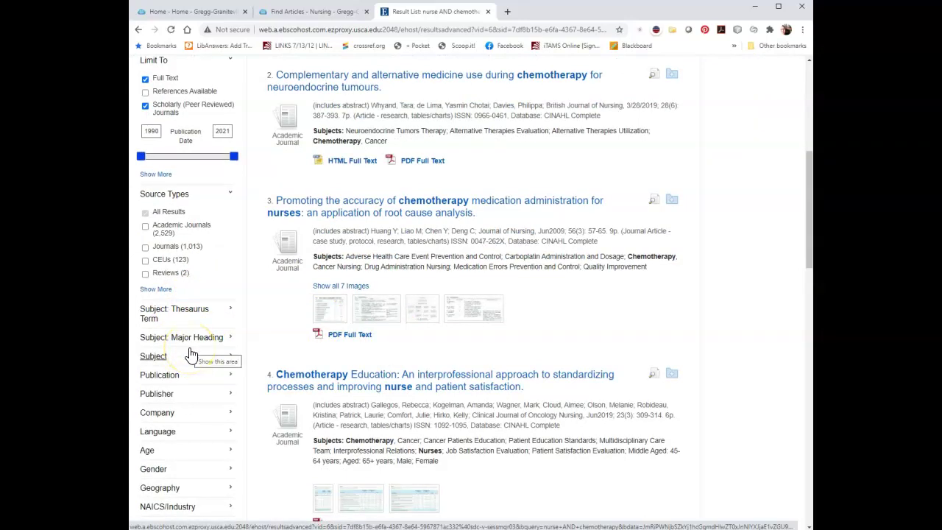
scroll(360, 344, "up", 4)
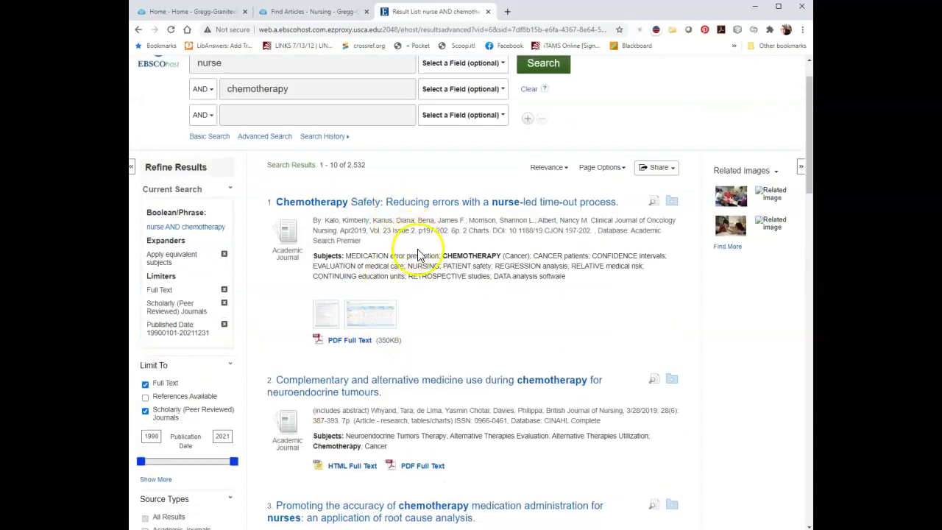
scroll(421, 261, "down", 2)
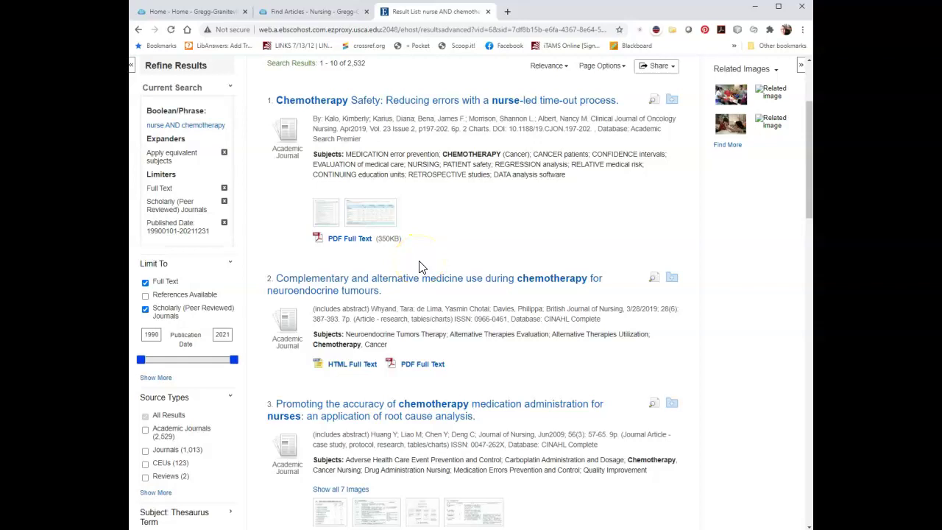
scroll(420, 270, "down", 4)
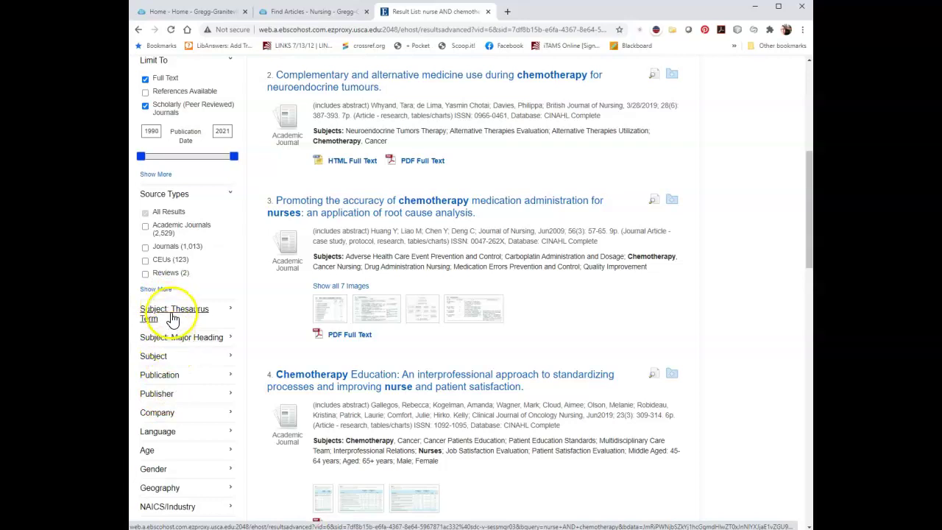
- Examine the full list of thesaurus subject terms for the results and close it without selecting any
left_click(173, 314)
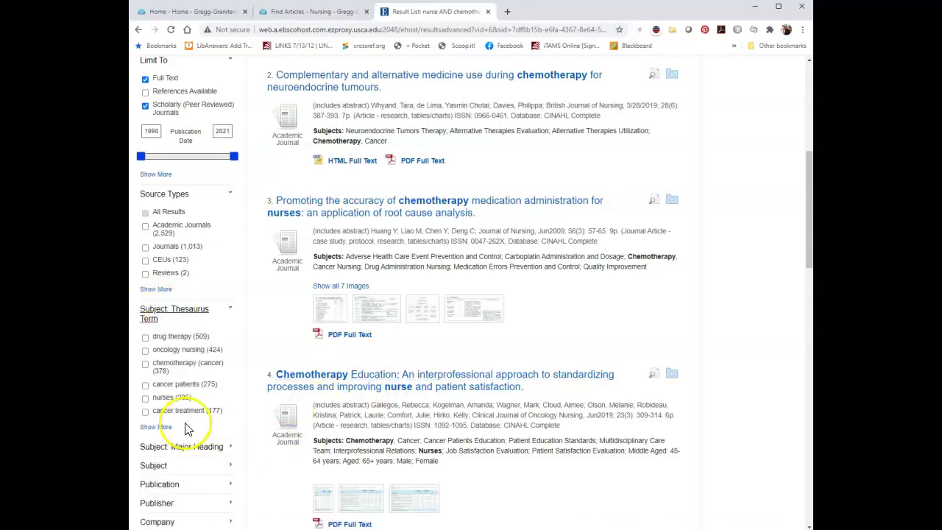
left_click(156, 427)
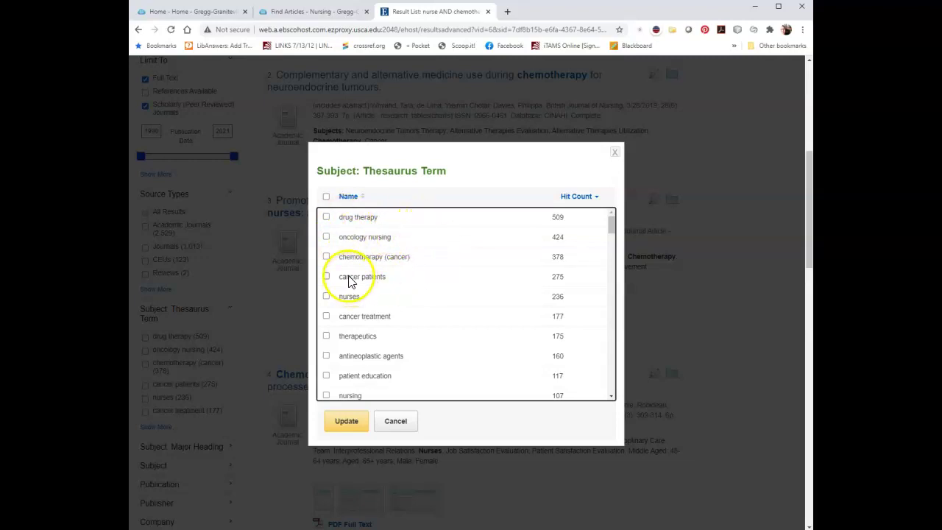
scroll(412, 286, "down", 1)
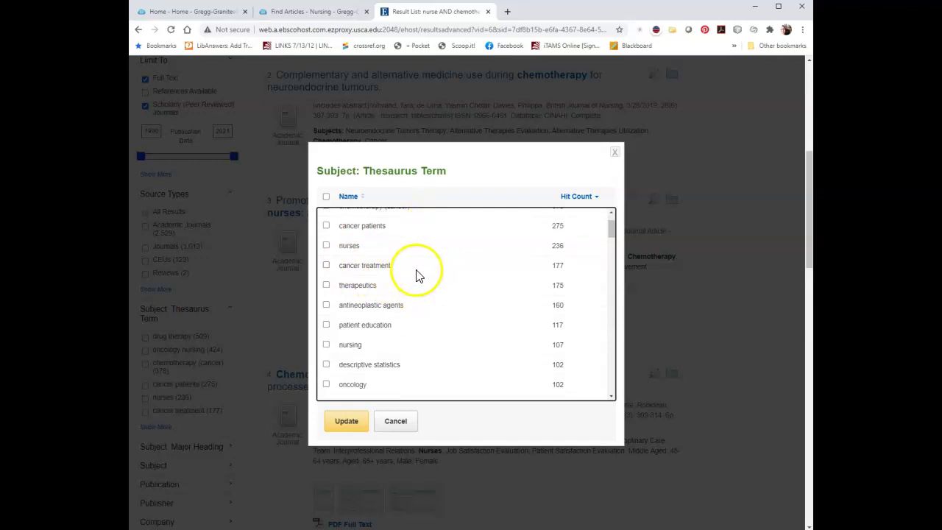
scroll(404, 306, "down", 1)
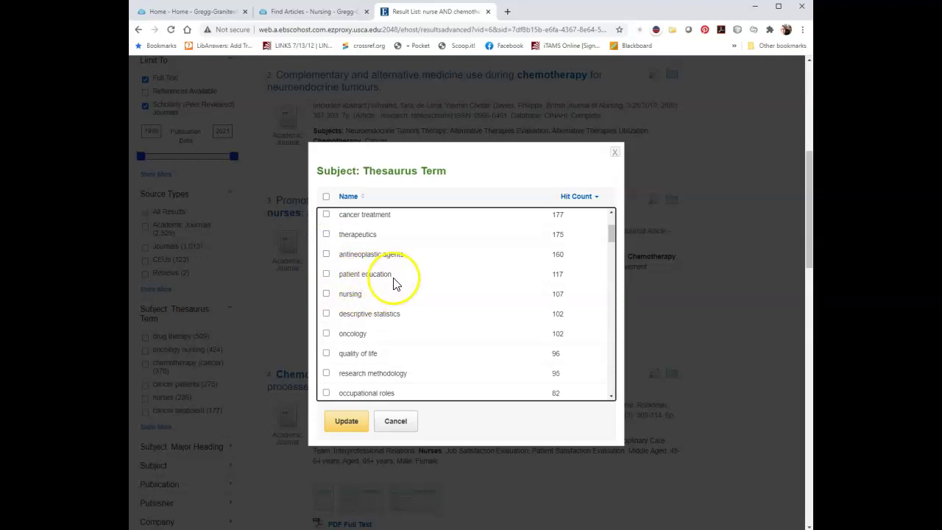
scroll(395, 283, "down", 3)
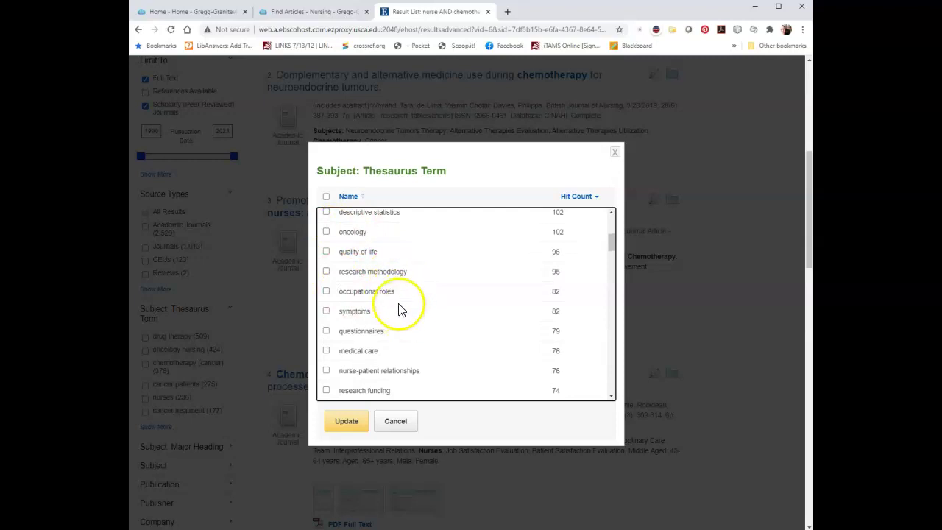
scroll(388, 335, "down", 1)
scroll(389, 336, "down", 3)
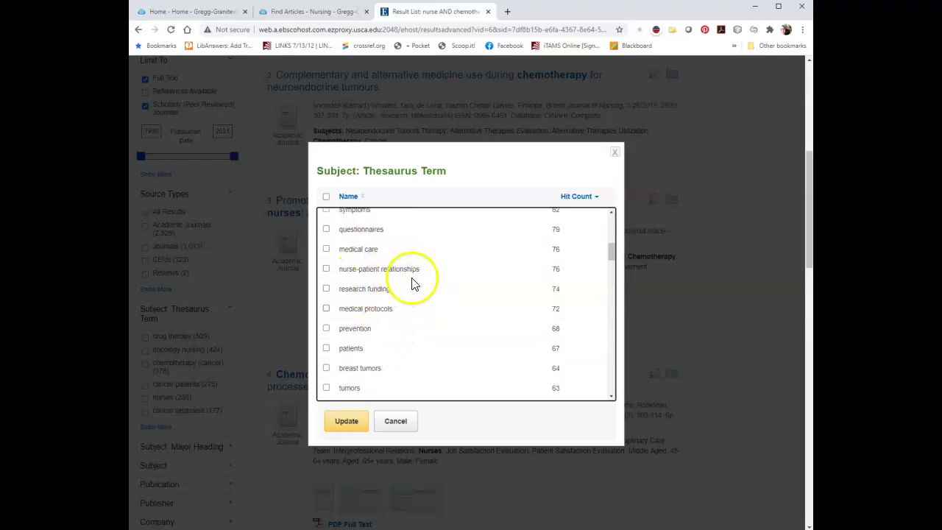
scroll(413, 291, "down", 2)
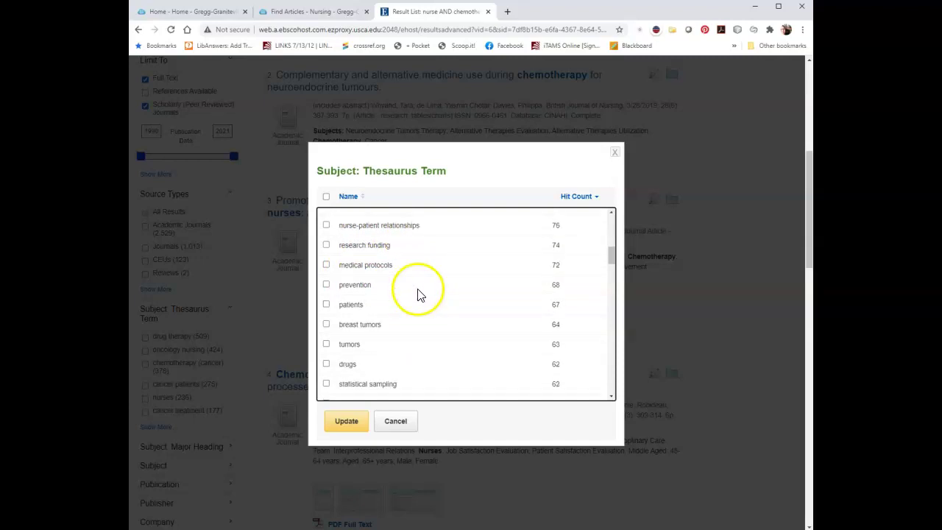
scroll(383, 301, "down", 2)
scroll(382, 304, "down", 2)
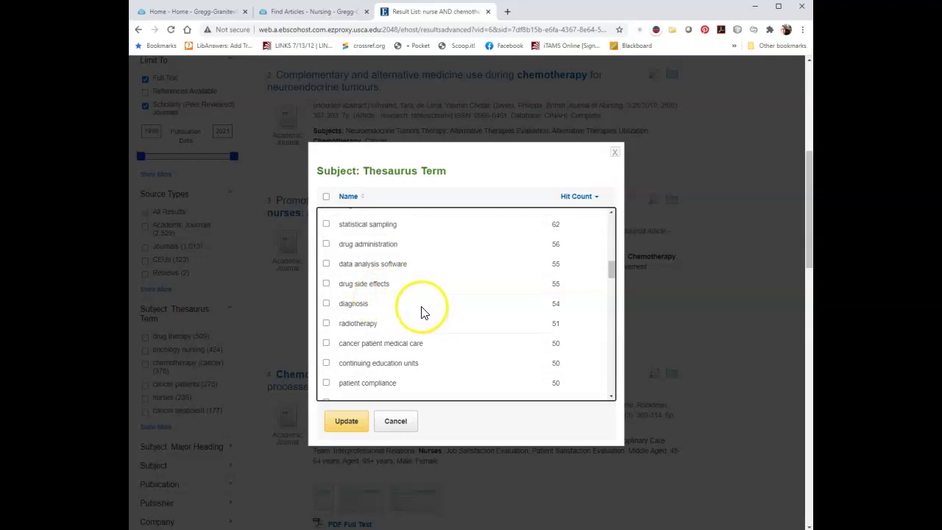
scroll(424, 314, "down", 2)
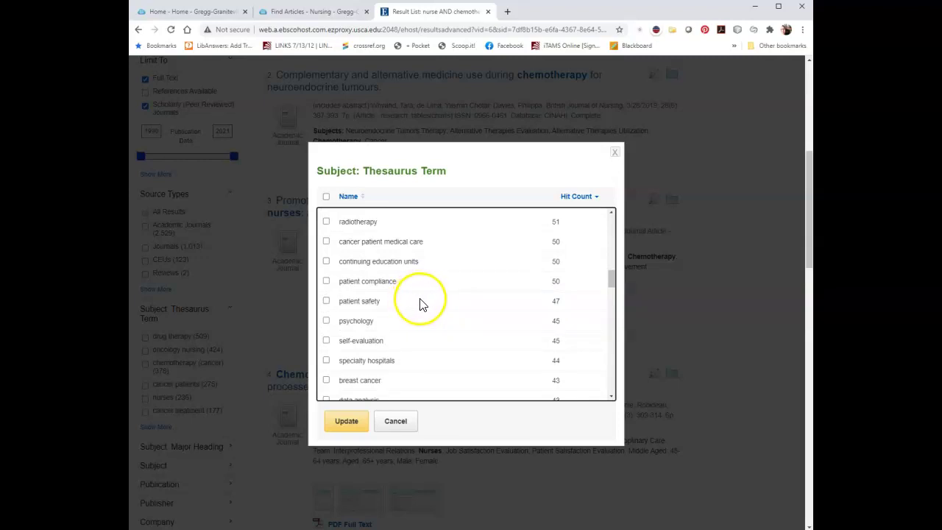
left_click(616, 154)
- Limit the results to the major subject headings "quality of life" and "nursing role" from the full heading list
scroll(158, 338, "down", 3)
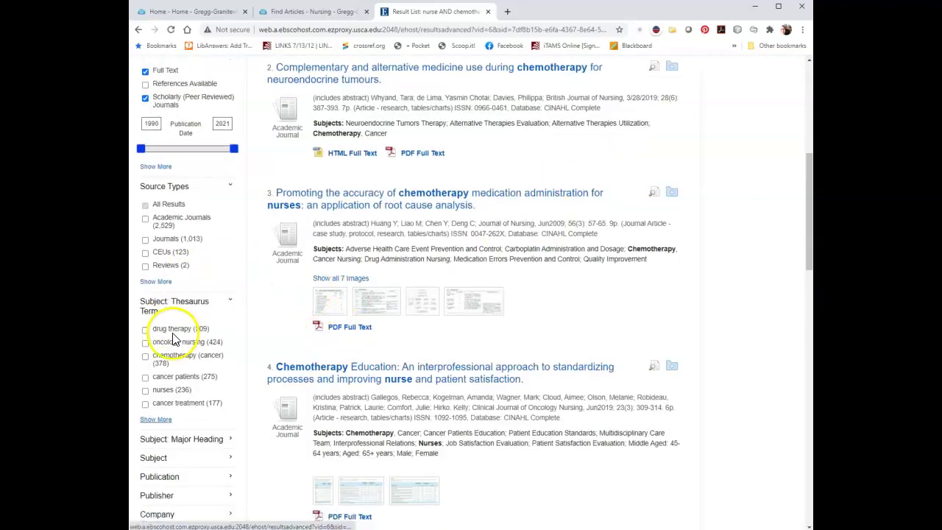
left_click(177, 344)
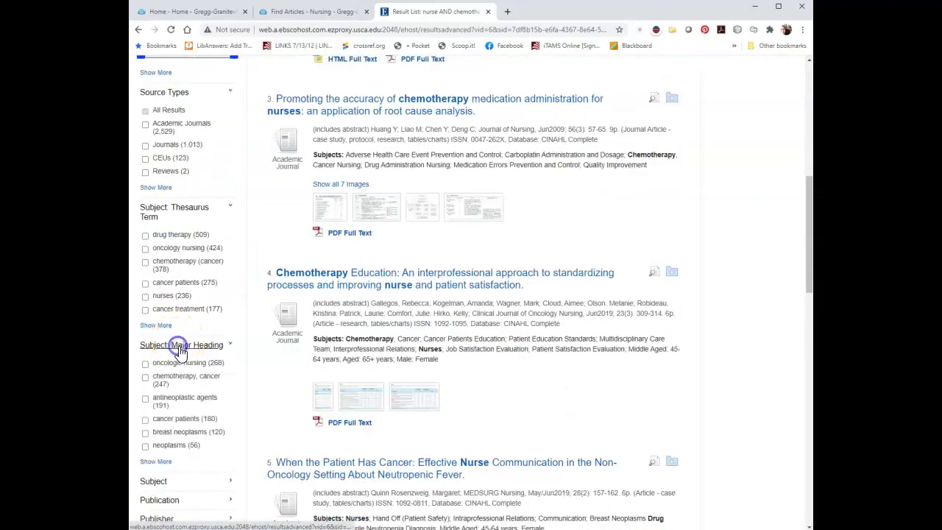
left_click(160, 461)
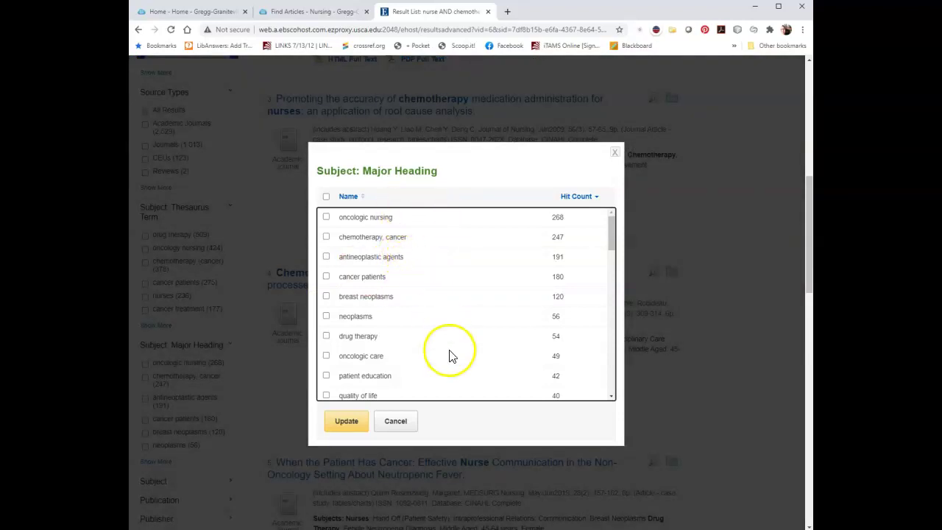
scroll(452, 354, "down", 1)
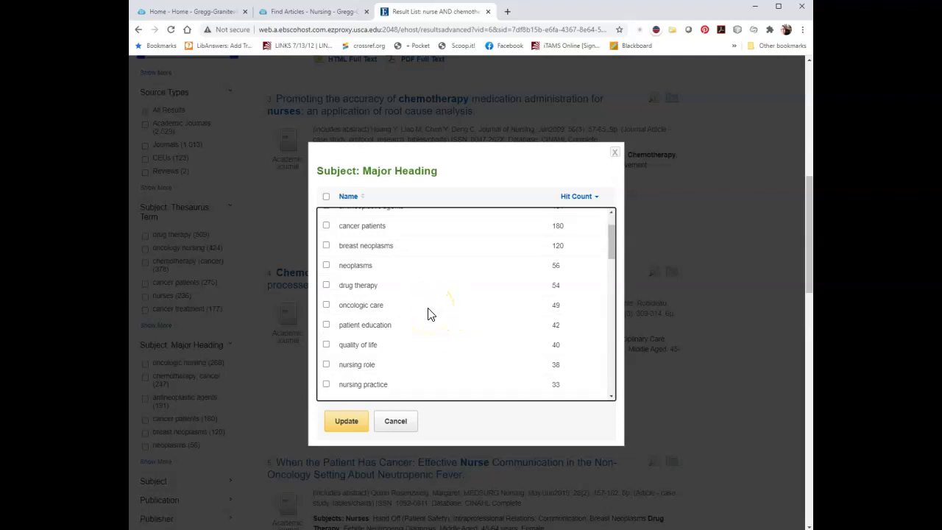
left_click(327, 345)
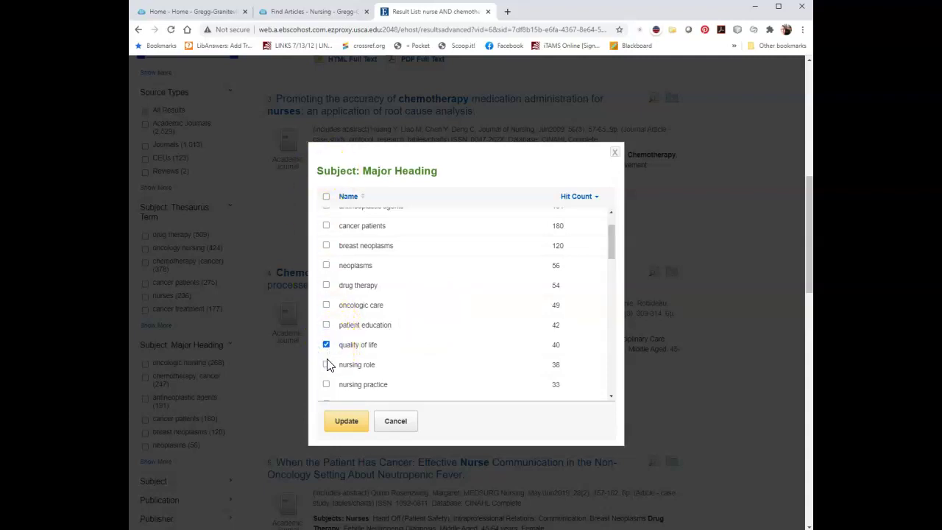
left_click(327, 365)
scroll(438, 324, "down", 3)
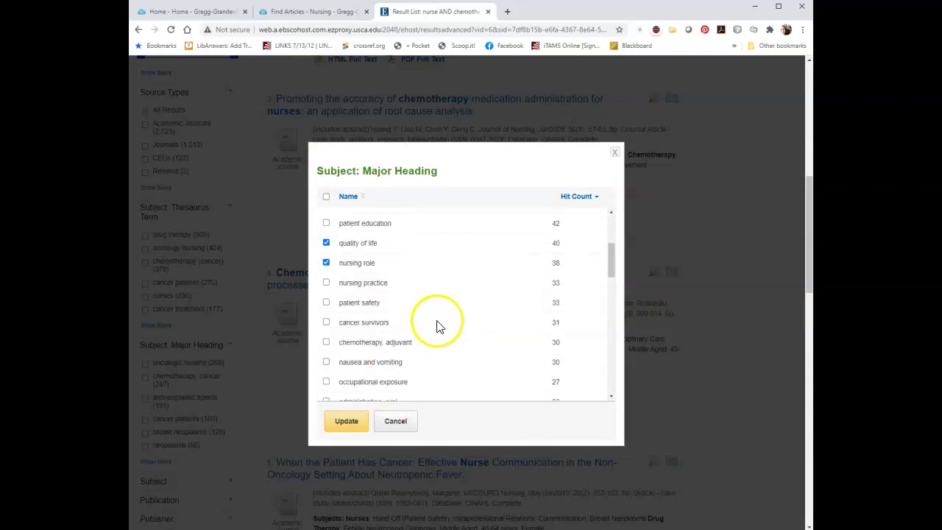
left_click(347, 424)
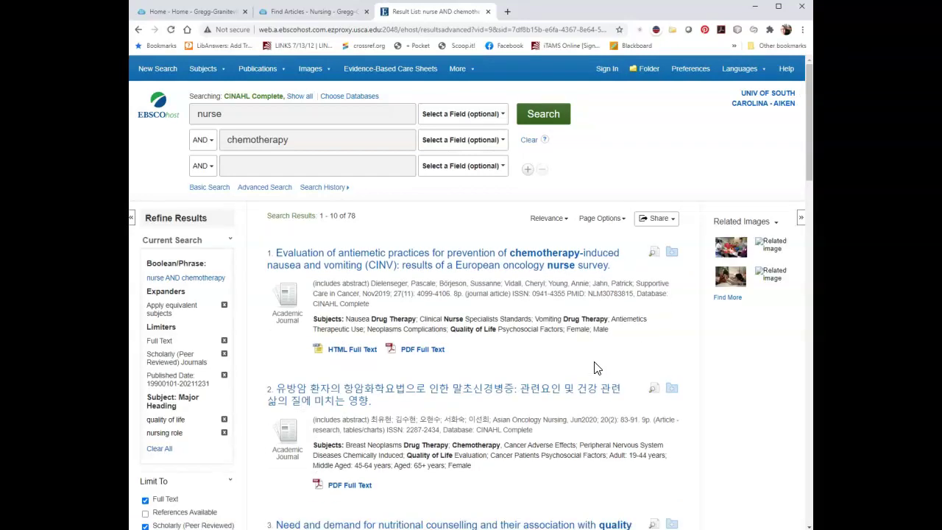
- Look over the narrowed article results along with their active limiters, source types and remaining major subject headings
scroll(596, 367, "down", 2)
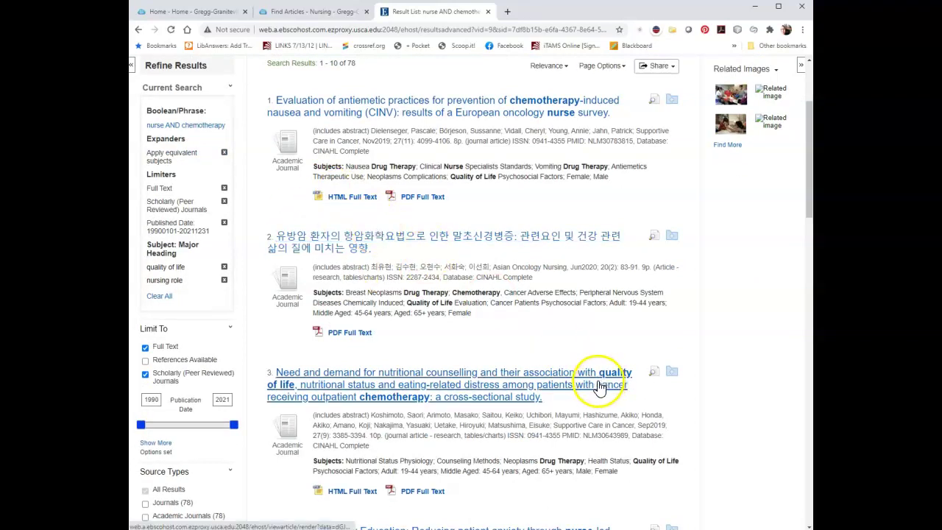
scroll(600, 382, "down", 1)
scroll(597, 384, "down", 4)
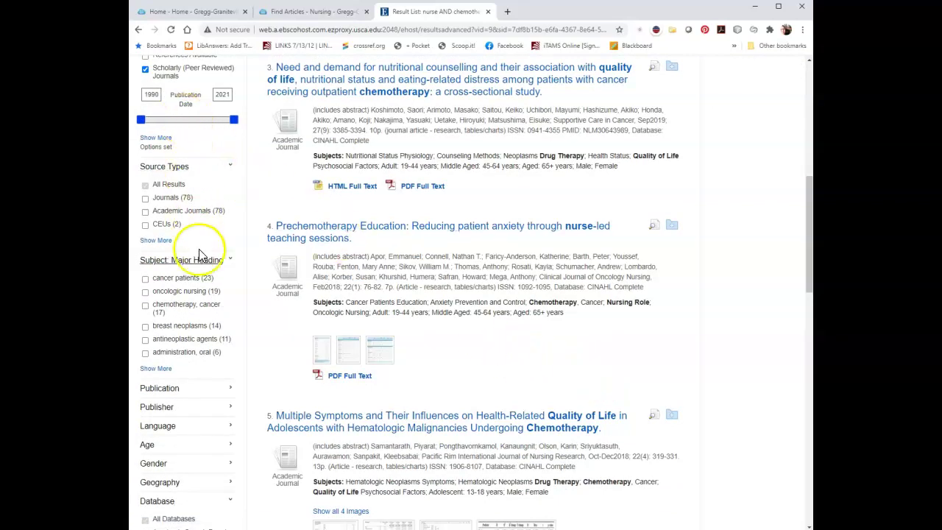
scroll(205, 370, "up", 3)
scroll(206, 369, "up", 2)
scroll(210, 353, "down", 2)
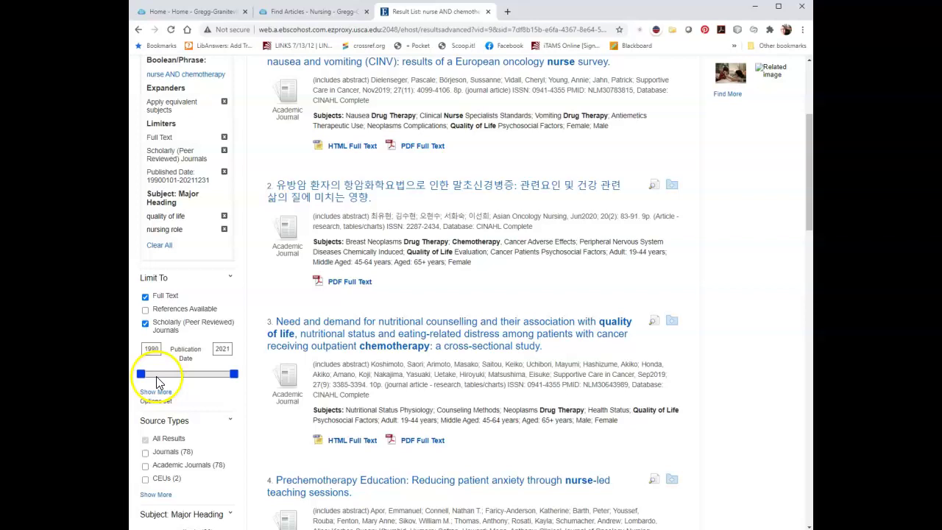
scroll(176, 390, "down", 3)
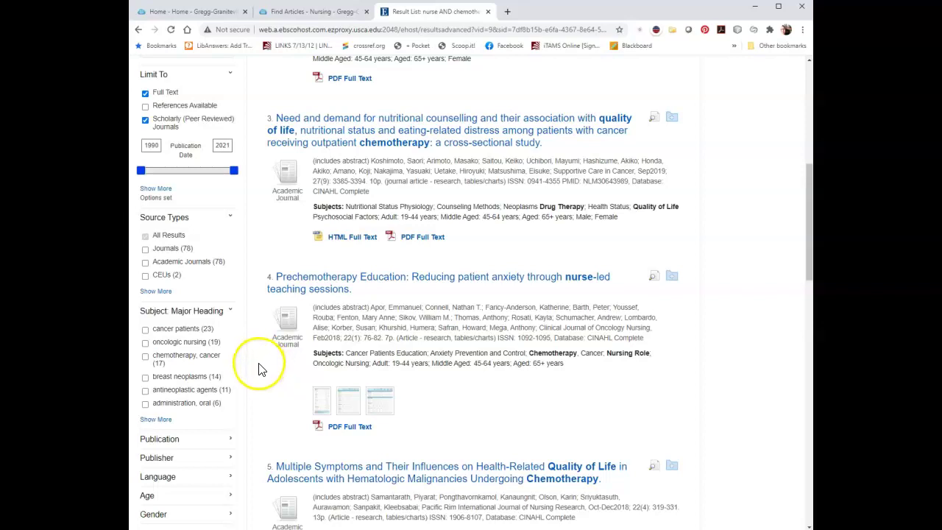
scroll(395, 352, "up", 6)
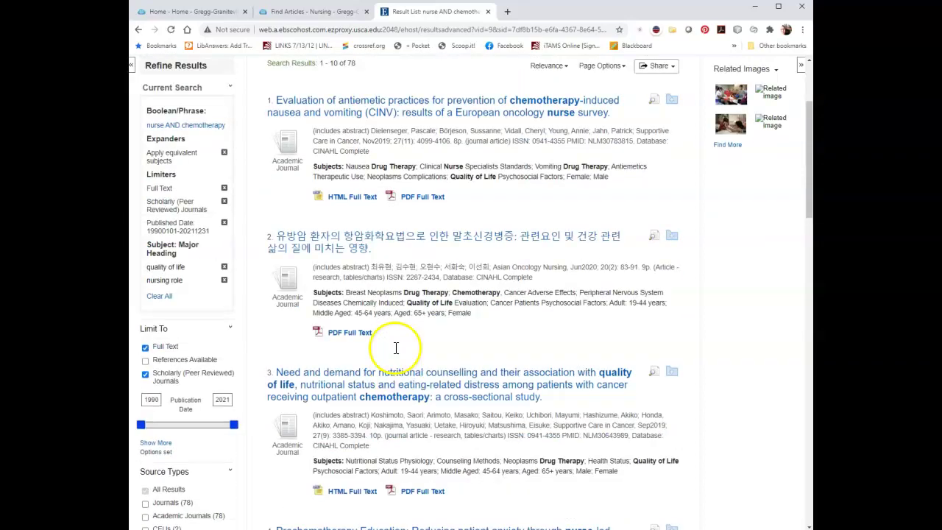
scroll(395, 352, "down", 3)
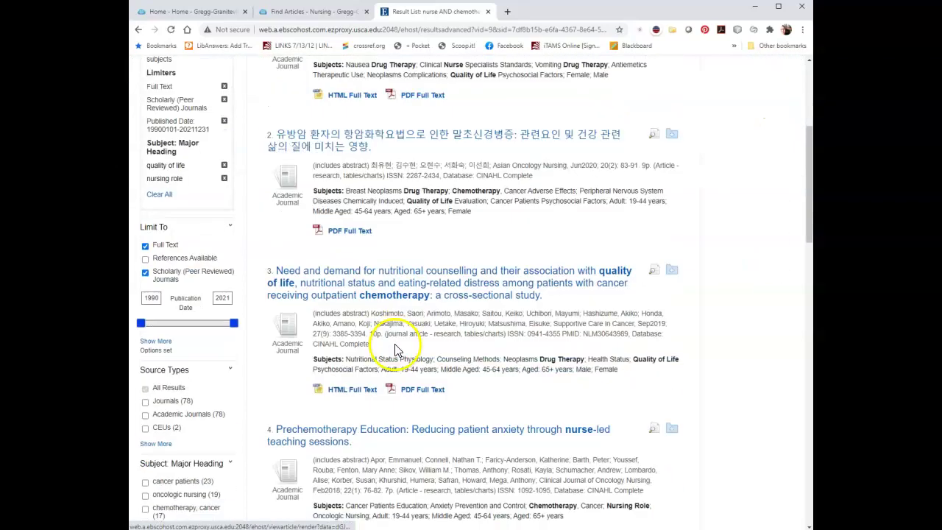
scroll(395, 347, "up", 3)
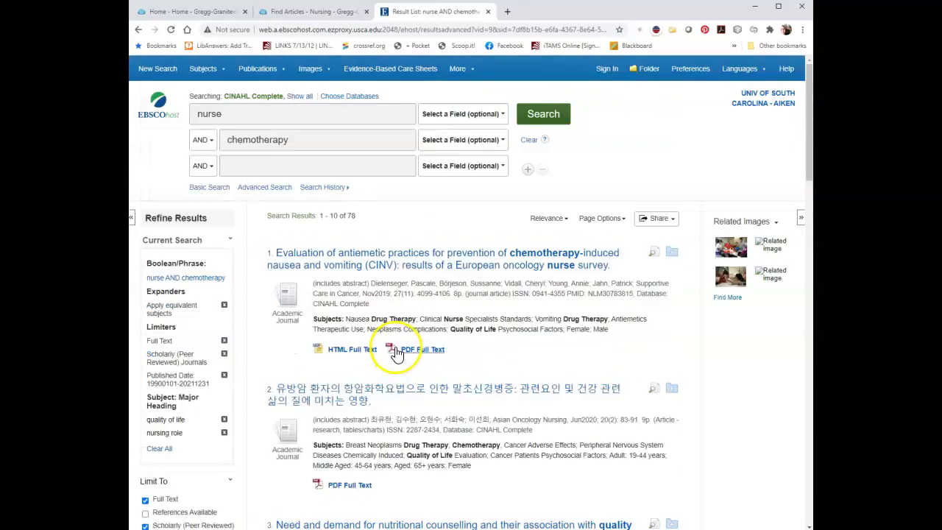
- Start a new search for "oncology nurse" AND "patient satisfaction"
left_click(157, 68)
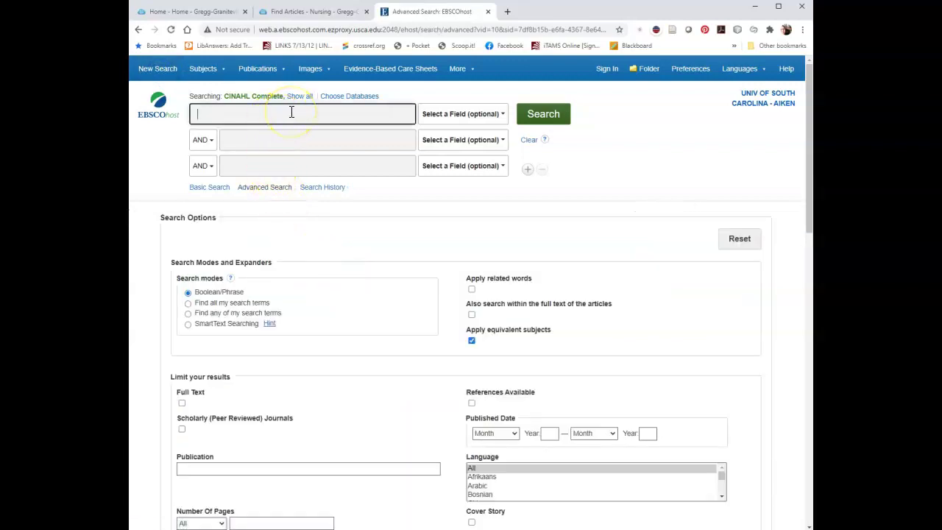
type("oncology ")
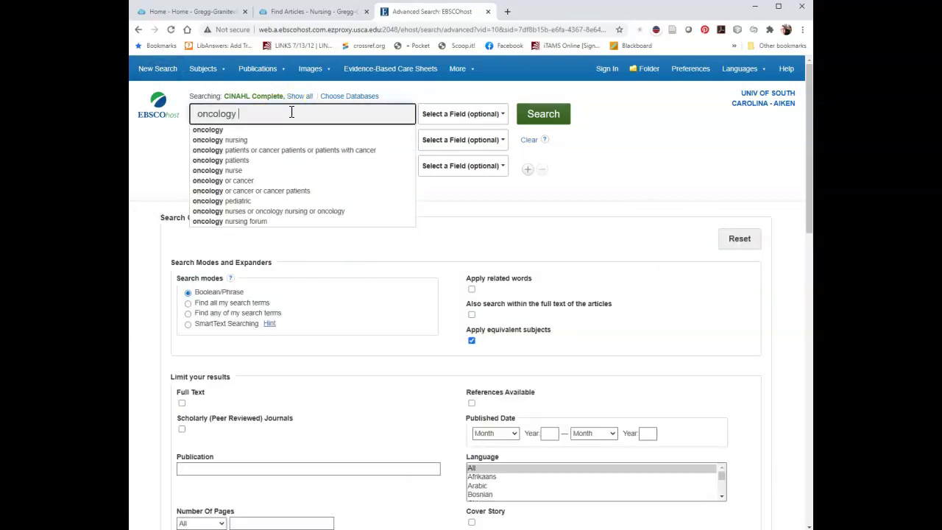
type("nurse")
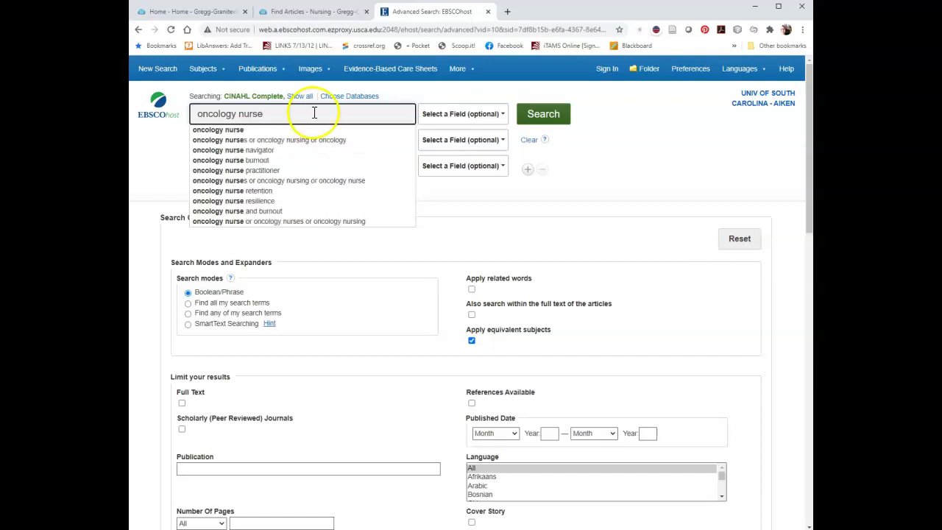
double_click(500, 202)
left_click(353, 144)
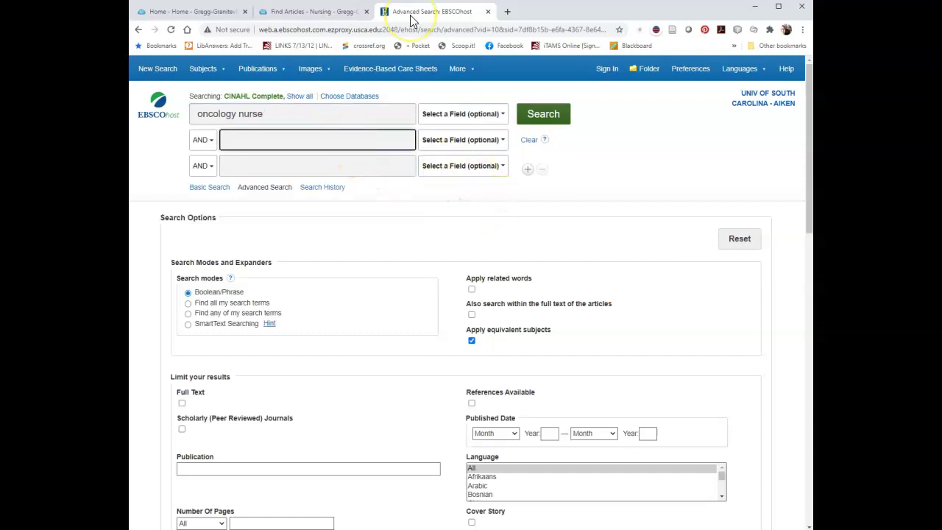
type("patient satisf")
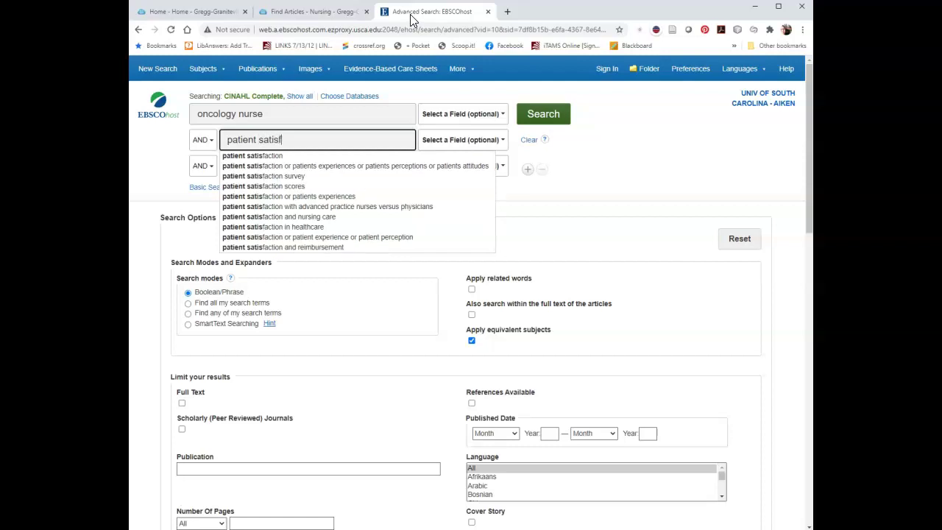
type("action")
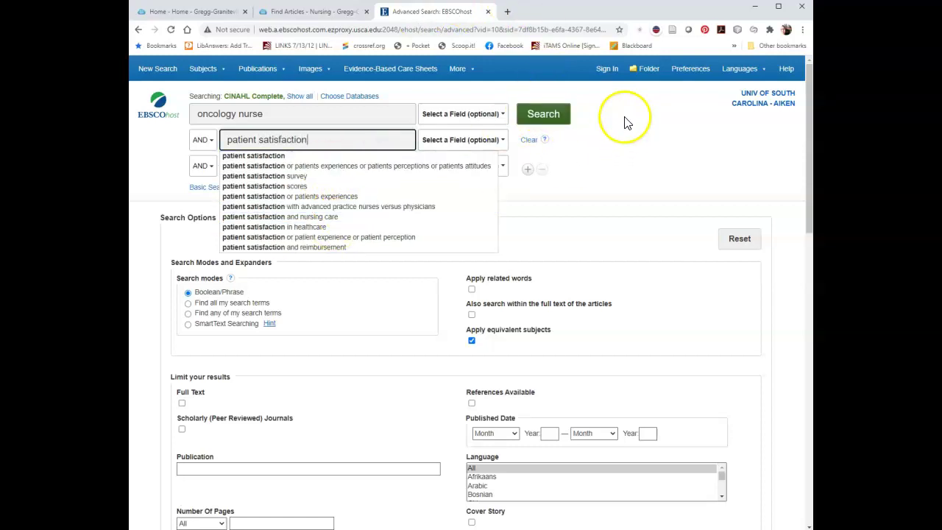
left_click(546, 124)
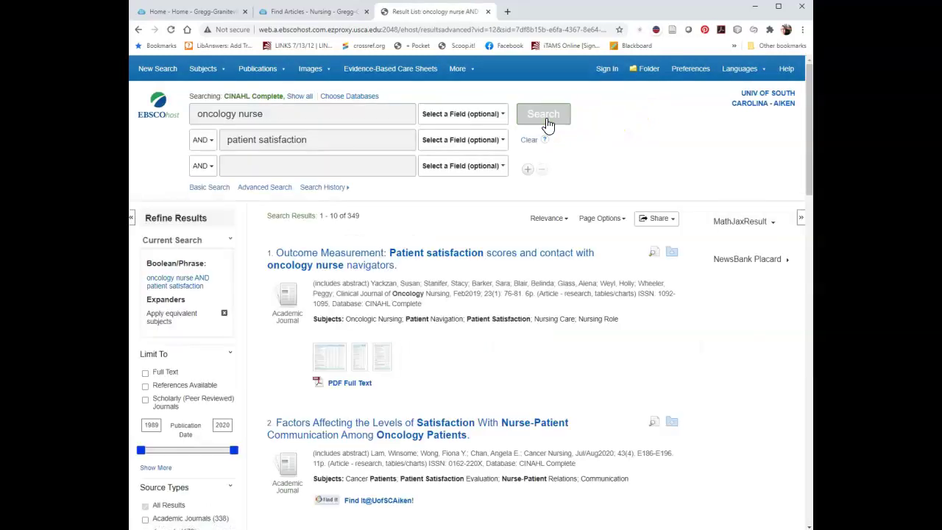
- Limit the results to Scholarly (Peer Reviewed) Journals and look over the first articles
scroll(427, 221, "down", 2)
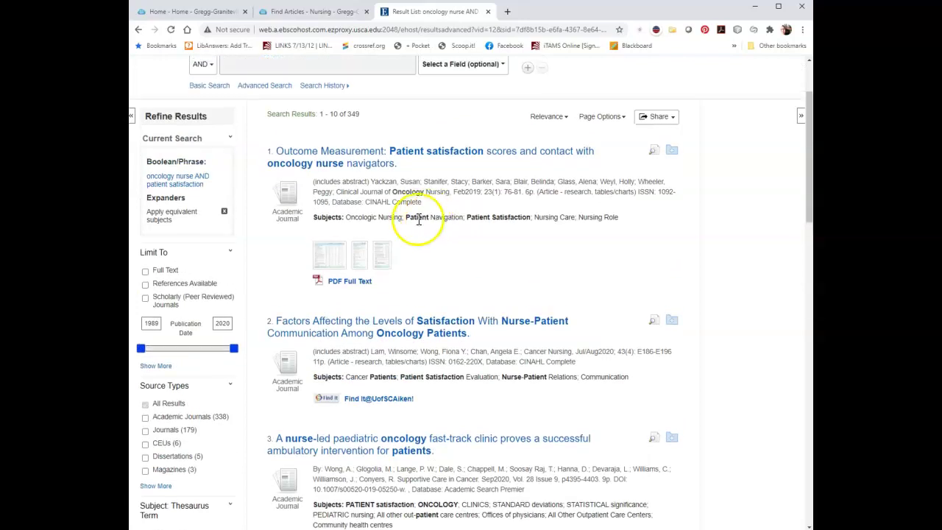
left_click(145, 297)
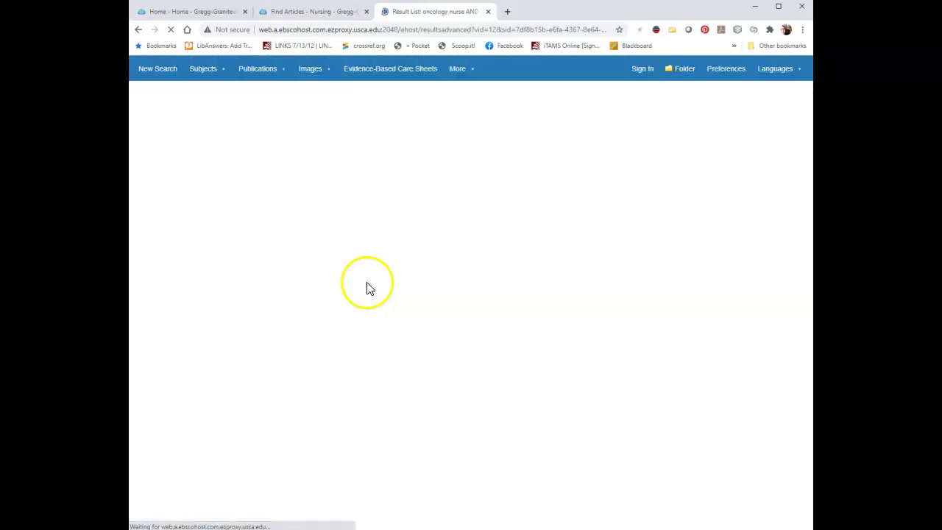
scroll(375, 283, "down", 2)
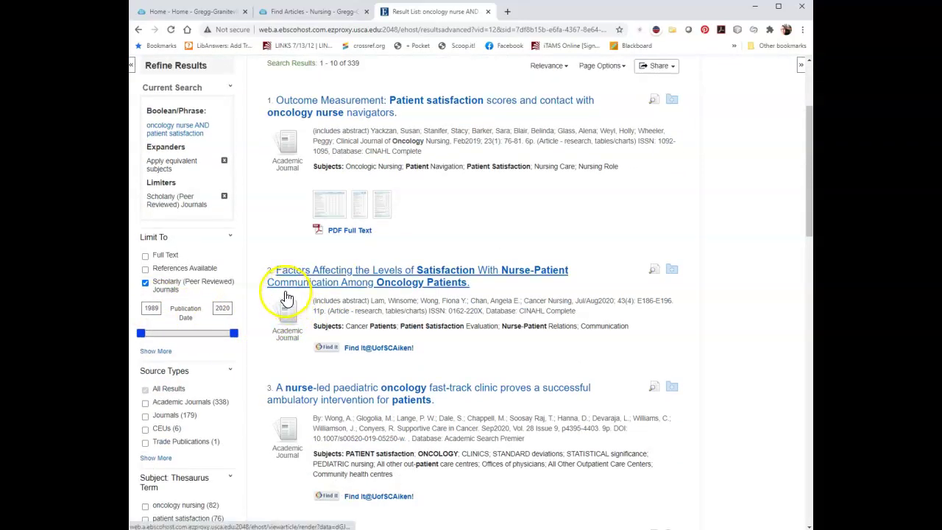
scroll(416, 276, "up", 2)
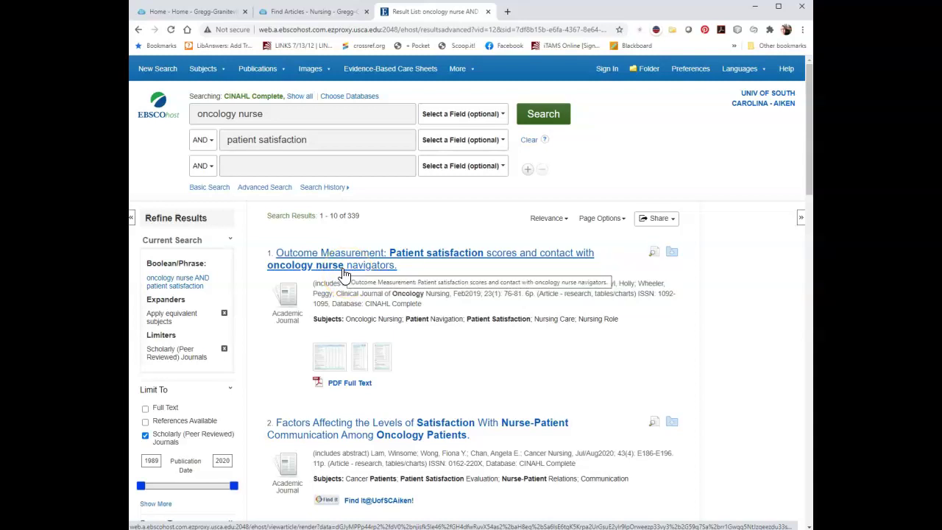
- Limit the results to the major subject headings "patient satisfaction" and "nurse-patient relations" from the full heading list
scroll(343, 274, "down", 1)
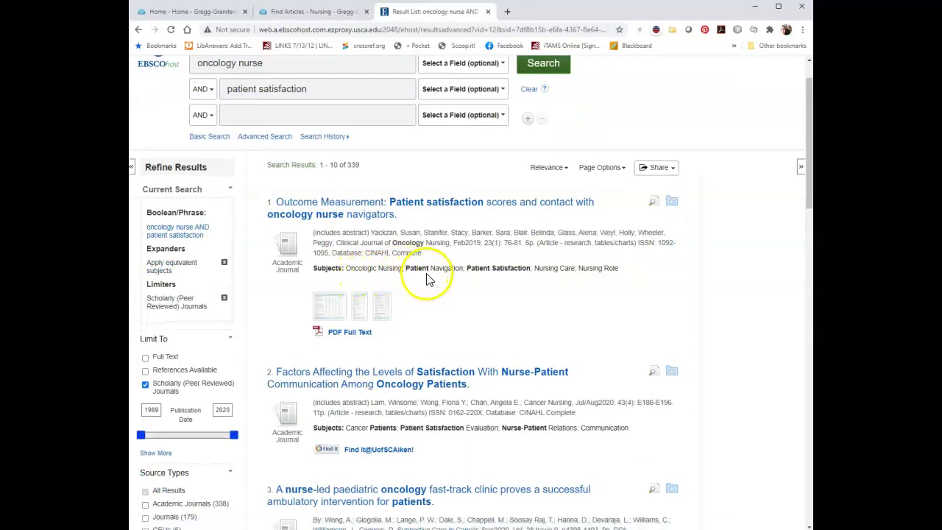
scroll(427, 279, "down", 7)
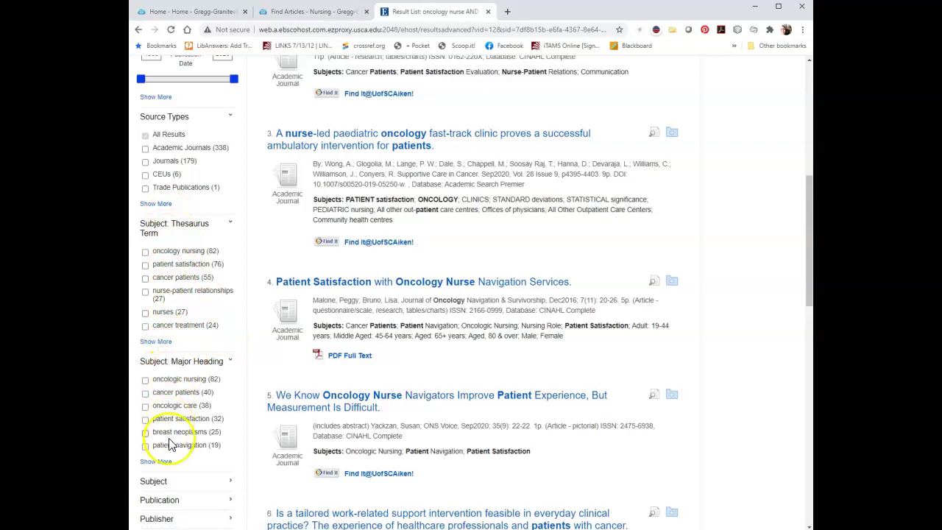
left_click(156, 461)
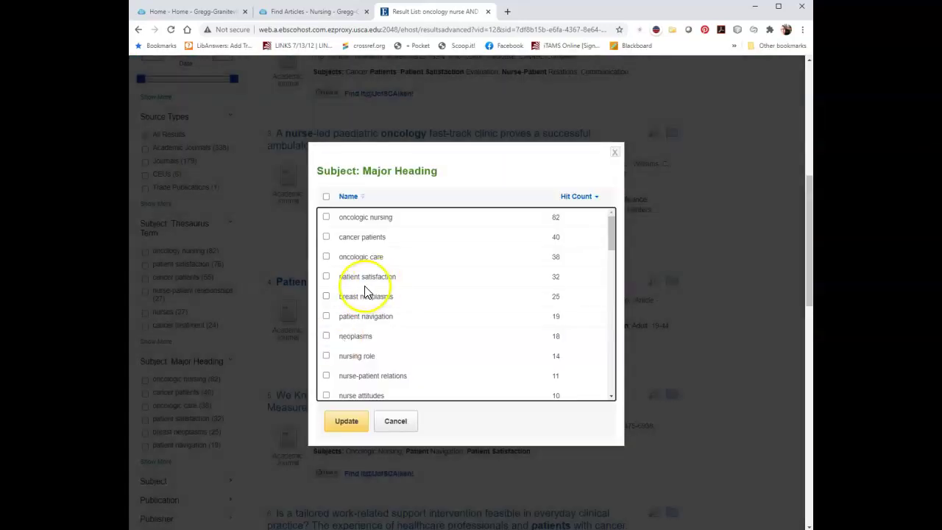
left_click(325, 278)
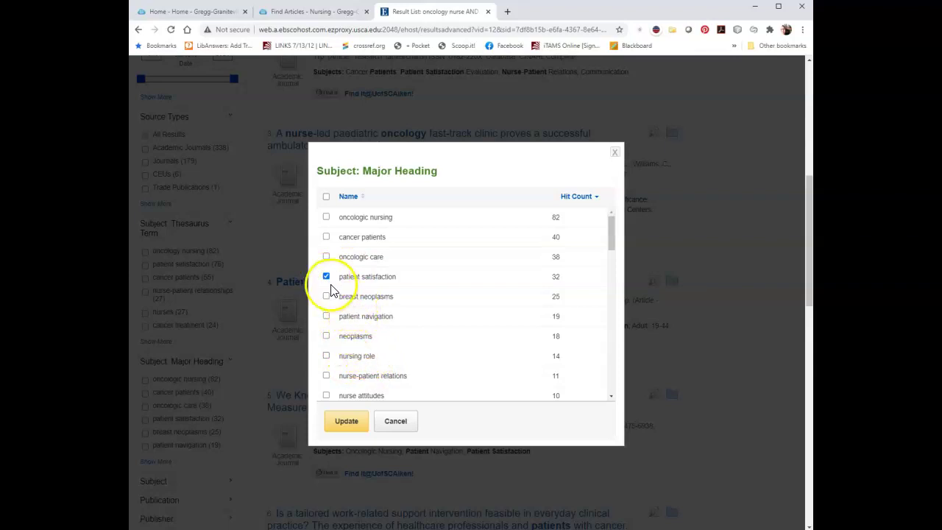
scroll(365, 295, "down", 1)
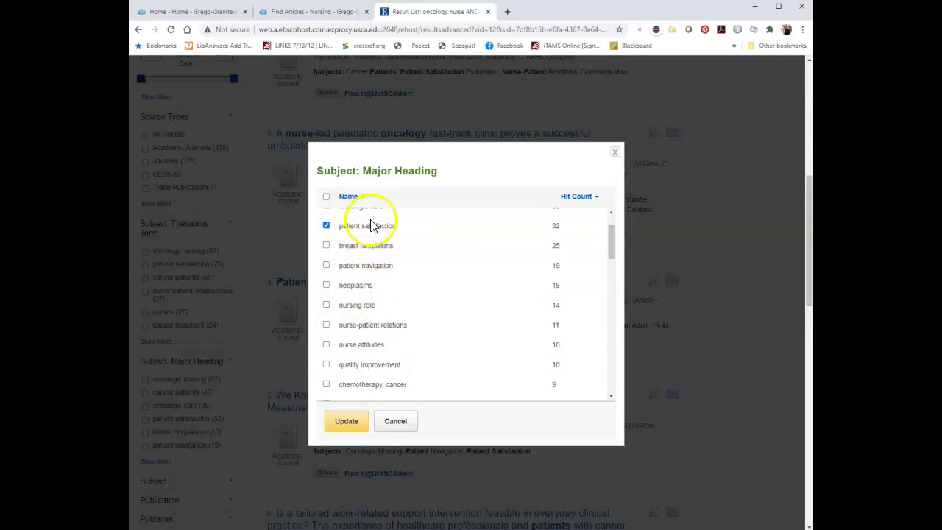
left_click(326, 325)
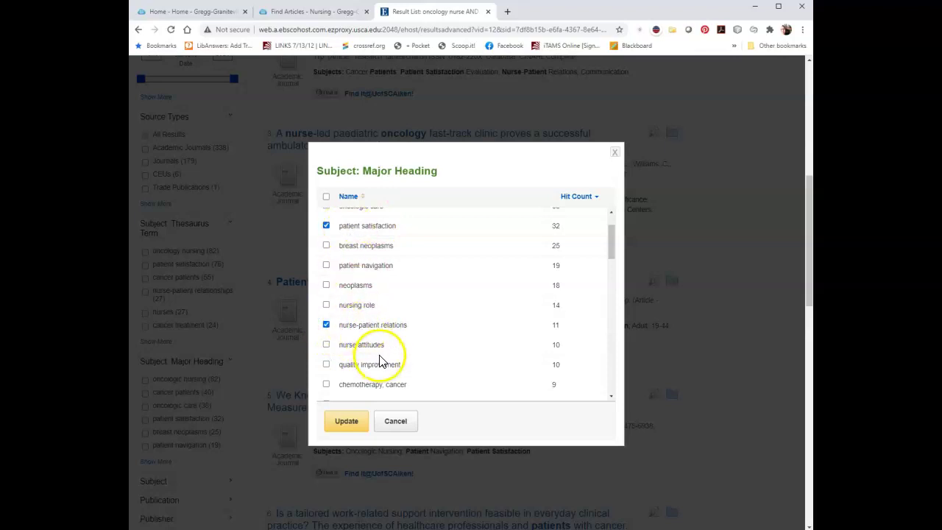
scroll(394, 352, "down", 1)
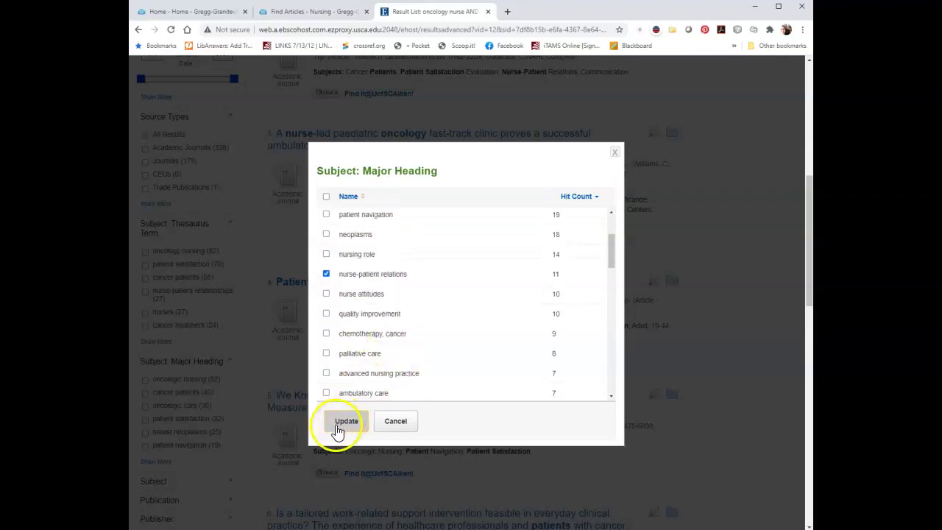
scroll(479, 267, "down", 4)
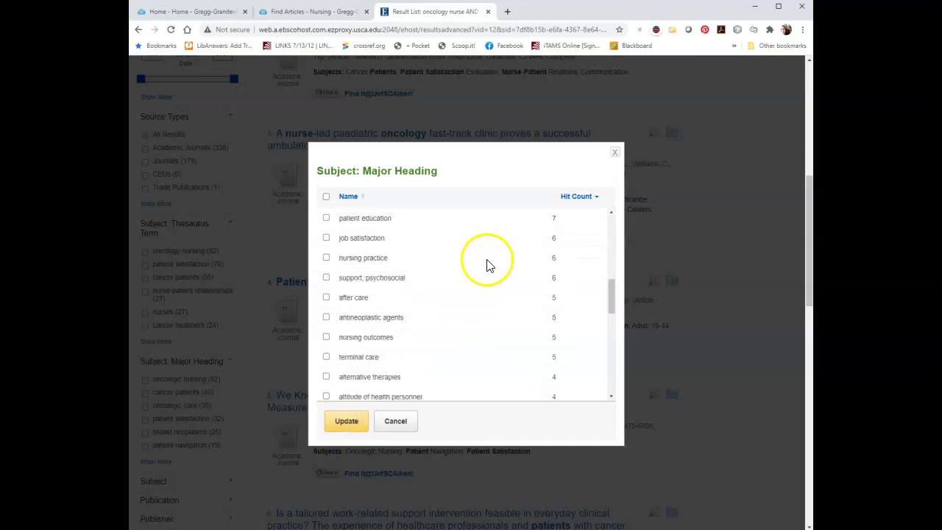
left_click(340, 422)
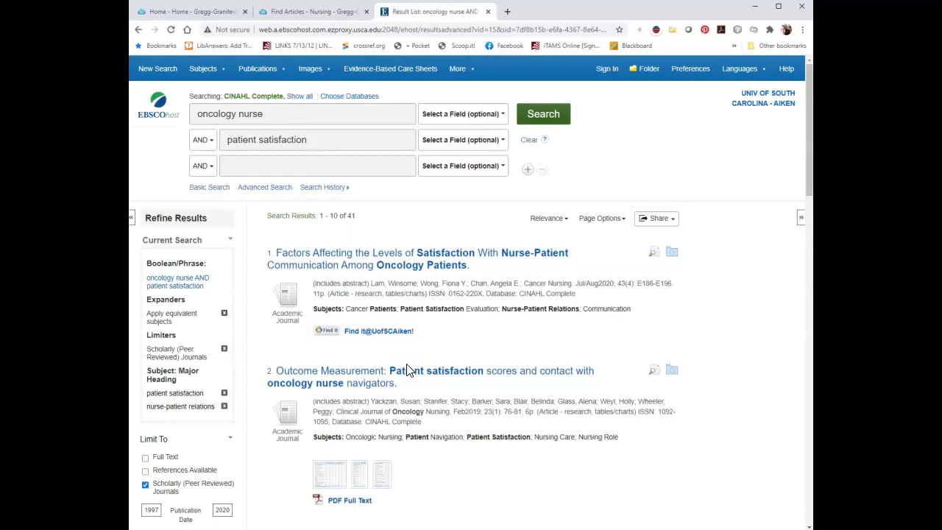
- Open the full text of the first article through Find It@UofSCAiken and the Ovid Nursing Full Text Plus Collection
left_click(356, 217)
left_click(368, 333)
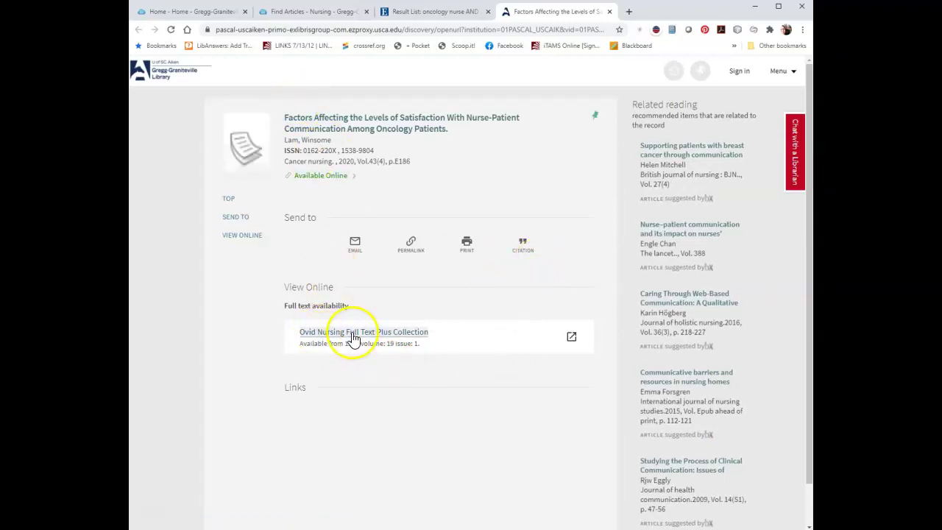
left_click(361, 333)
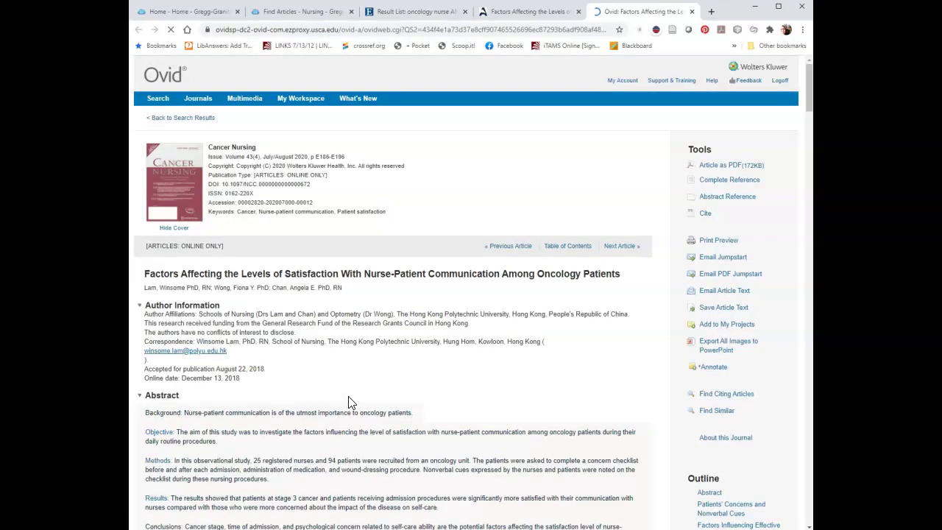
- Accept the Ovid cookie notice and examine the article's abstract, opening sections and outline
scroll(350, 402, "down", 2)
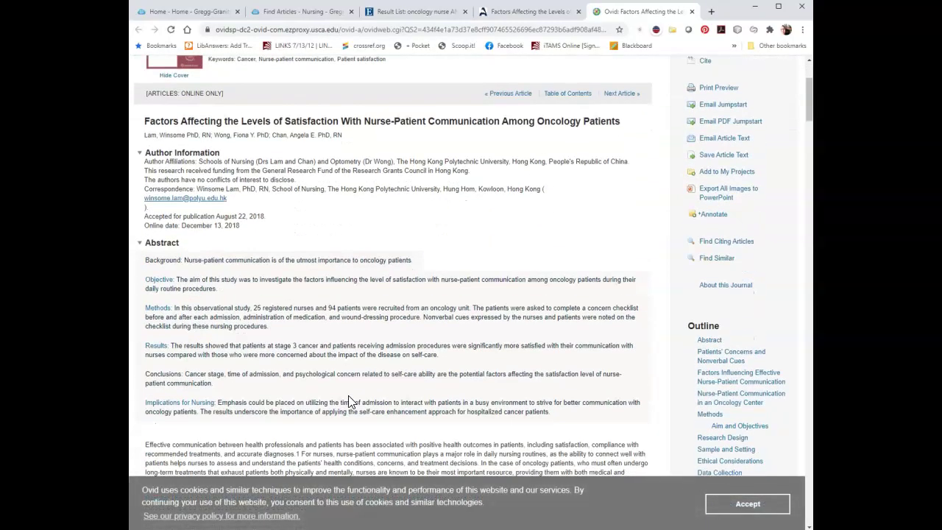
left_click(746, 503)
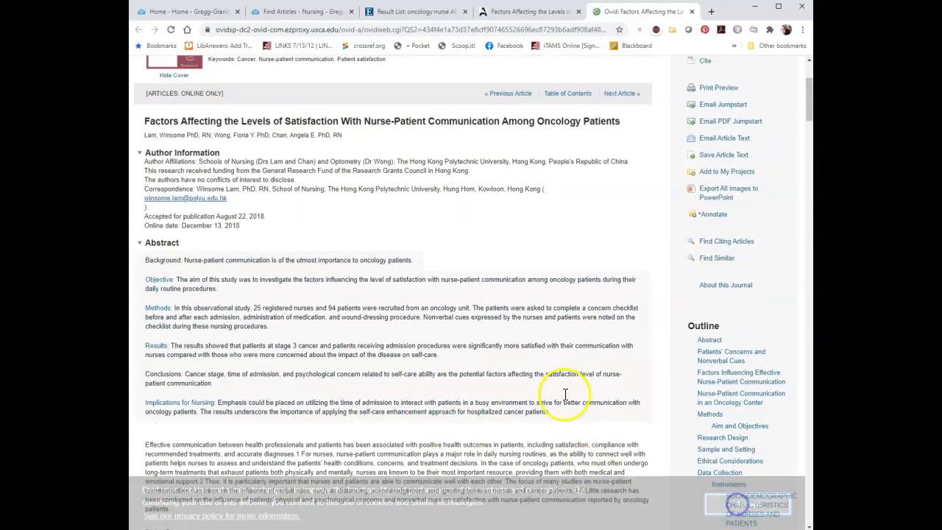
scroll(522, 366, "down", 1)
scroll(522, 366, "down", 1)
scroll(523, 361, "down", 6)
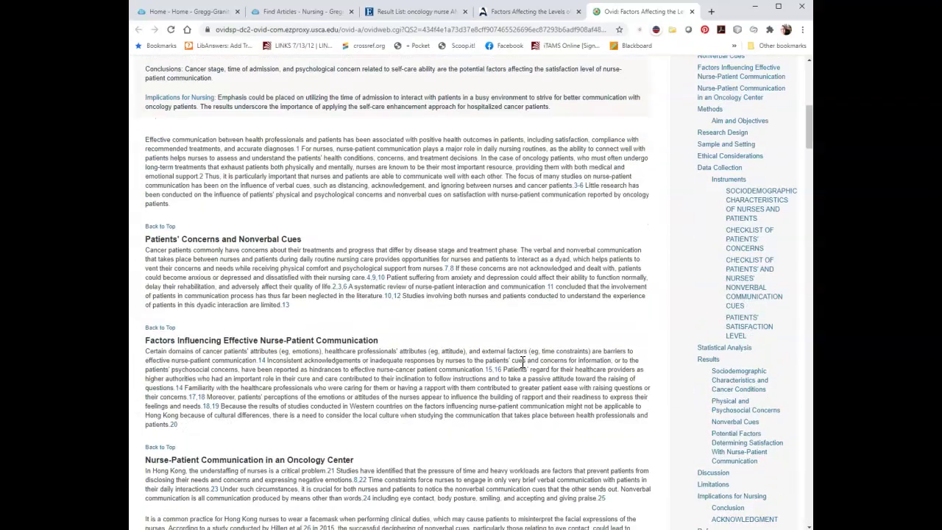
scroll(523, 362, "up", 3)
scroll(524, 362, "up", 5)
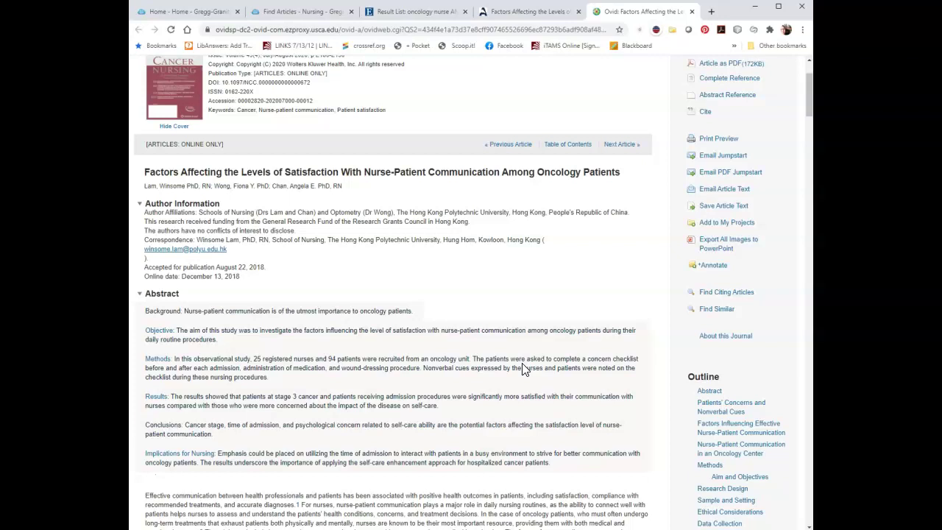
scroll(524, 372, "down", 2)
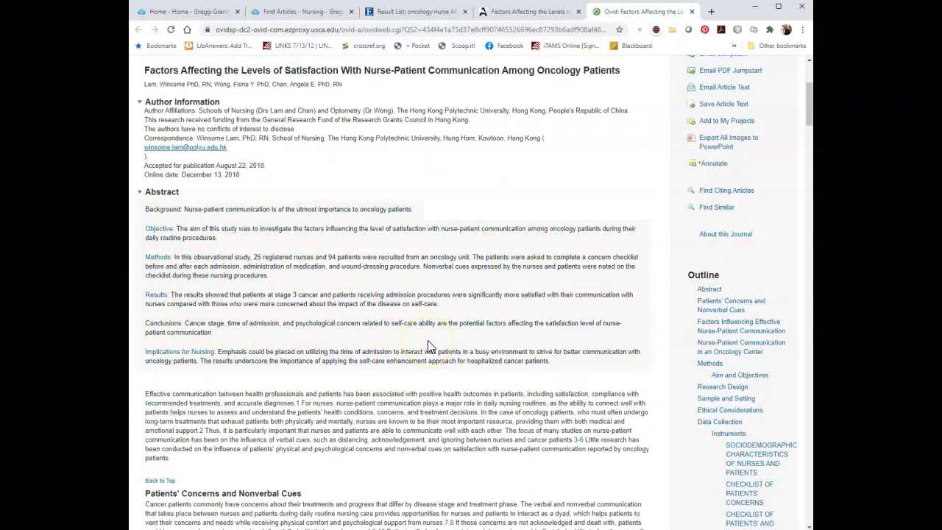
scroll(430, 346, "up", 3)
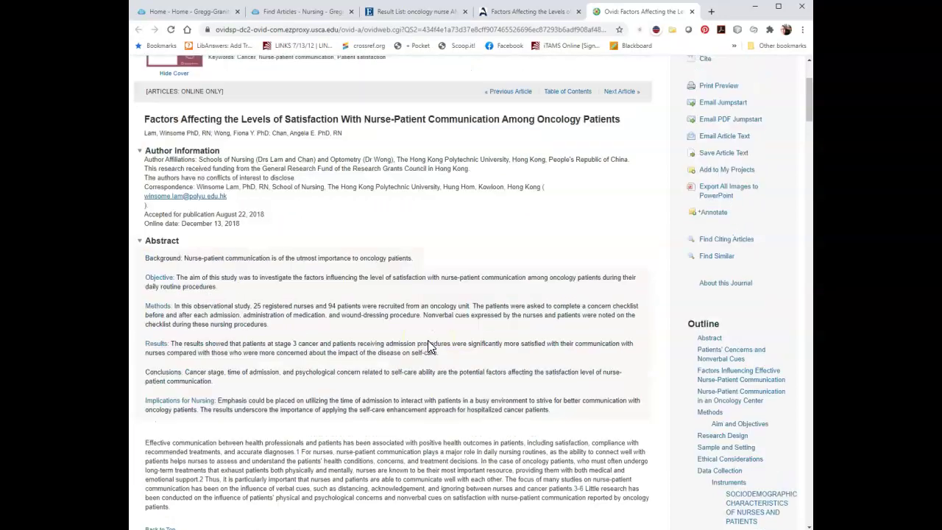
- Check the Ovid article's tools, including the PDF version, and close the article and Find It tabs to return to the result list
scroll(430, 346, "up", 1)
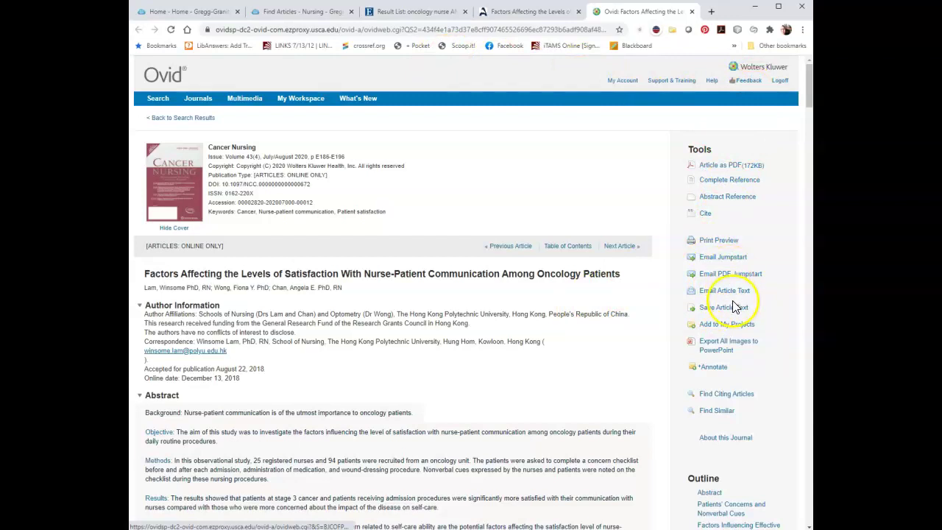
left_click(734, 168)
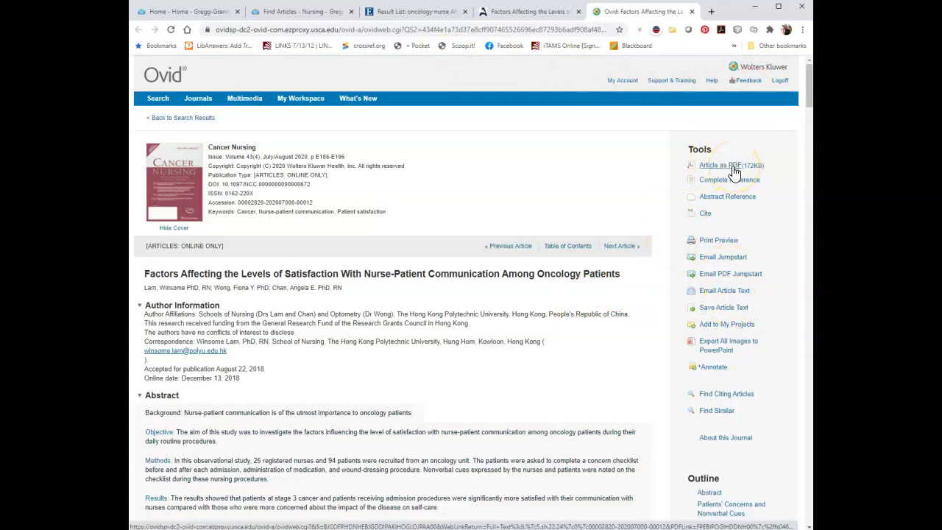
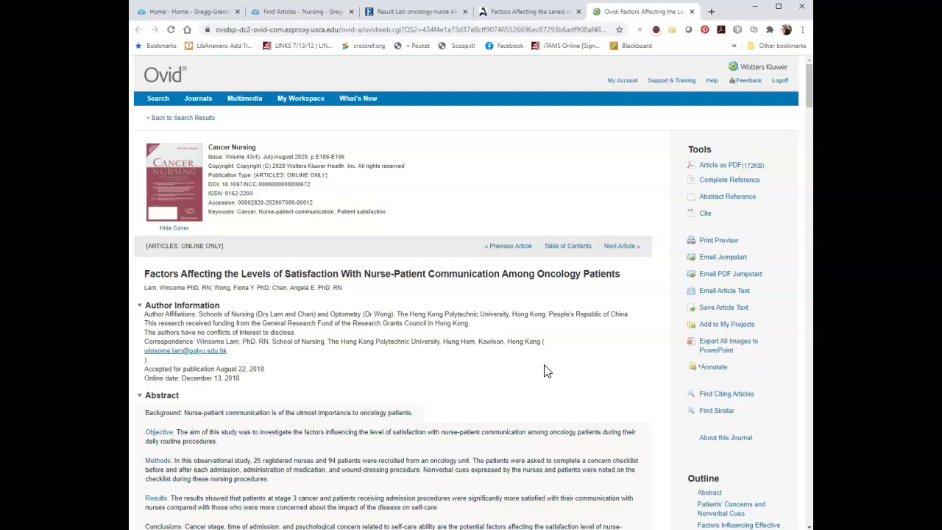
left_click(692, 11)
left_click(609, 12)
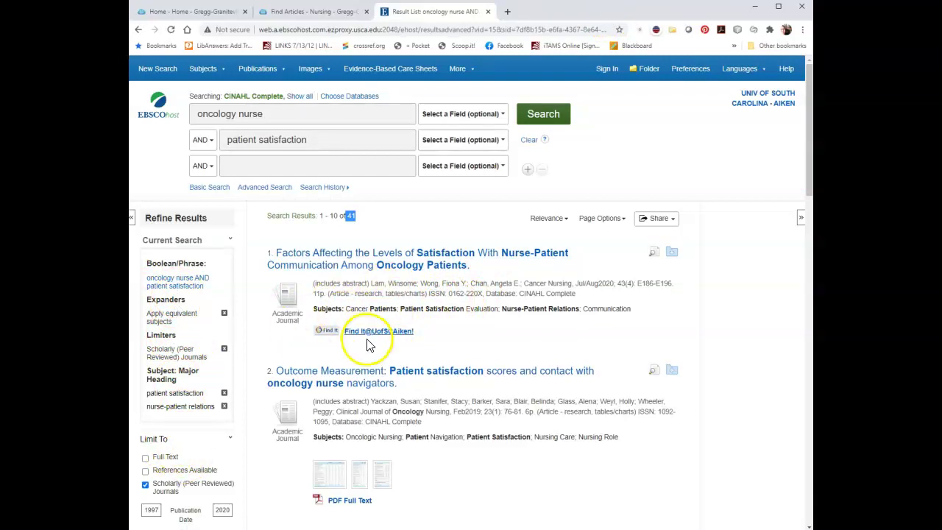
- Open the detailed record of the fourth result, "Patient Satisfaction with Oncology Nurse Navigation Services", and locate its PDF full text link
scroll(369, 346, "down", 2)
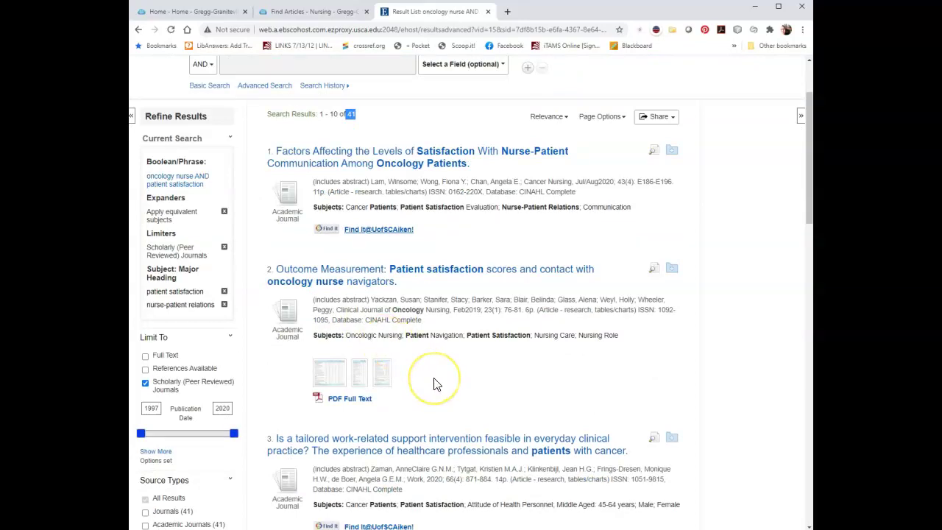
scroll(436, 384, "down", 4)
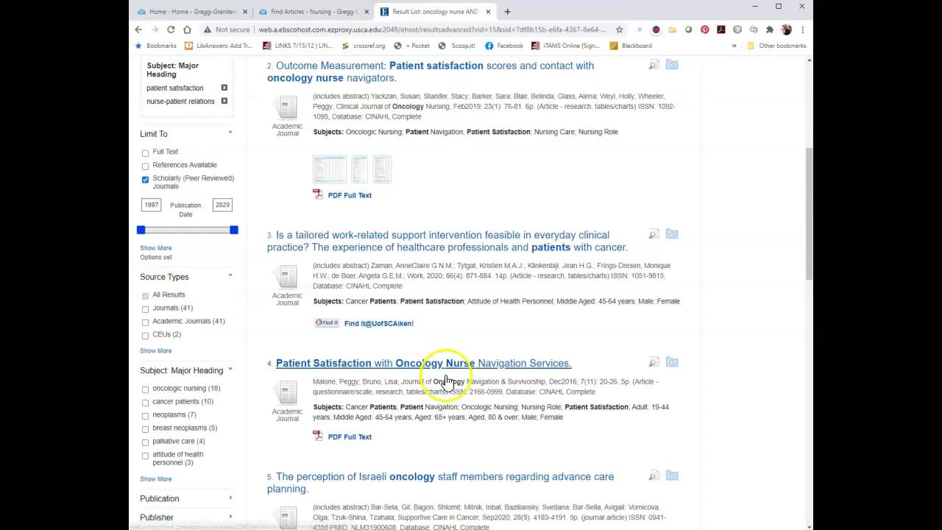
scroll(429, 437, "down", 2)
left_click(341, 262)
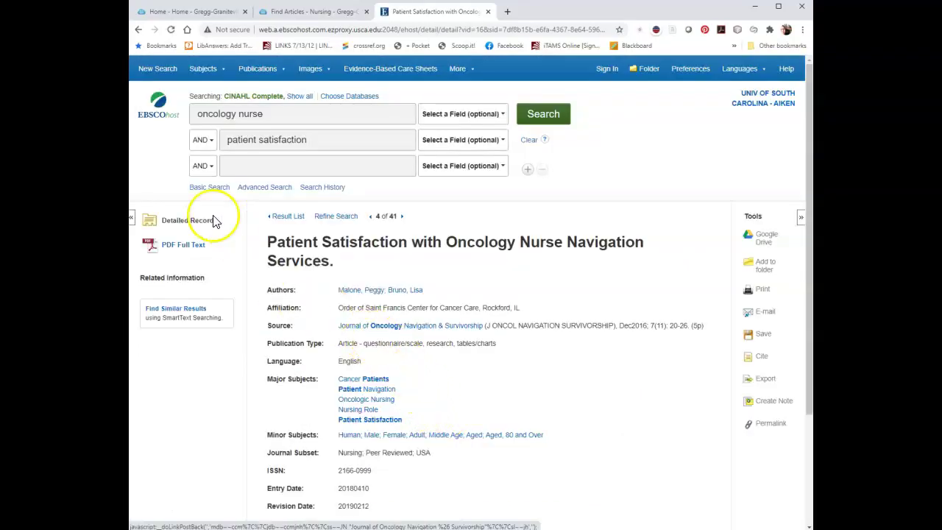
left_click(177, 254)
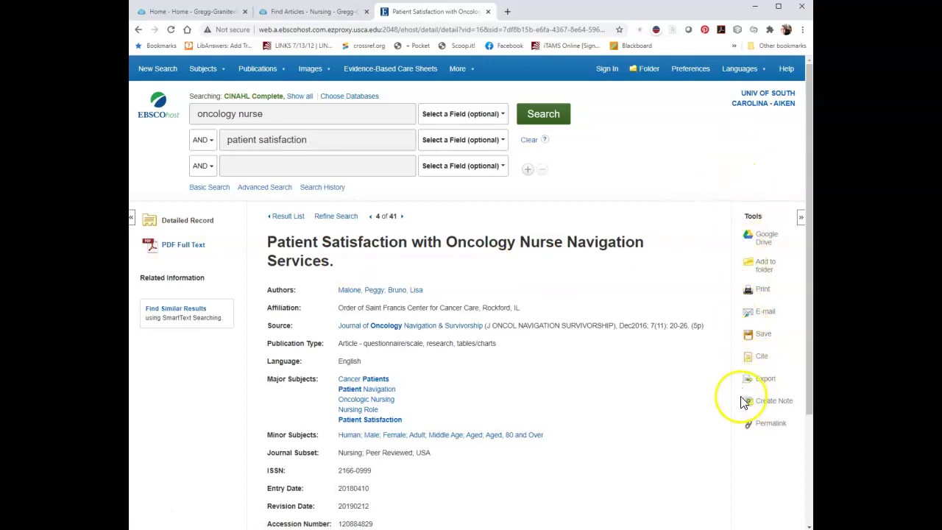
- Open the article's e-mail form, review the option to attach the PDF separately, and close the form without sending
left_click(763, 312)
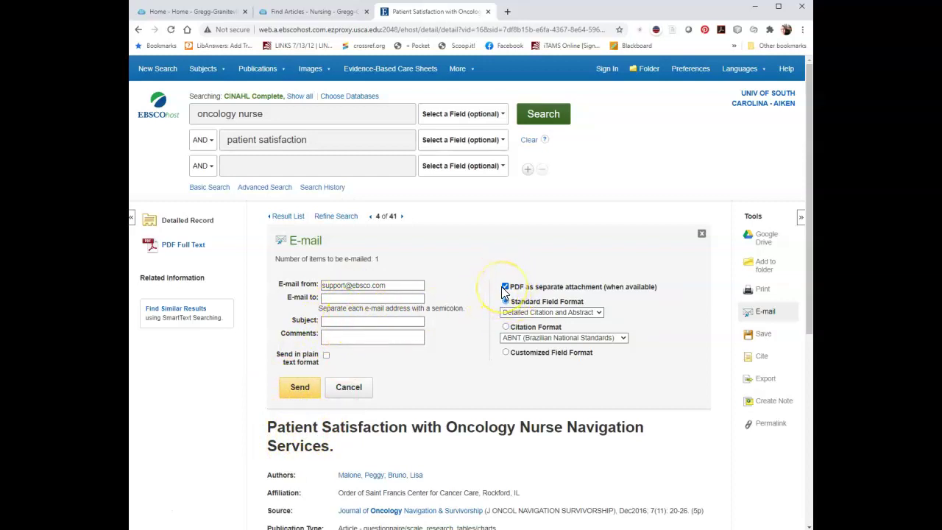
left_click(514, 292)
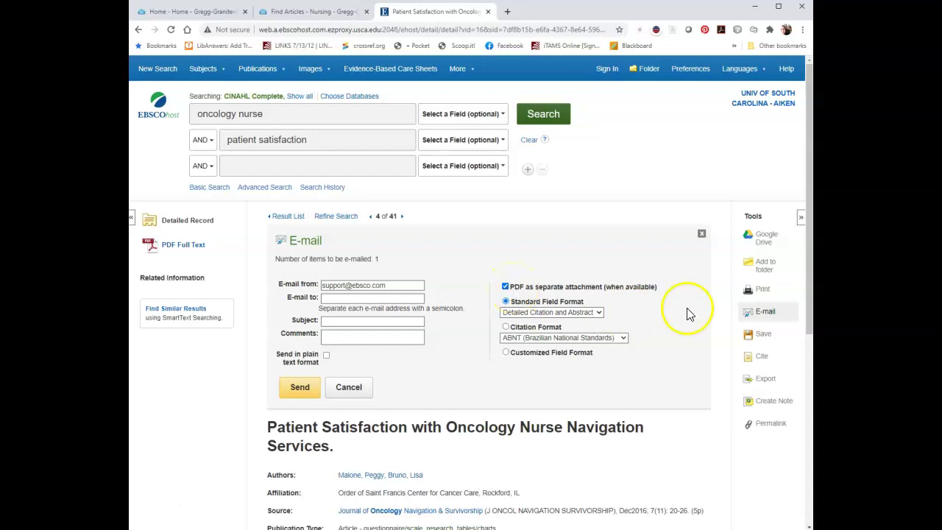
left_click(702, 233)
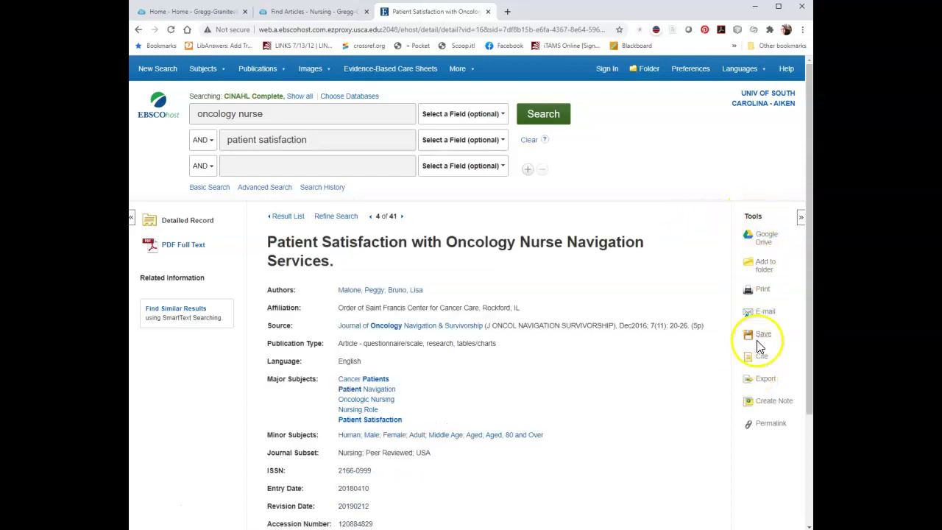
- Open the article's citation formats, find the MLA citation and highlight the database name "EBSCOhost" in it
left_click(762, 361)
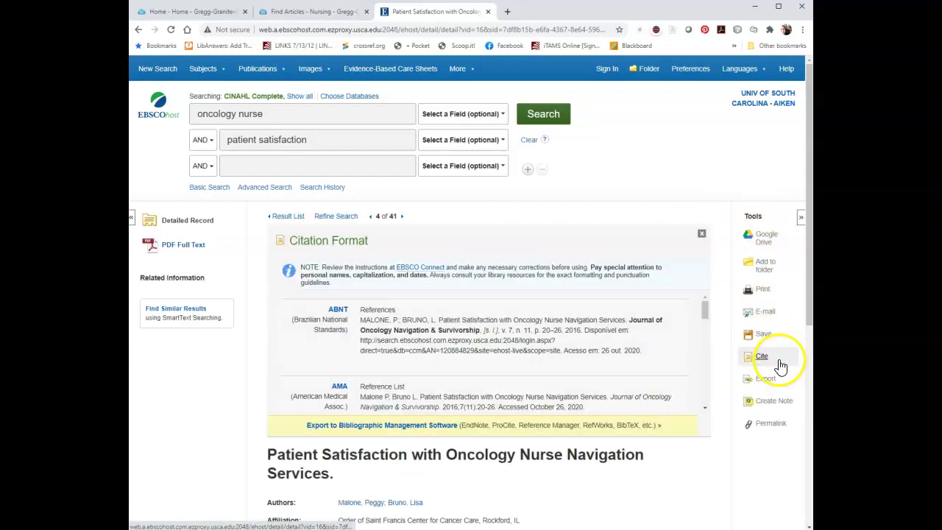
scroll(677, 318, "down", 3)
scroll(681, 319, "down", 5)
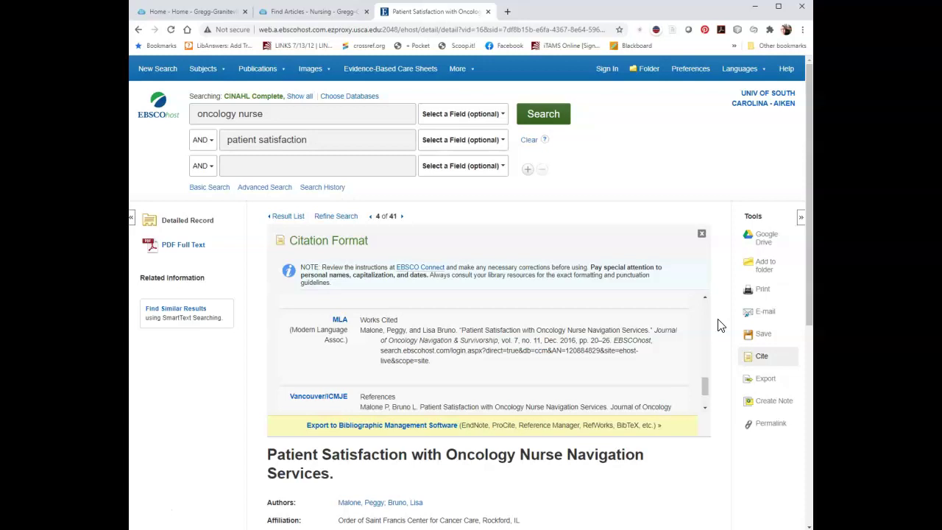
left_click(612, 340)
left_click_drag(612, 339, 652, 340)
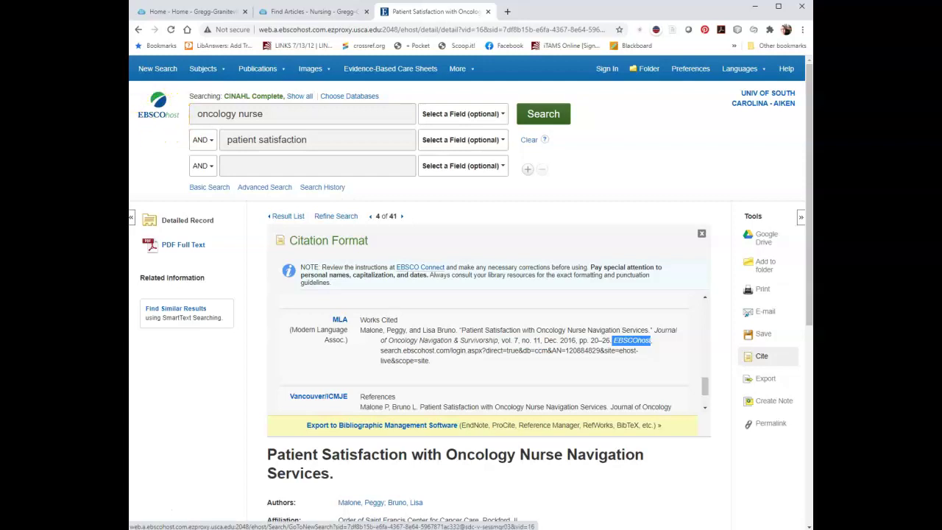
- Look through the list of available databases, cancel without changes, and show the full names of all databases being searched
left_click(341, 101)
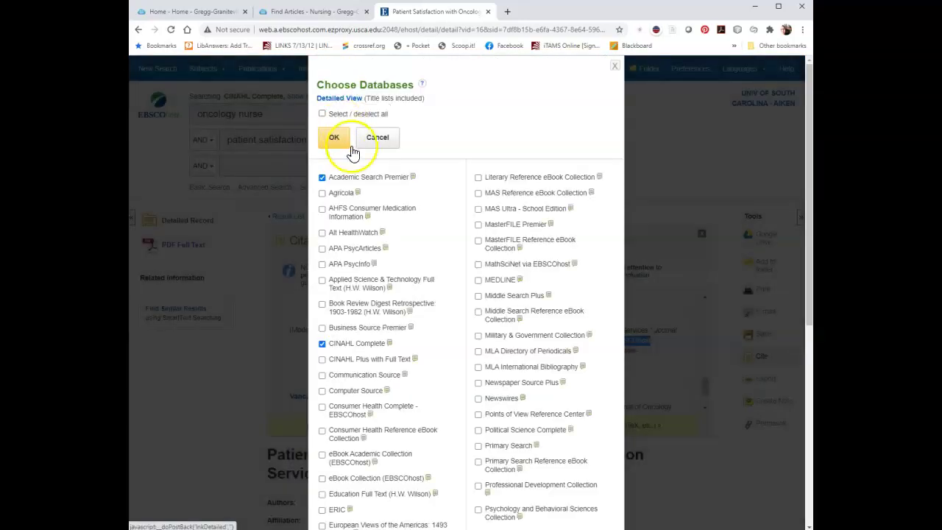
scroll(437, 221, "down", 4)
scroll(430, 244, "up", 4)
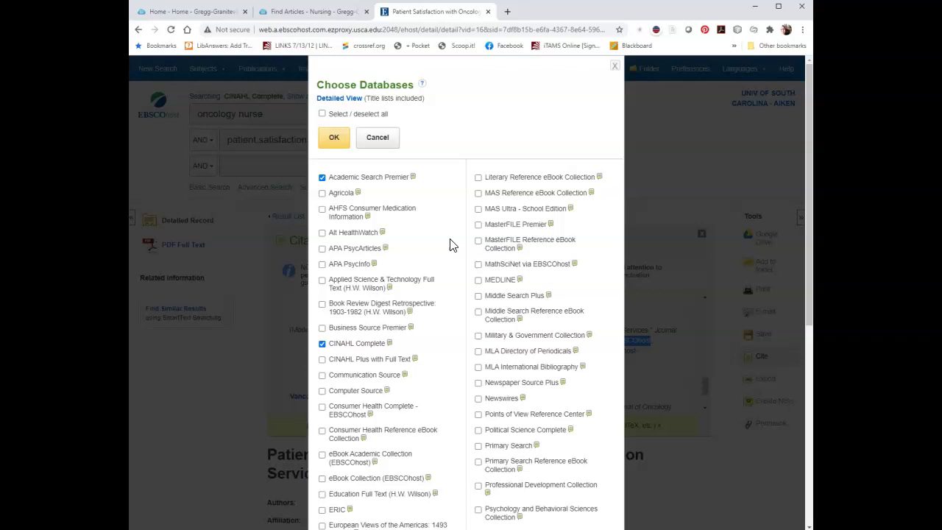
left_click(381, 137)
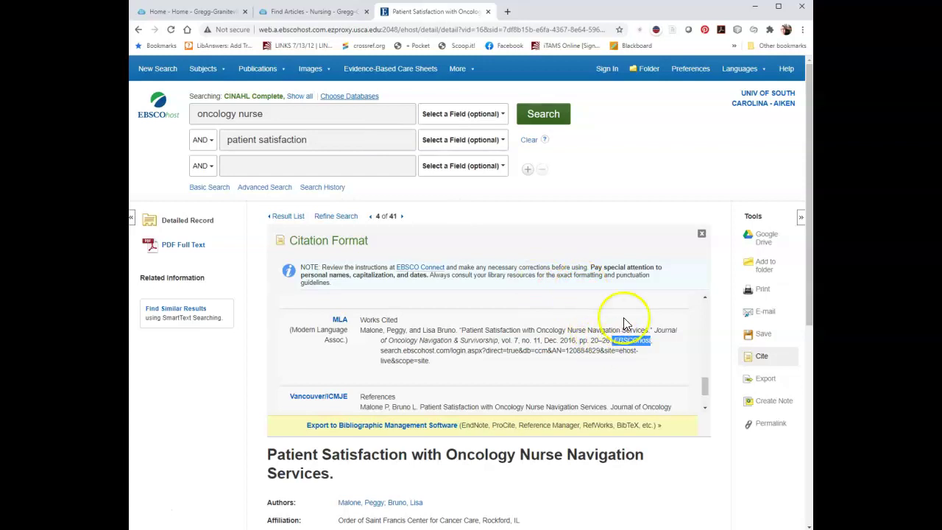
left_click(295, 96)
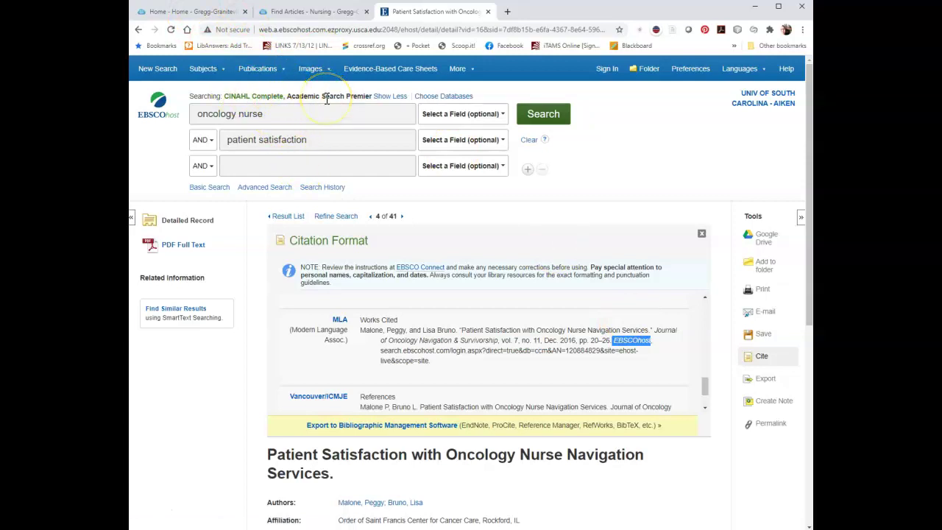
- Find the Database field at the end of the article's record and highlight "CINAHL Complete"
scroll(390, 301, "down", 2)
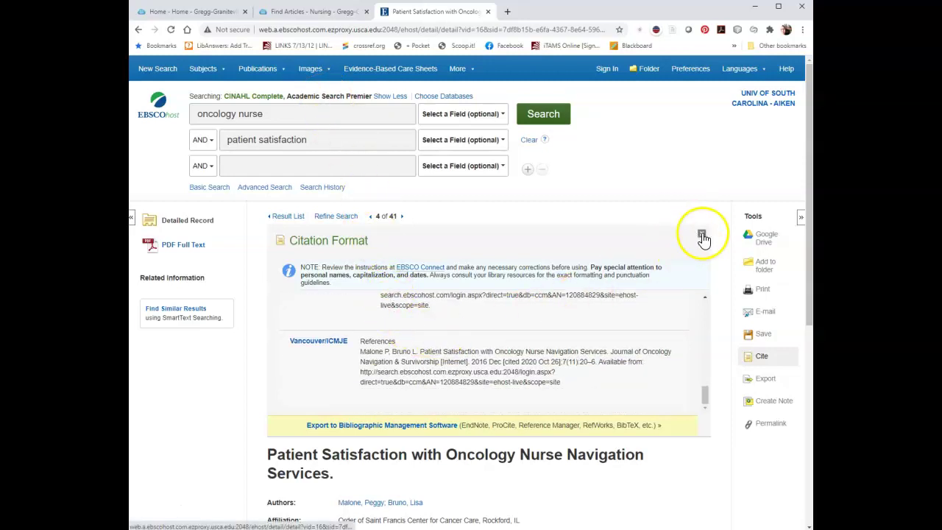
scroll(638, 294, "up", 2)
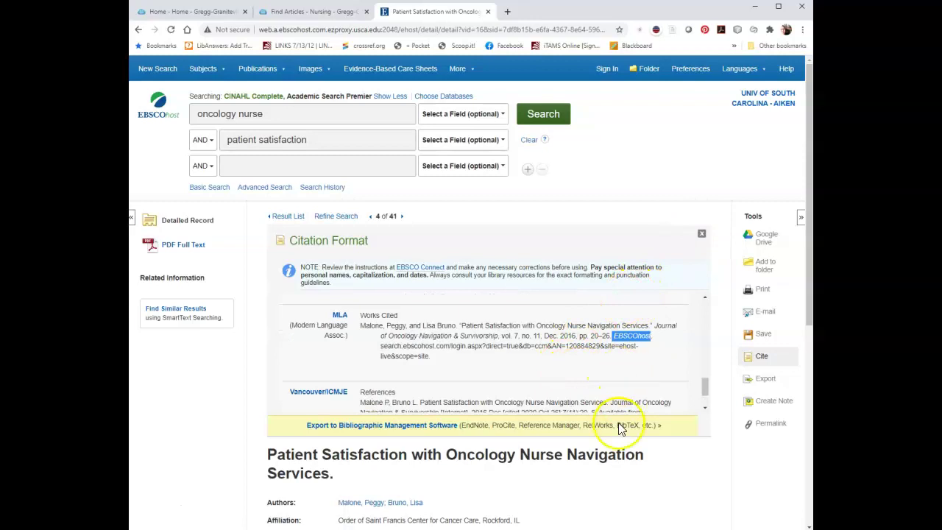
scroll(617, 457, "down", 2)
scroll(617, 458, "down", 3)
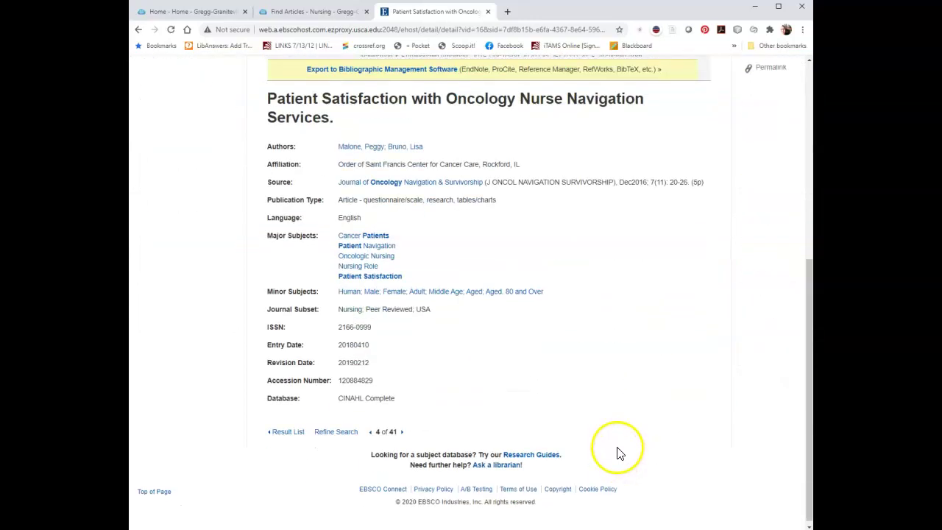
left_click(267, 401)
left_click_drag(267, 401, 411, 398)
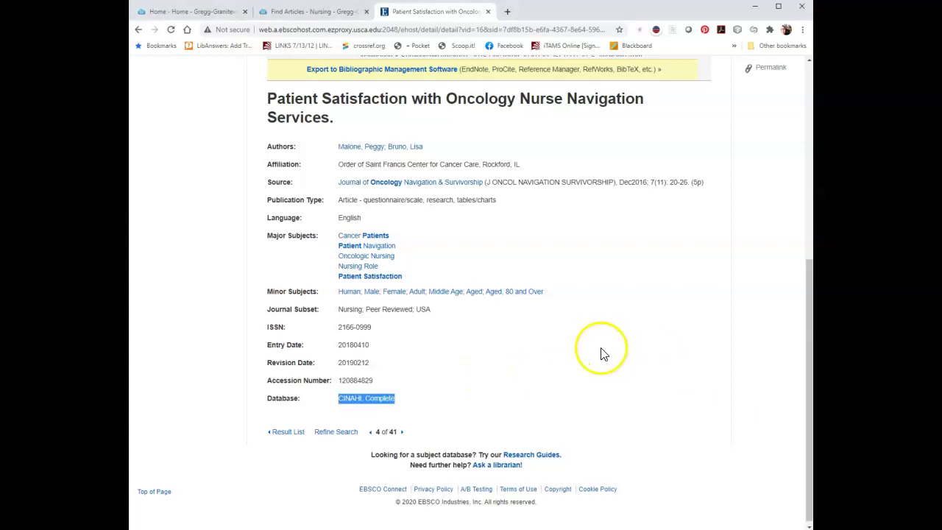
- Compare the MLA citation with the Database field in the article's record, and close the citation formats
scroll(486, 343, "up", 5)
scroll(486, 343, "down", 1)
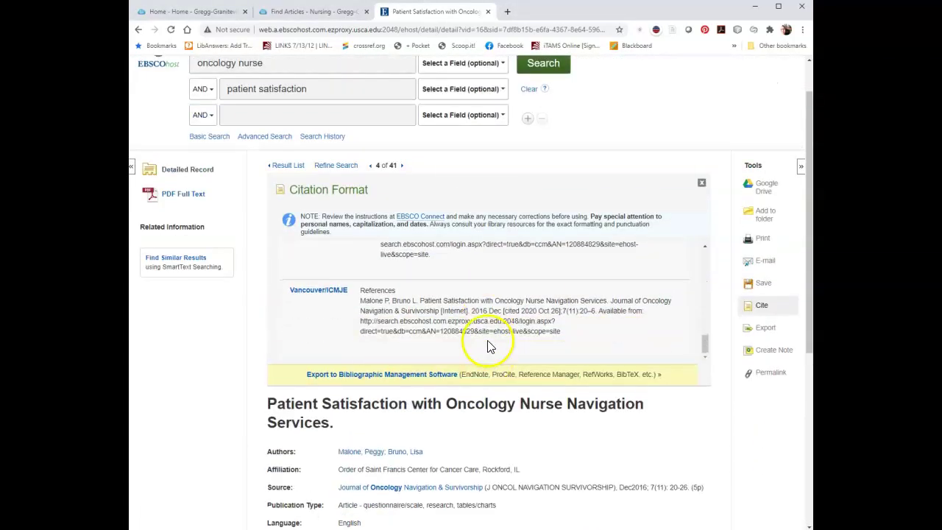
scroll(575, 420, "down", 5)
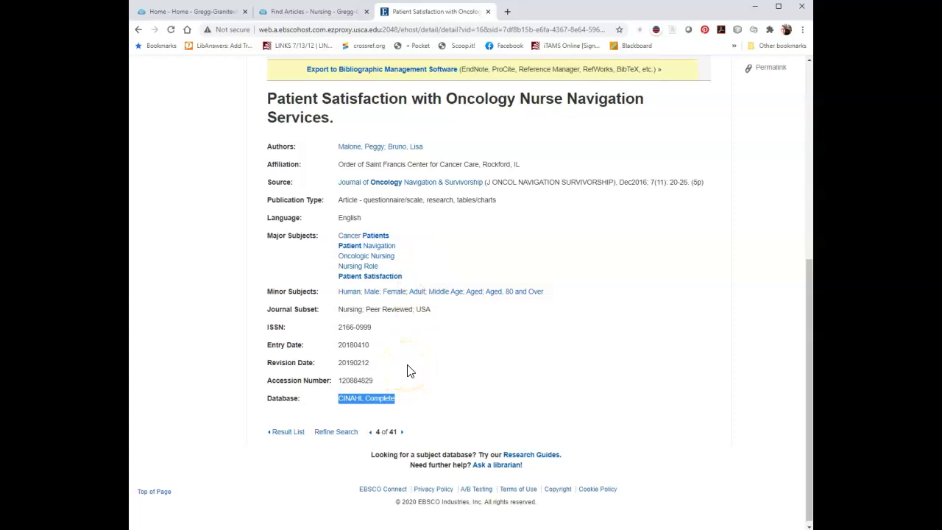
scroll(515, 331, "up", 4)
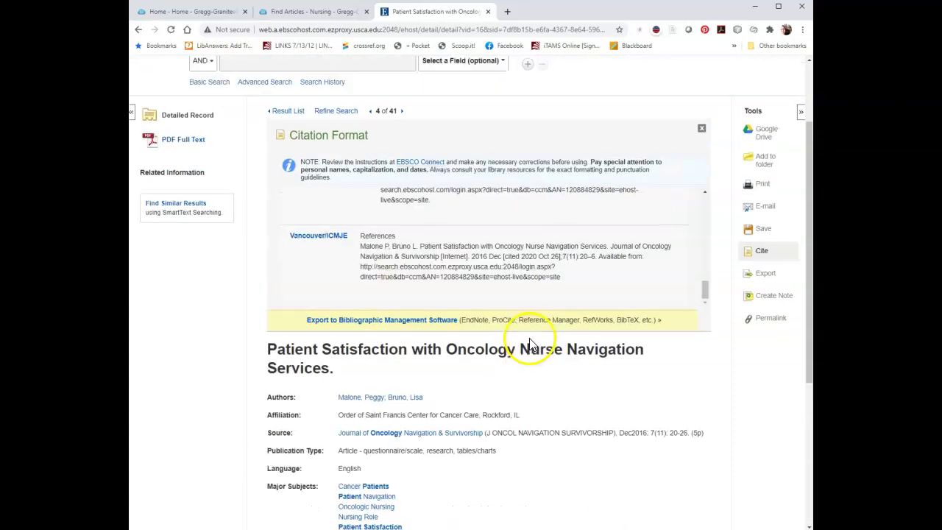
scroll(575, 287, "down", 2)
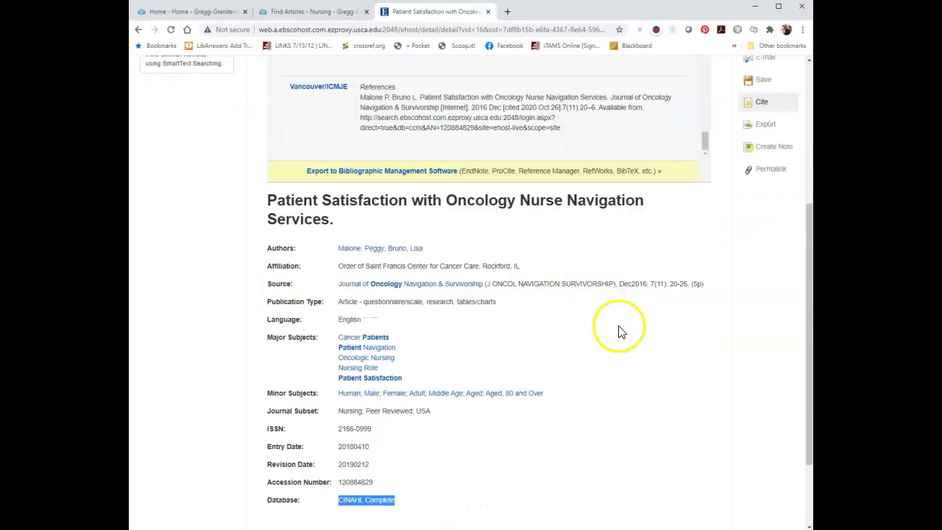
scroll(619, 331, "up", 5)
scroll(610, 297, "down", 1)
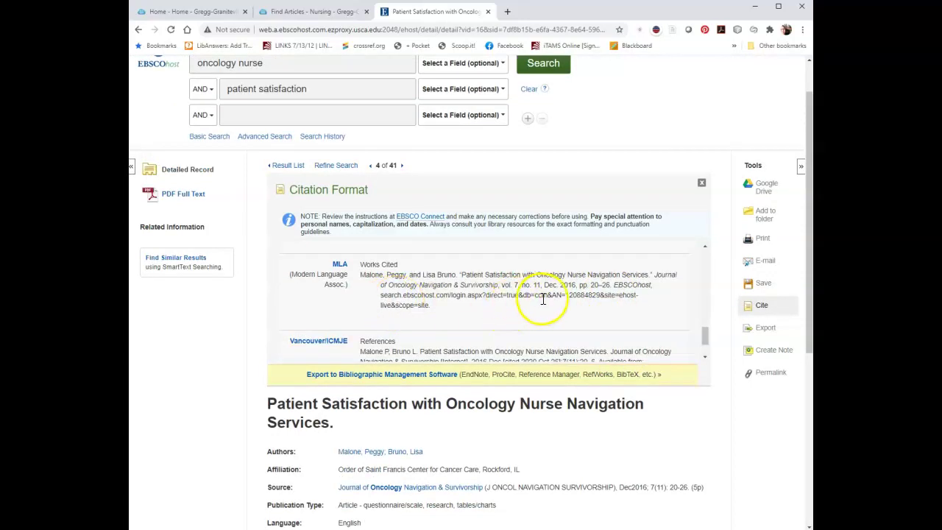
scroll(594, 425, "down", 3)
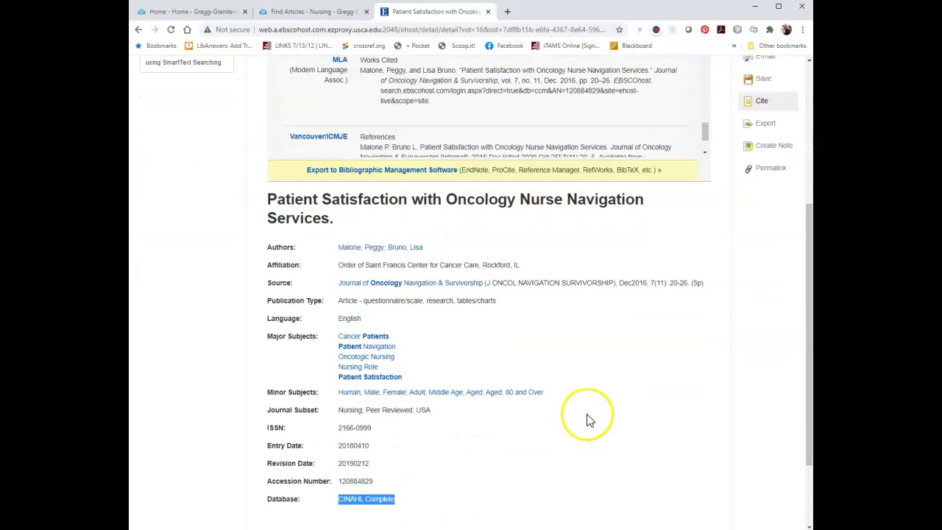
scroll(587, 419, "down", 1)
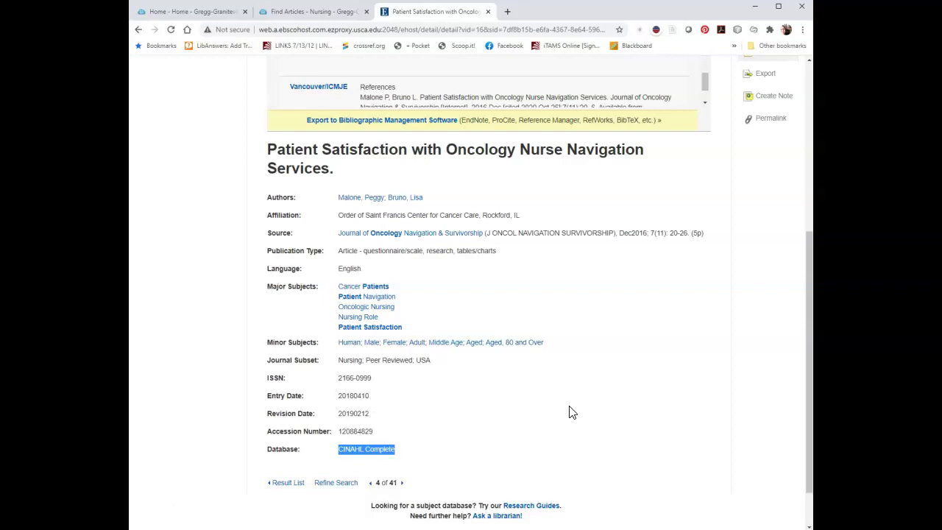
scroll(566, 405, "up", 3)
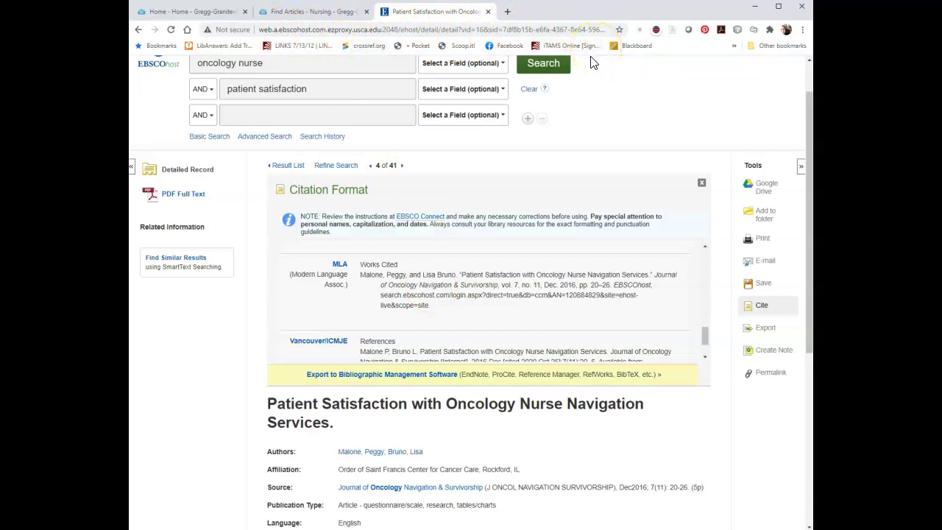
left_click(701, 182)
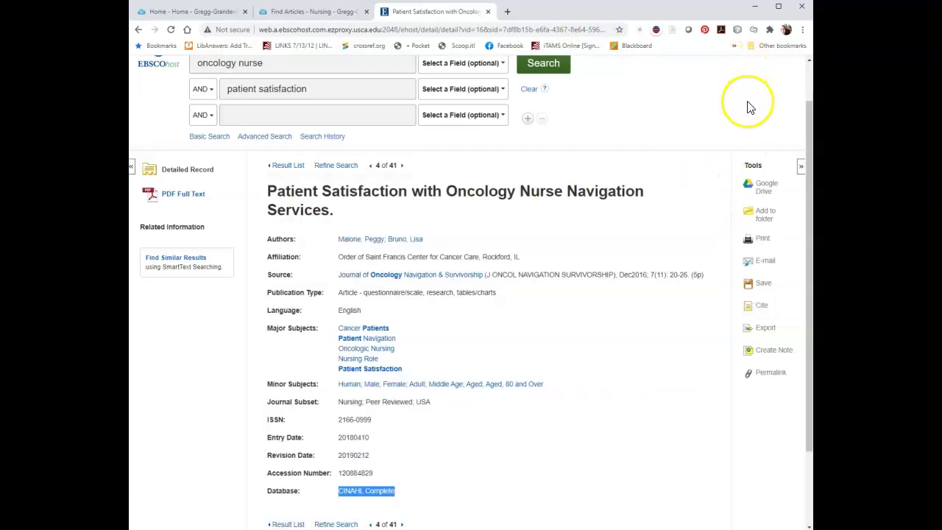
- Display the article's permalink, check it alongside the record details, and return to the result list
left_click(770, 383)
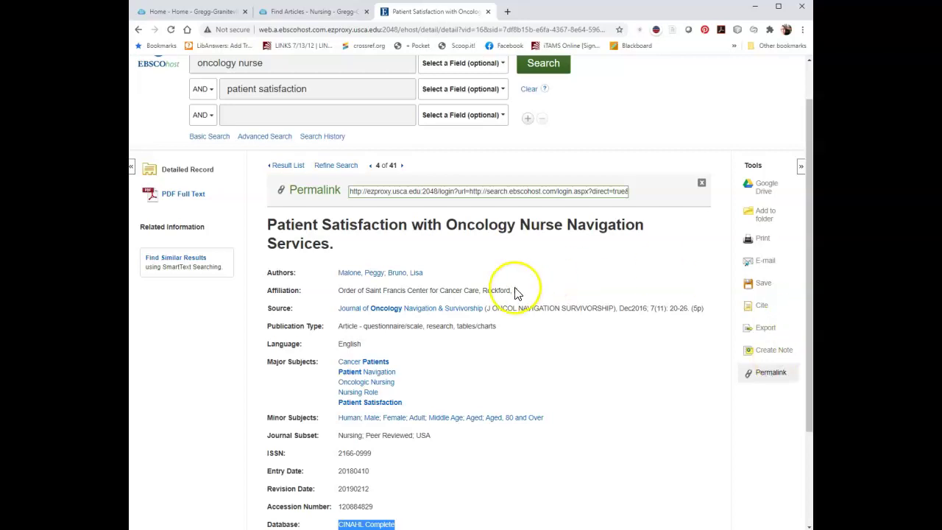
scroll(414, 270, "down", 3)
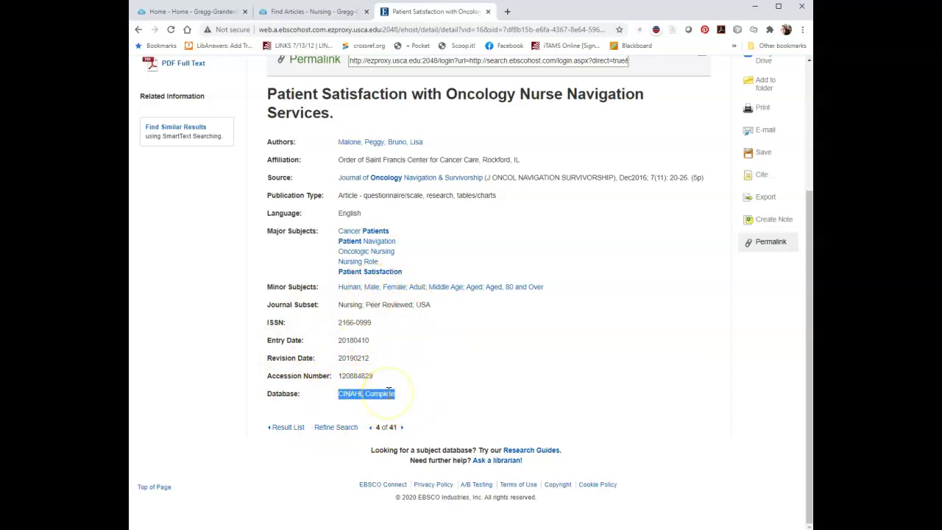
scroll(446, 337, "up", 2)
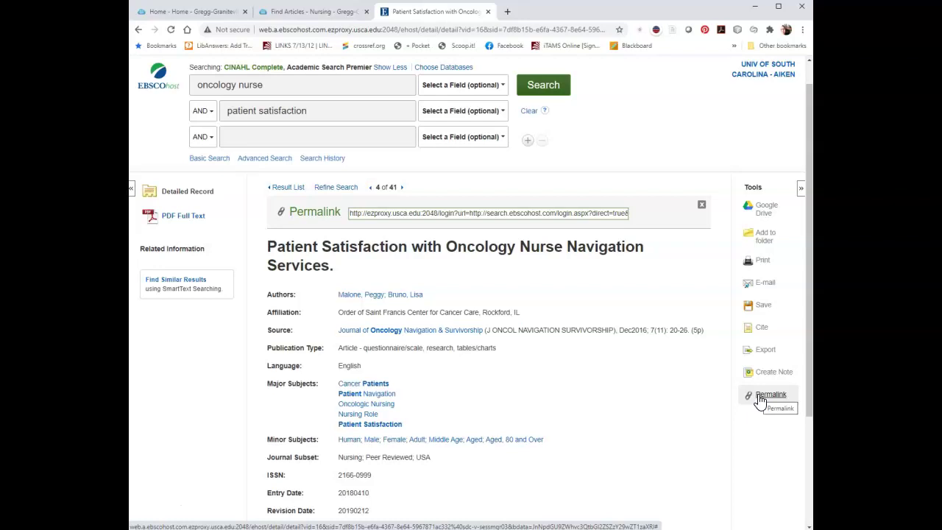
left_click(140, 32)
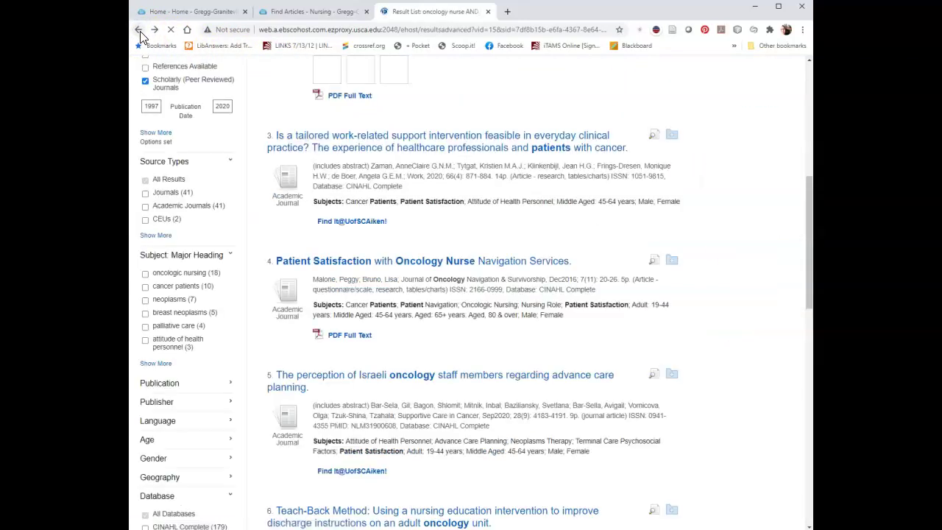
- Replace the first search term with "nurse role" and the second with "chemotherapy" in the search form above the result list
scroll(497, 118, "down", 3)
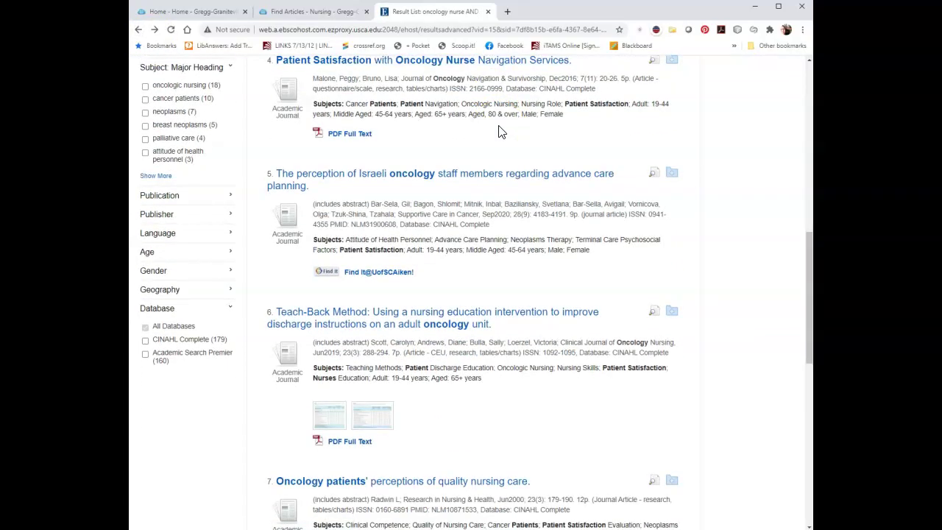
left_click(494, 133)
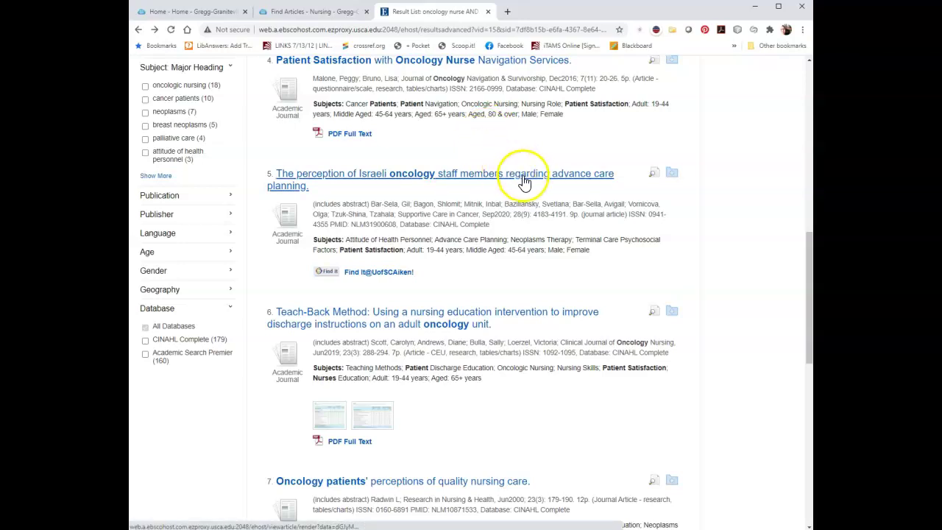
scroll(508, 177, "up", 10)
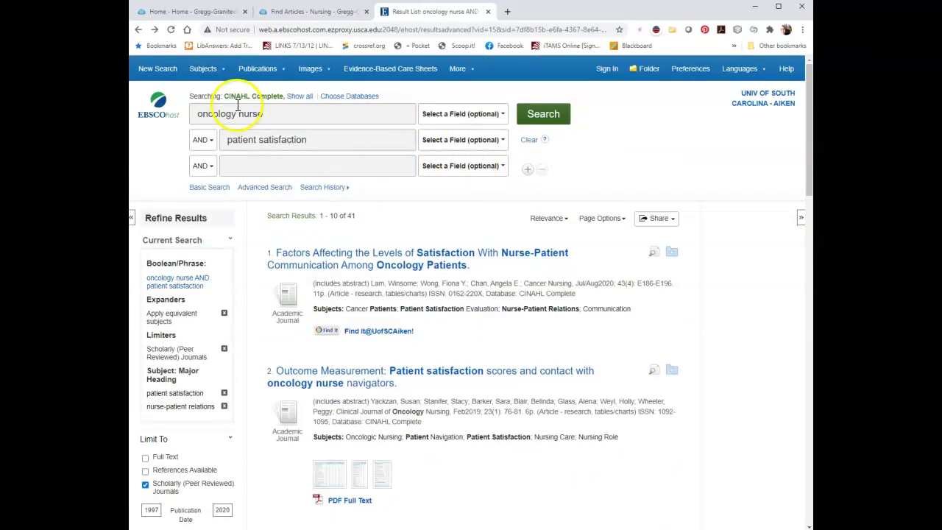
left_click_drag(284, 115, 133, 109)
type("nurse role")
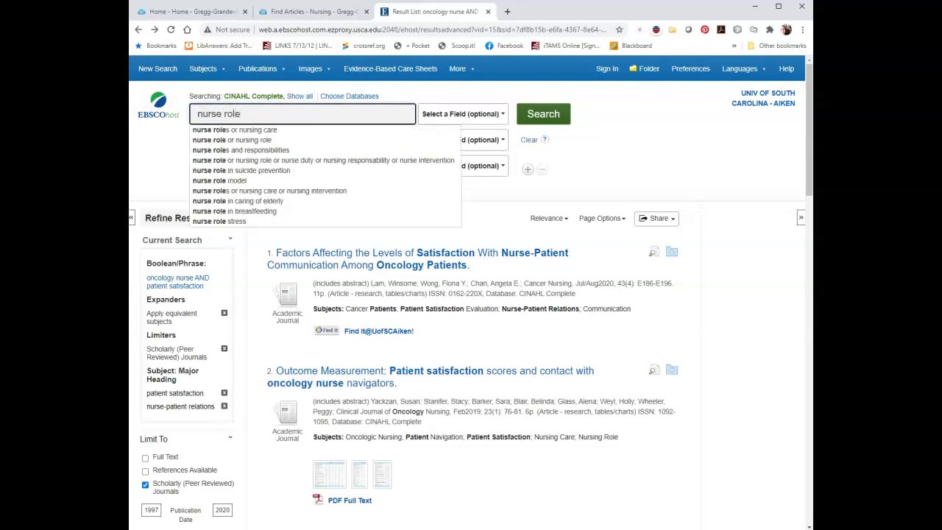
left_click(157, 157)
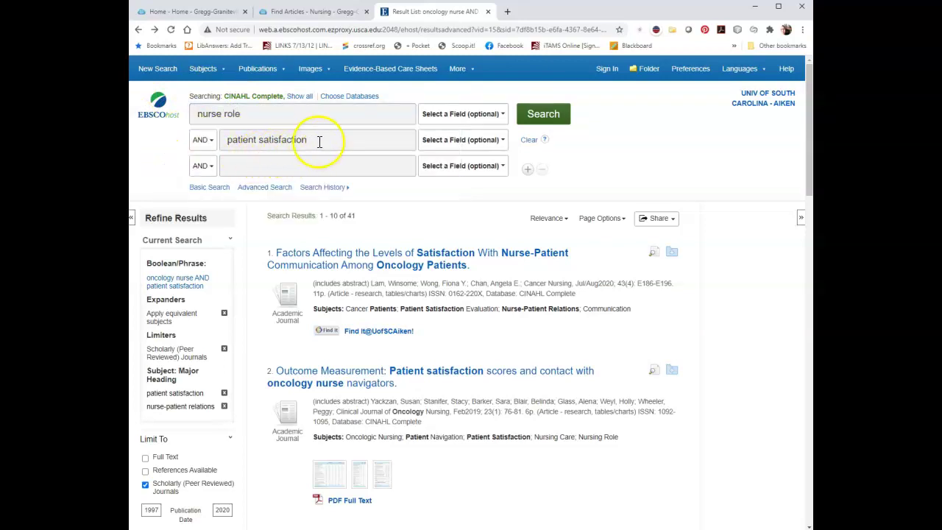
left_click_drag(323, 142, 223, 140)
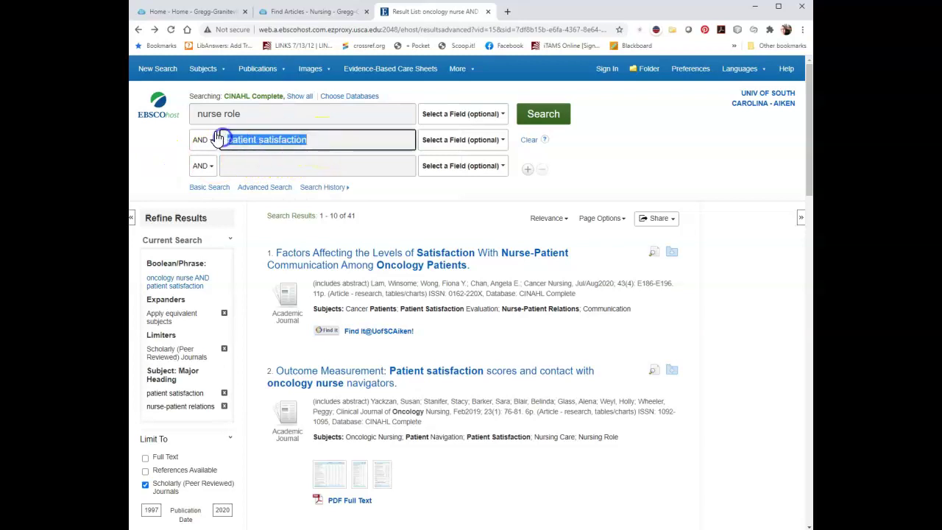
type("chemotherapy")
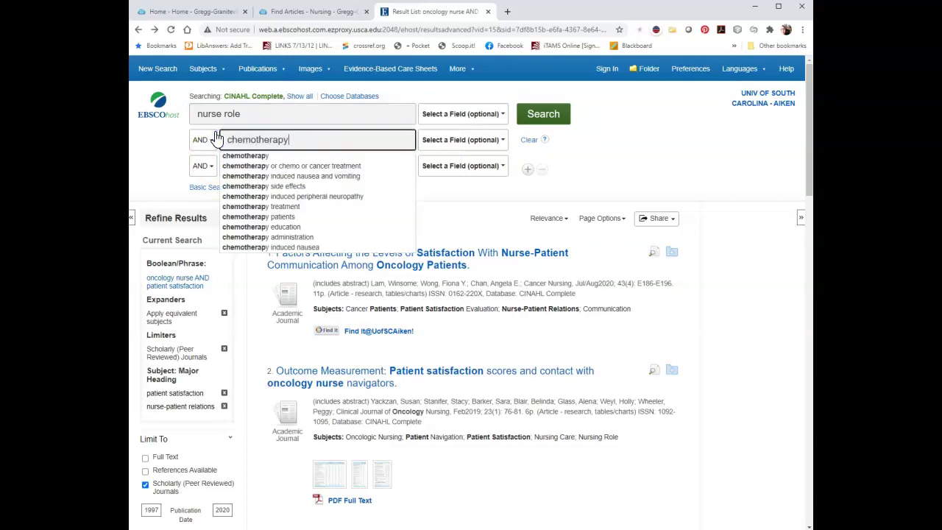
left_click(169, 145)
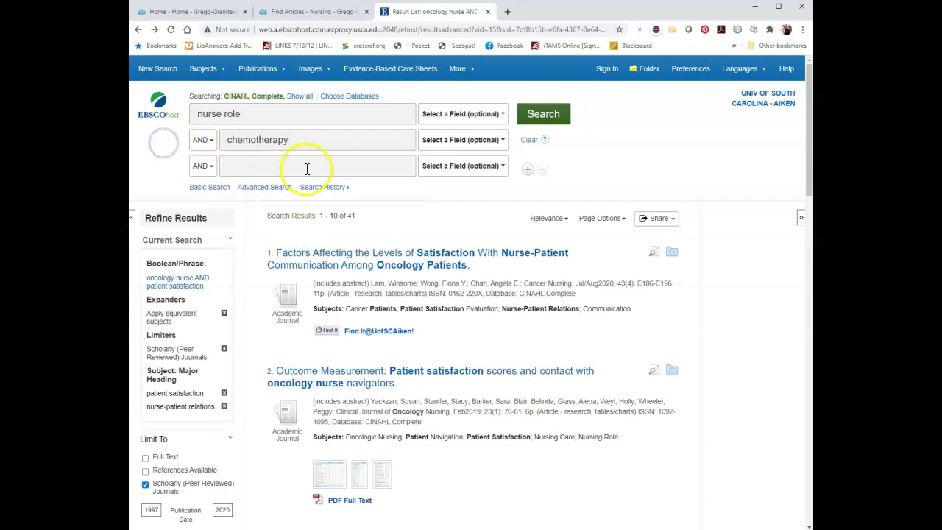
- Add "treatment" as the third search term and run the search
left_click(310, 162)
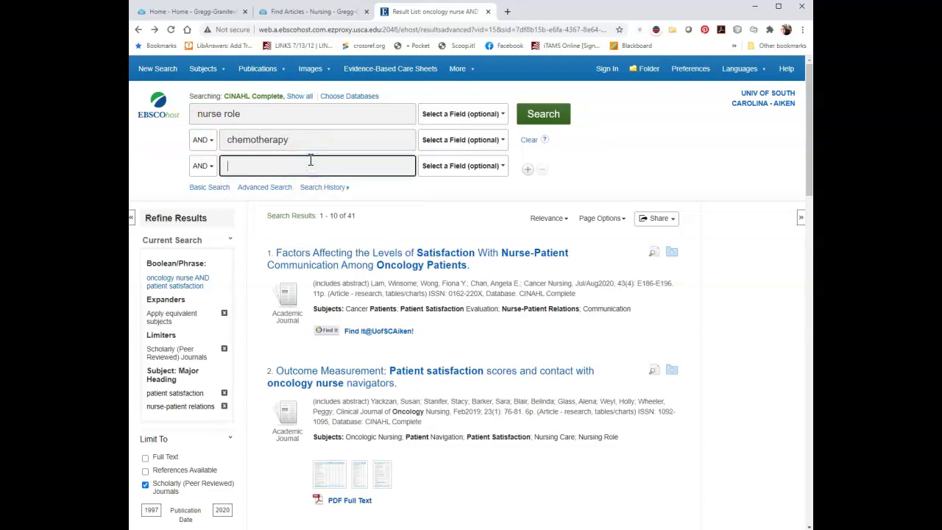
type("treatment")
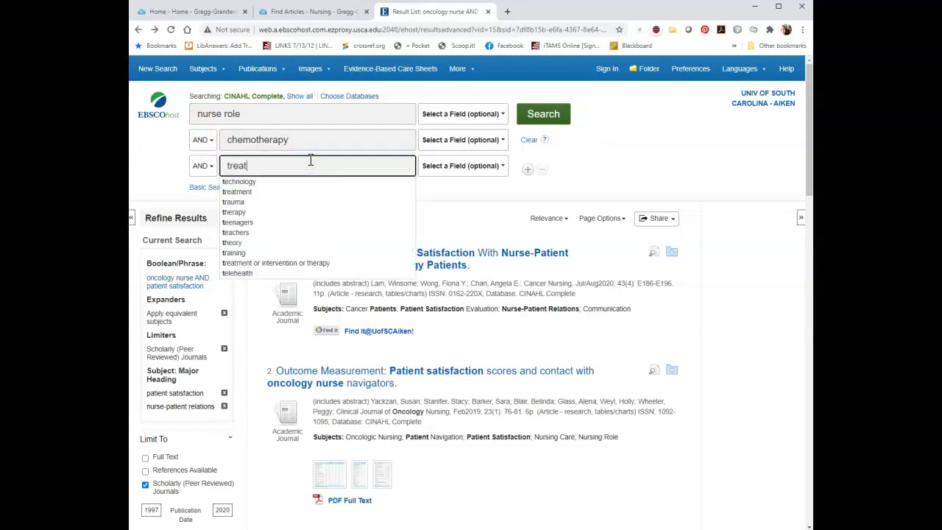
key("Return")
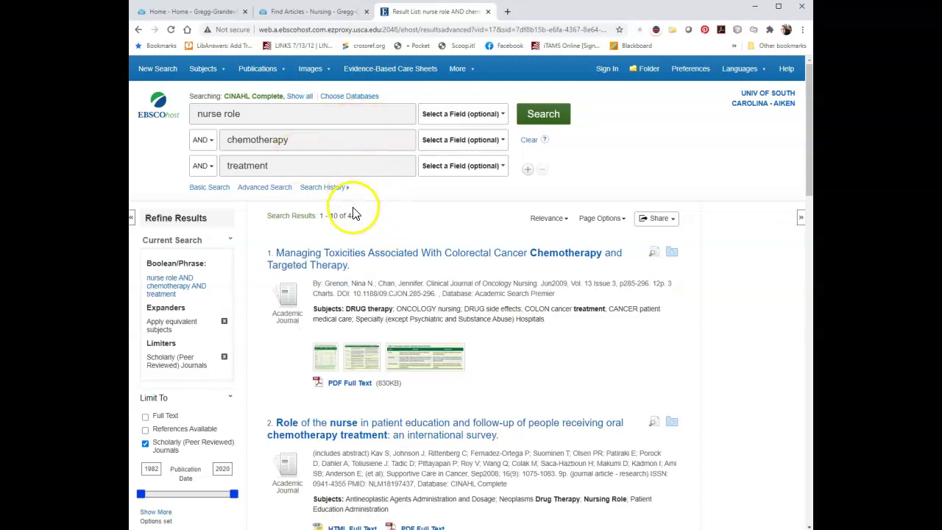
- Limit the results to publication dates from 1990 to 2020 and look over the resulting articles
scroll(353, 221, "down", 2)
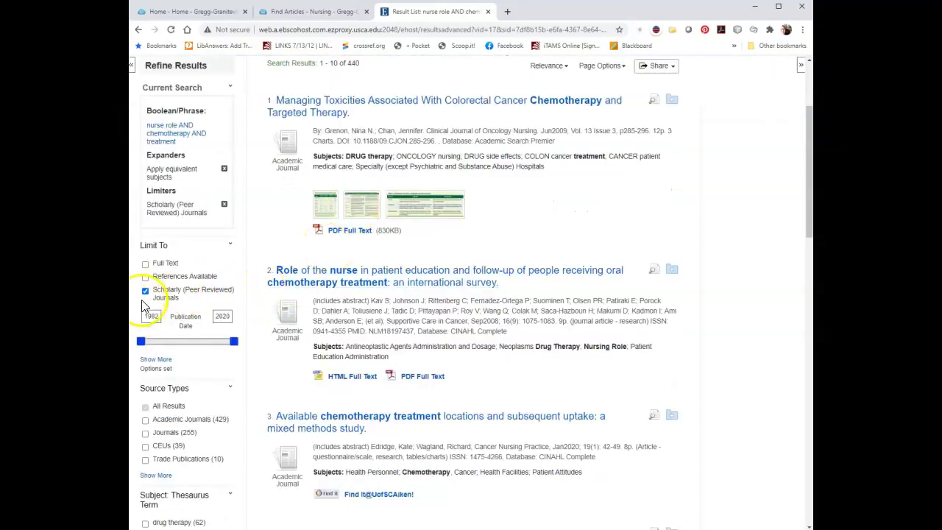
left_click_drag(141, 342, 159, 343)
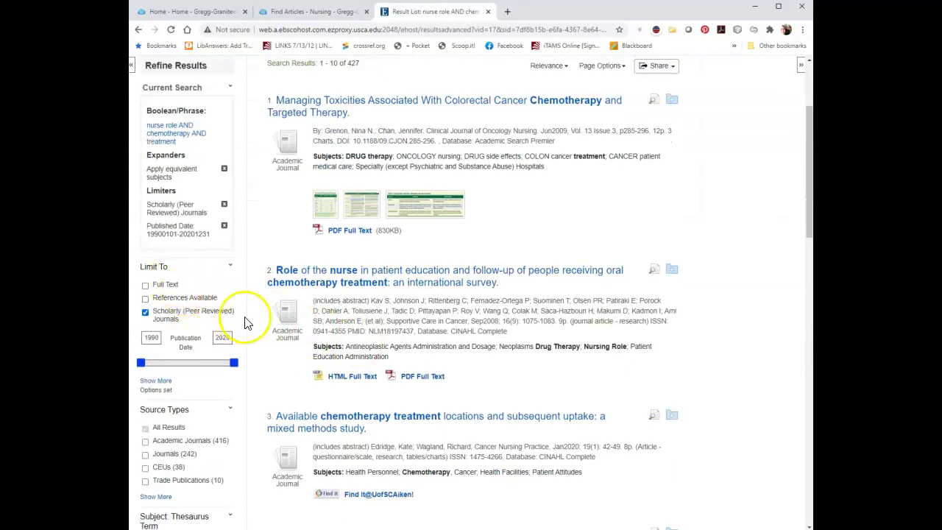
scroll(300, 331, "down", 2)
scroll(300, 332, "down", 3)
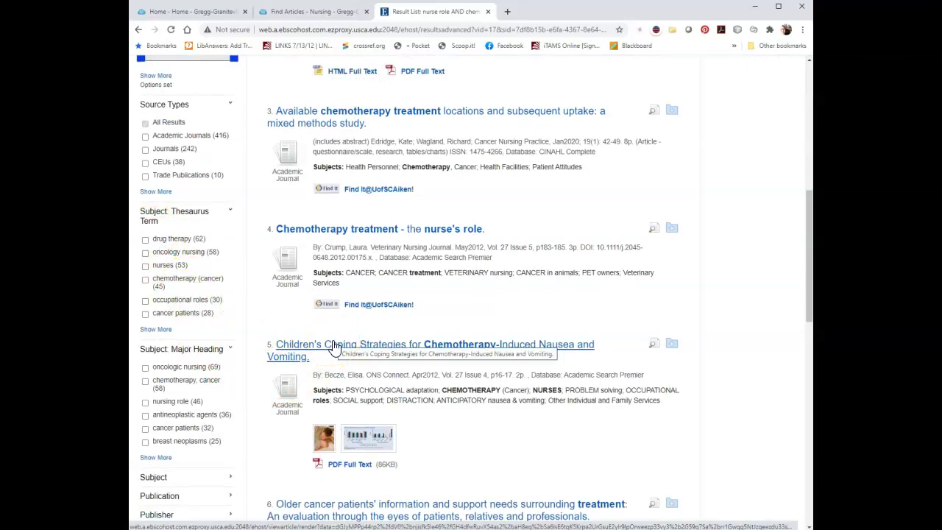
scroll(333, 346, "up", 4)
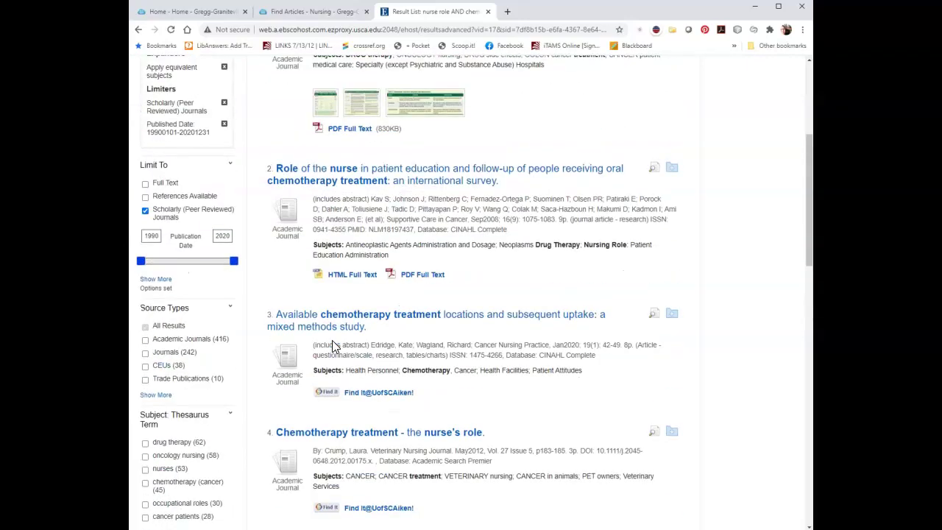
scroll(332, 346, "up", 2)
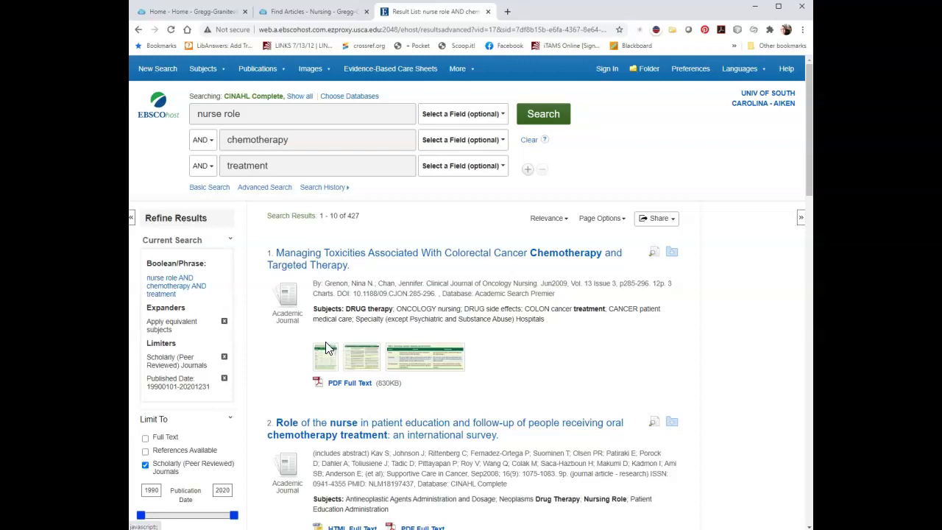
left_click(387, 347)
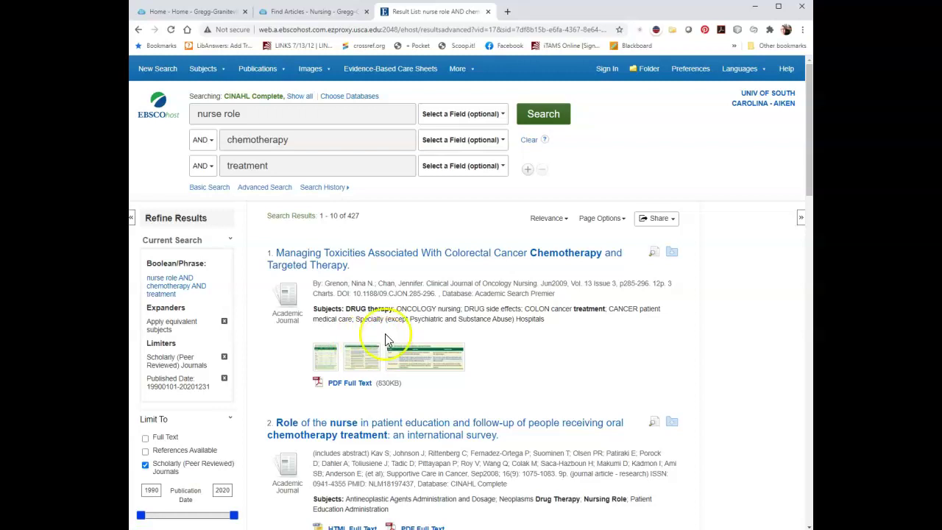
- Highlight the DOI in the citation details of the first result
left_click(488, 13)
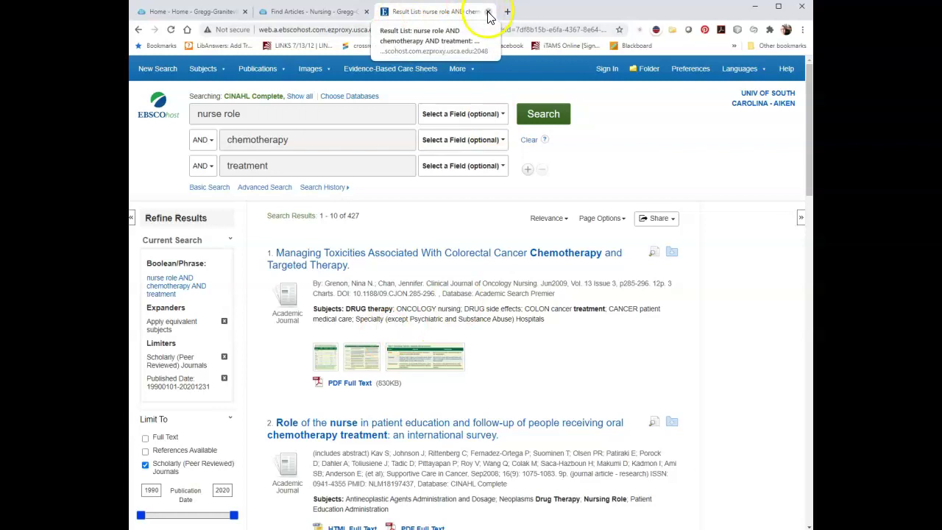
left_click(338, 295)
left_click_drag(338, 294, 433, 294)
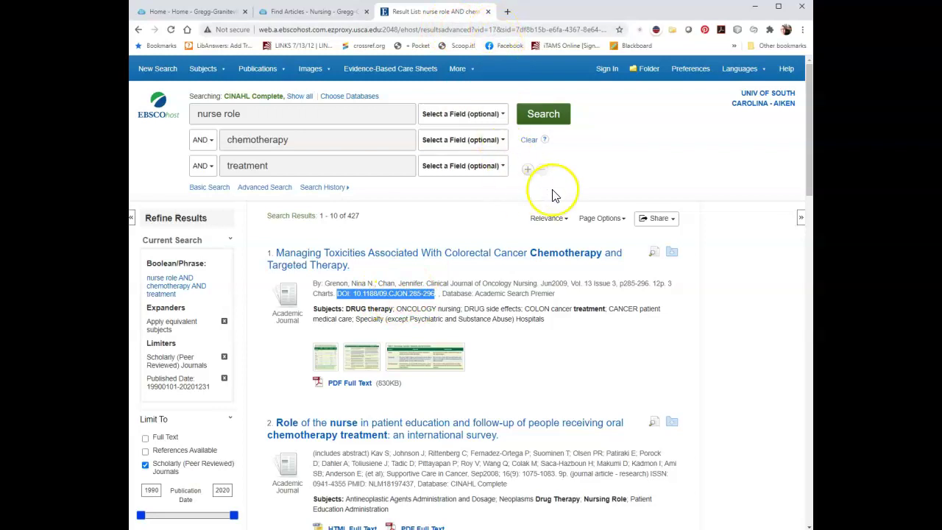
- Close the EBSCOhost results and open ScienceDirect's advanced search from the nursing guide's database list
left_click(487, 12)
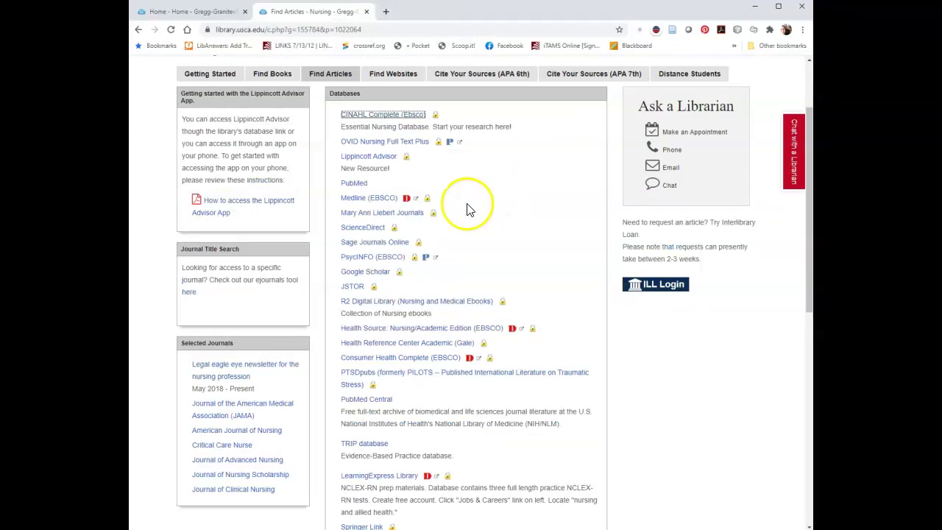
left_click(359, 228)
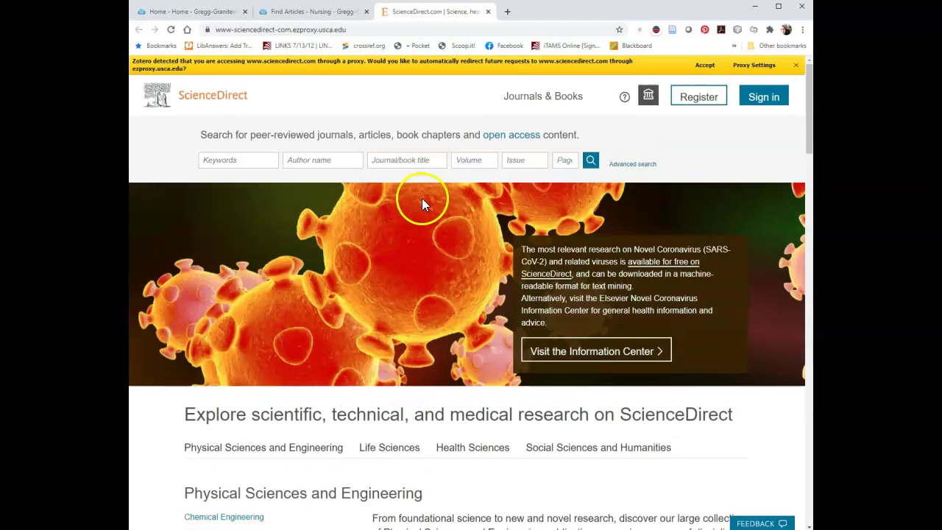
left_click(801, 69)
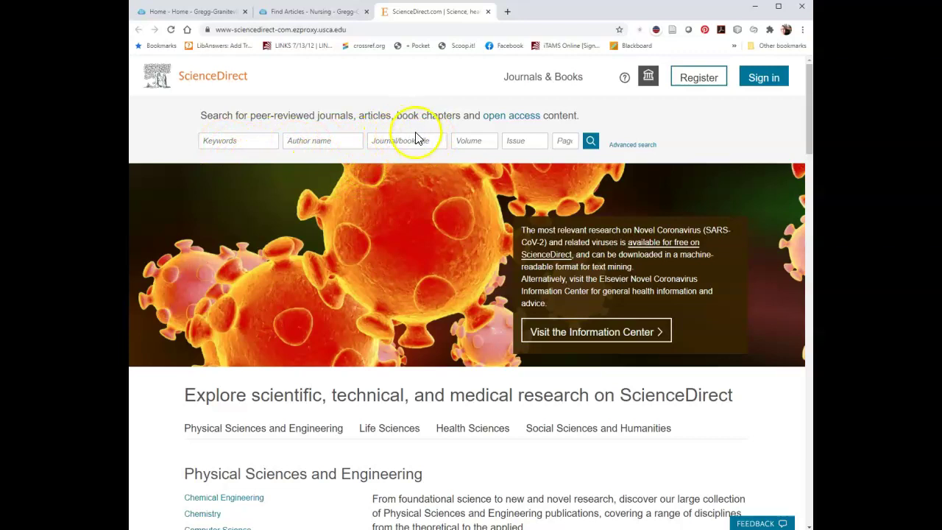
left_click(630, 146)
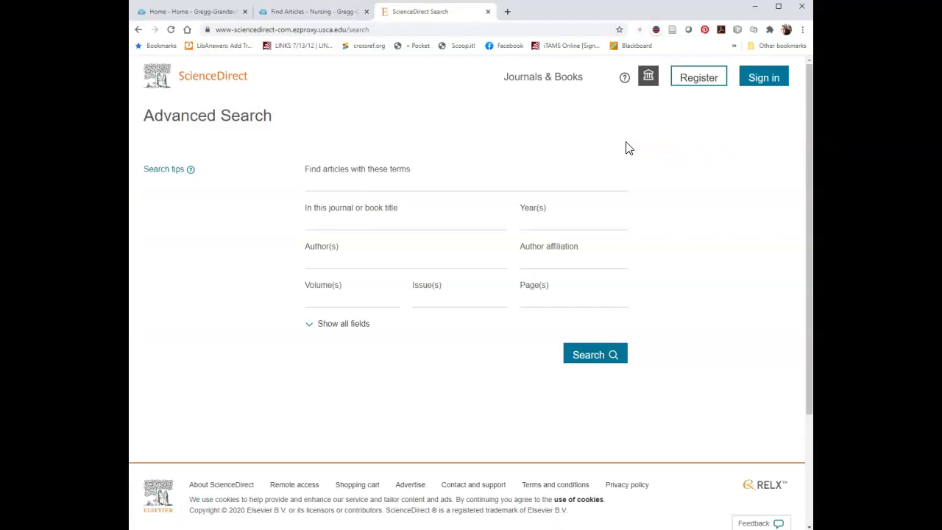
- Search ScienceDirect for articles with the terms "oncology nurse" AND "patient satisfaction"
left_click(385, 184)
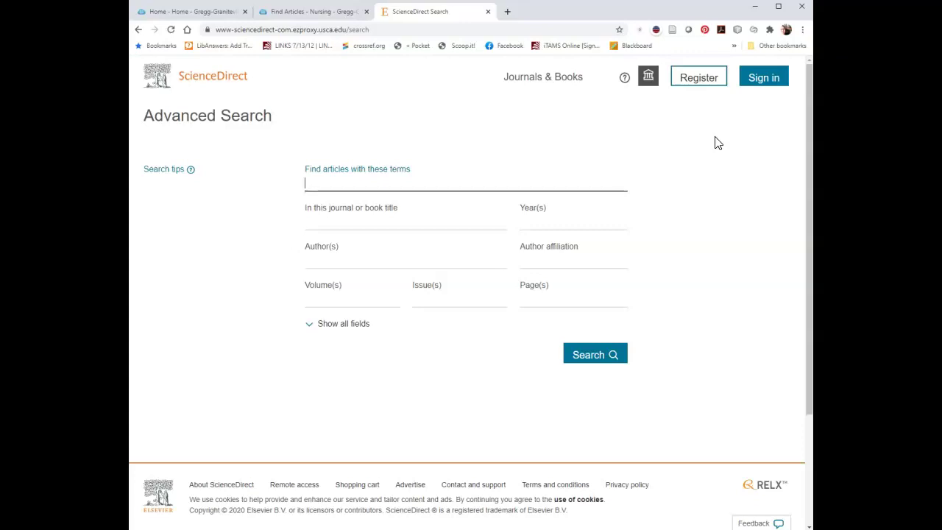
type("\"oncology nurse\"")
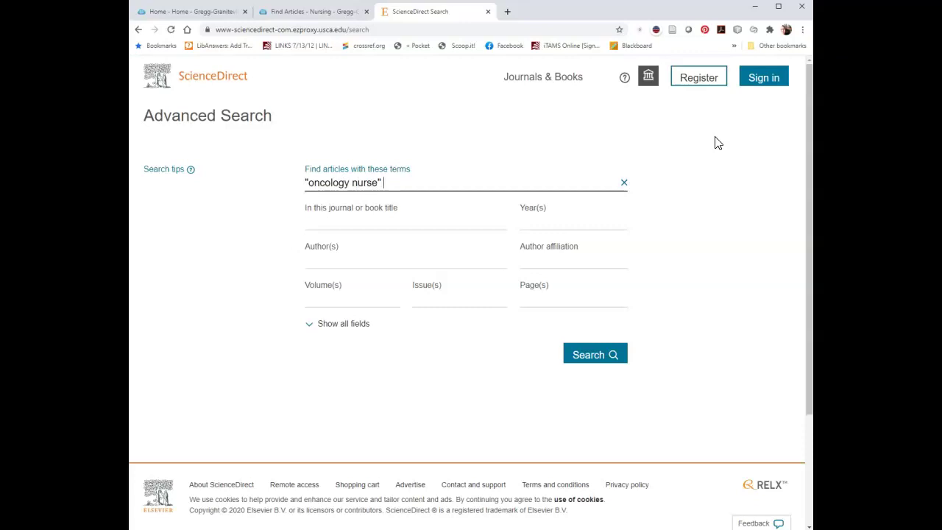
type("AND")
type("patient satis")
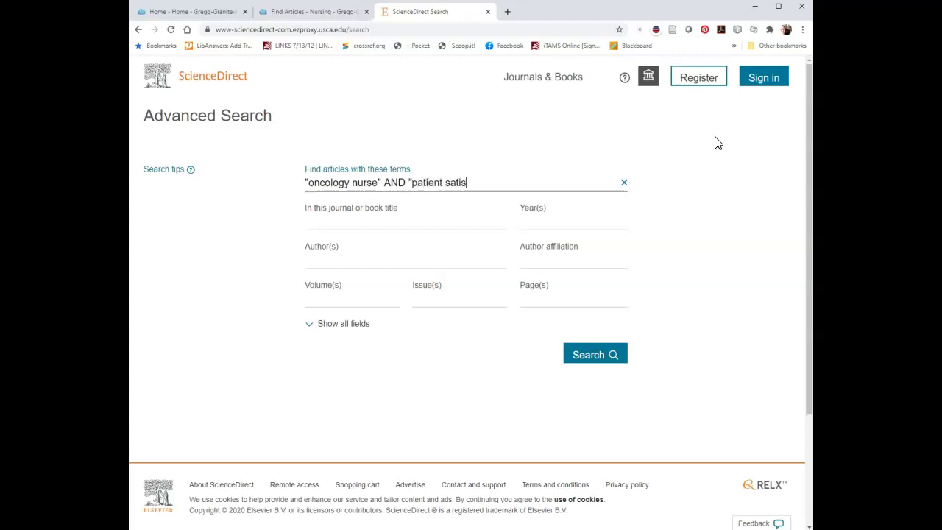
type("faction\"")
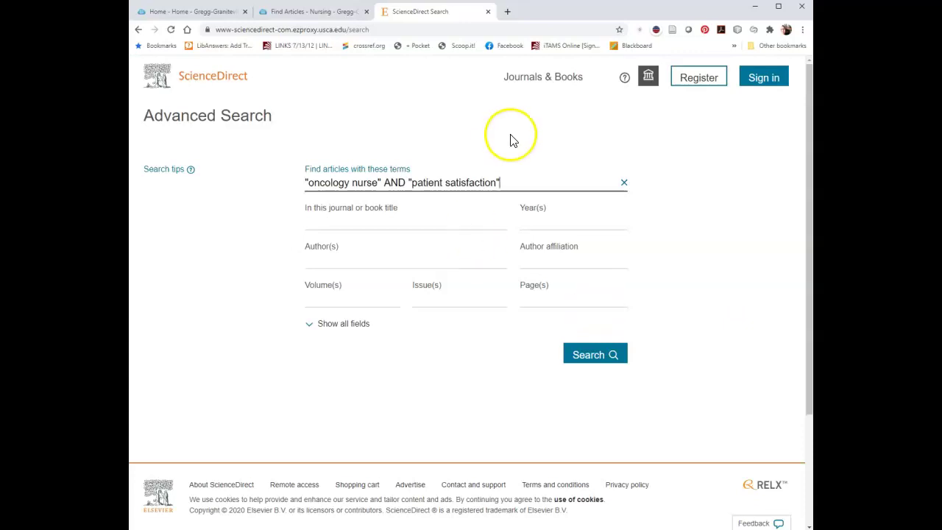
left_click(591, 357)
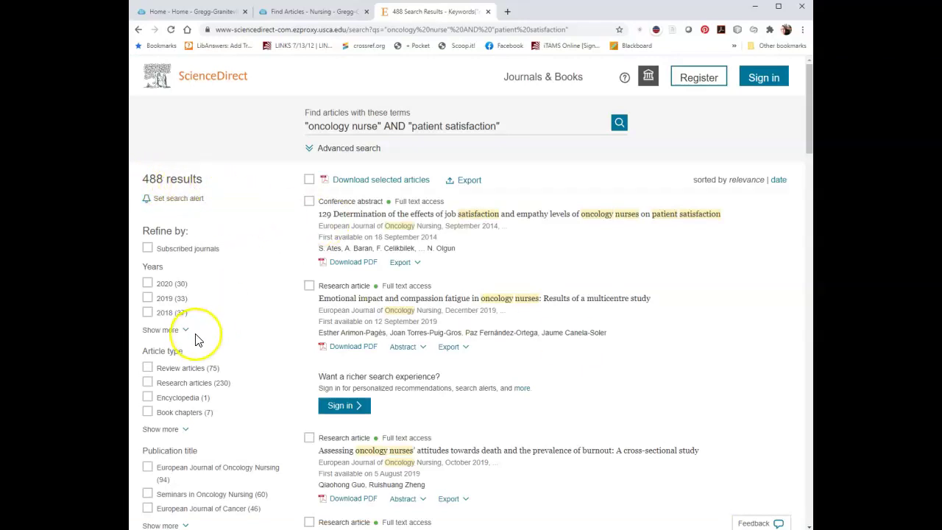
- Expand the Years filter to view all publication years, and collapse it again
left_click(167, 337)
scroll(213, 316, "down", 5)
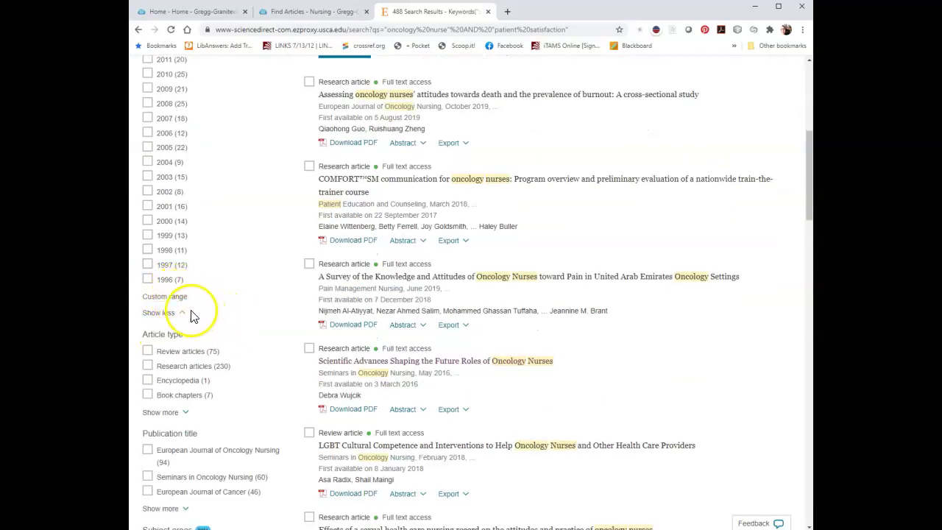
left_click(184, 318)
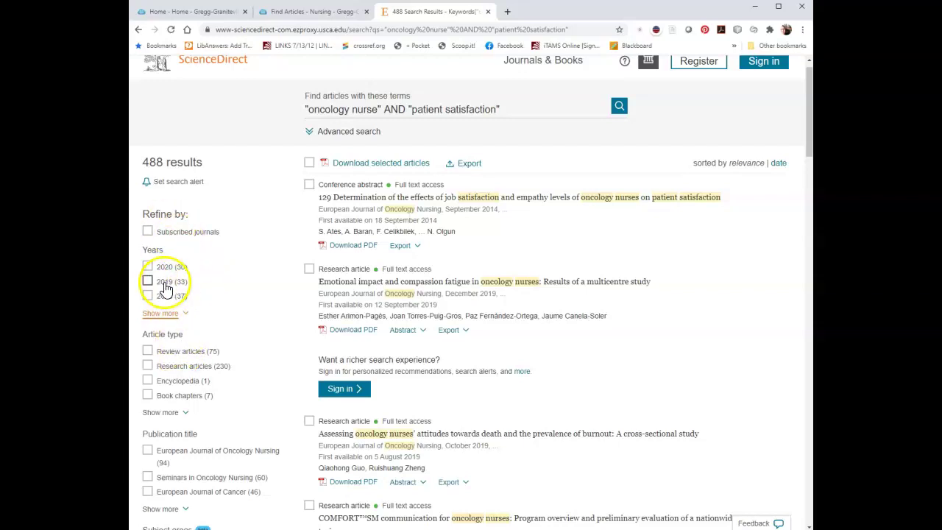
- Examine the article type, publication title, subject area and access type filters beside the ScienceDirect results
scroll(191, 287, "down", 2)
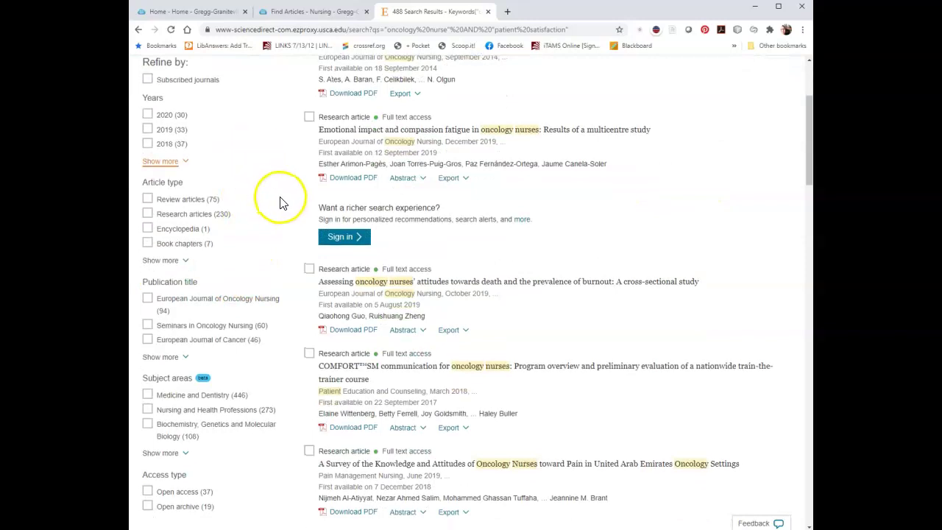
scroll(273, 164, "up", 2)
scroll(265, 181, "down", 3)
scroll(284, 247, "up", 2)
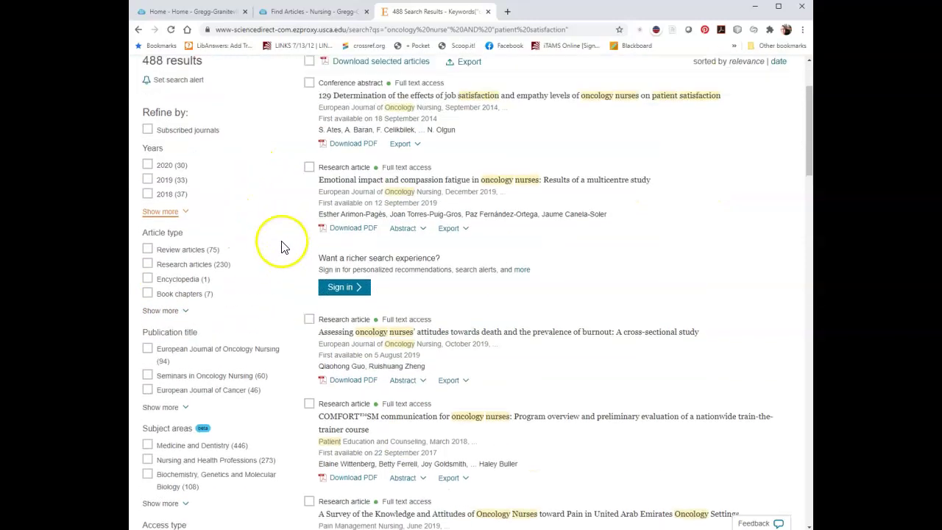
left_click(257, 285)
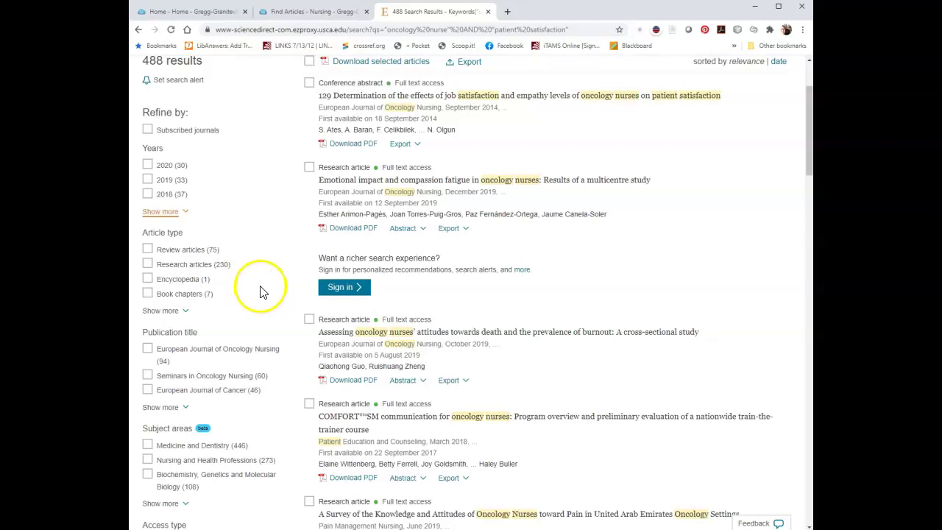
scroll(258, 285, "down", 3)
scroll(242, 285, "up", 4)
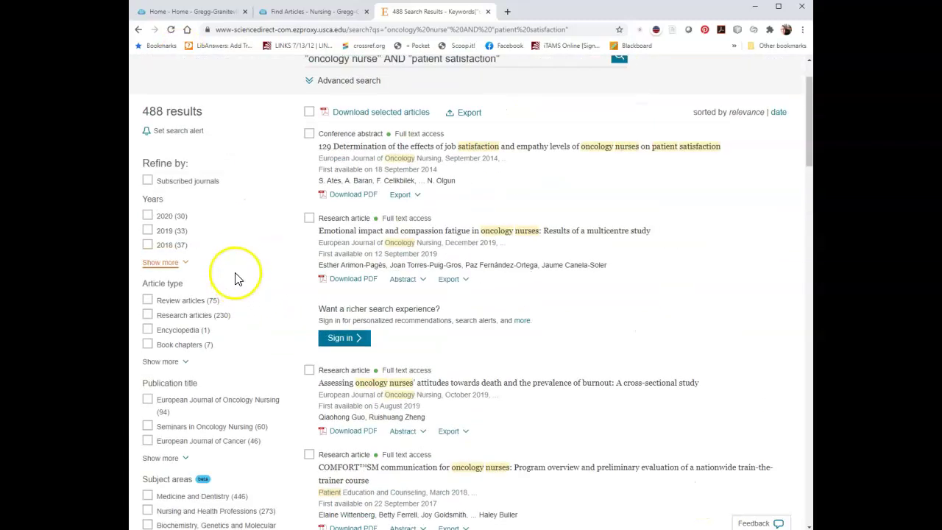
scroll(237, 275, "down", 1)
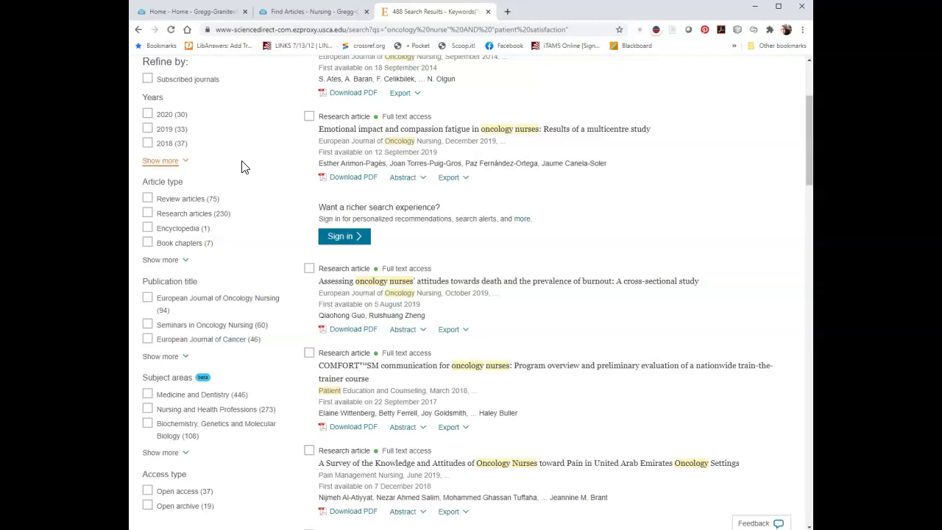
- Open the article "Emotional impact and compassion fatigue in oncology nurses: Results of a multicentre study" from the ScienceDirect results
scroll(371, 287, "up", 3)
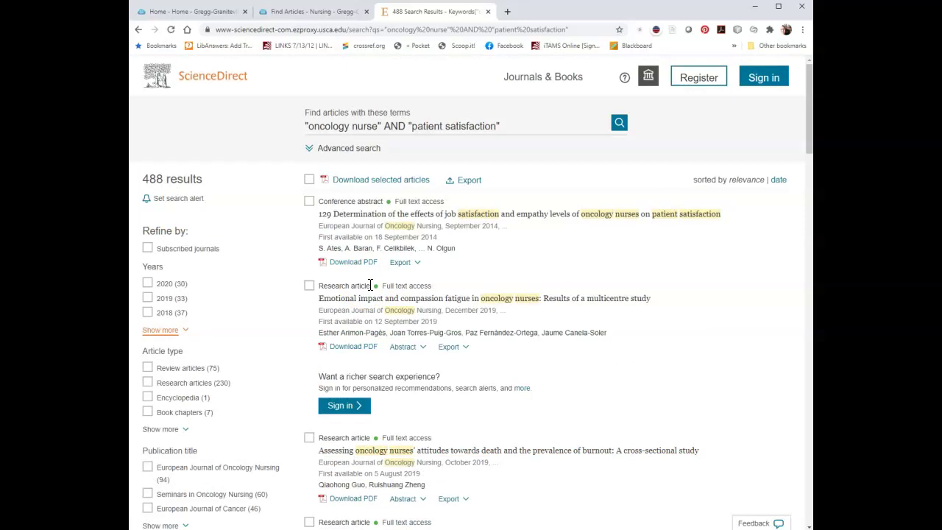
left_click(429, 298)
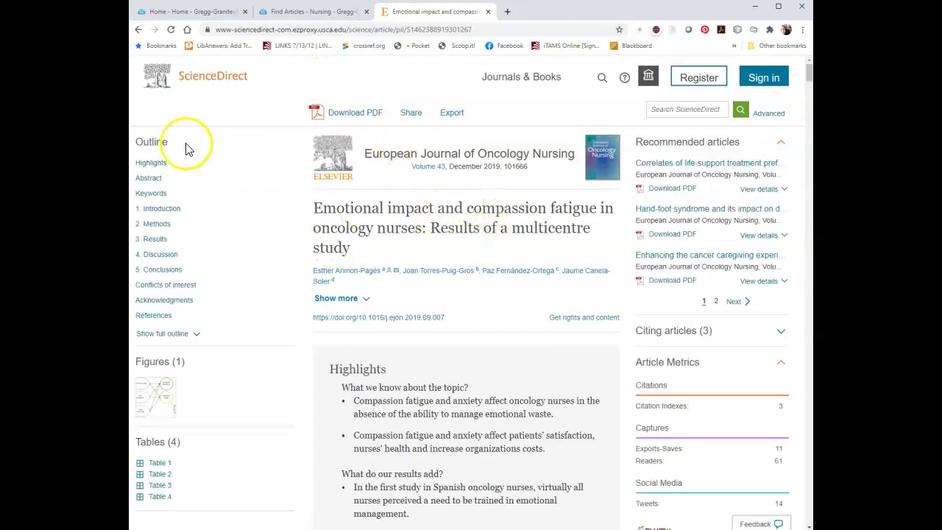
scroll(294, 216, "down", 2)
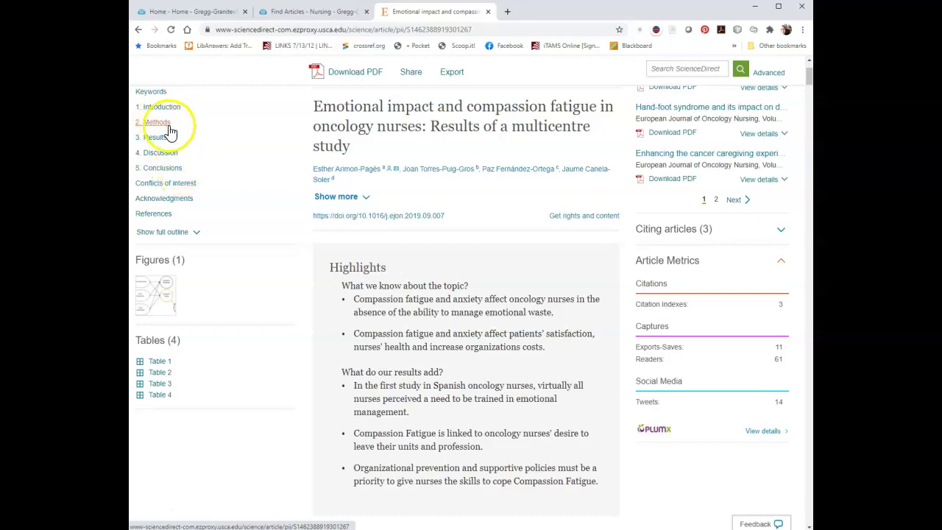
- Jump to the article's References section, look through the cited works and their access links, and return to the article's beginning
left_click(164, 215)
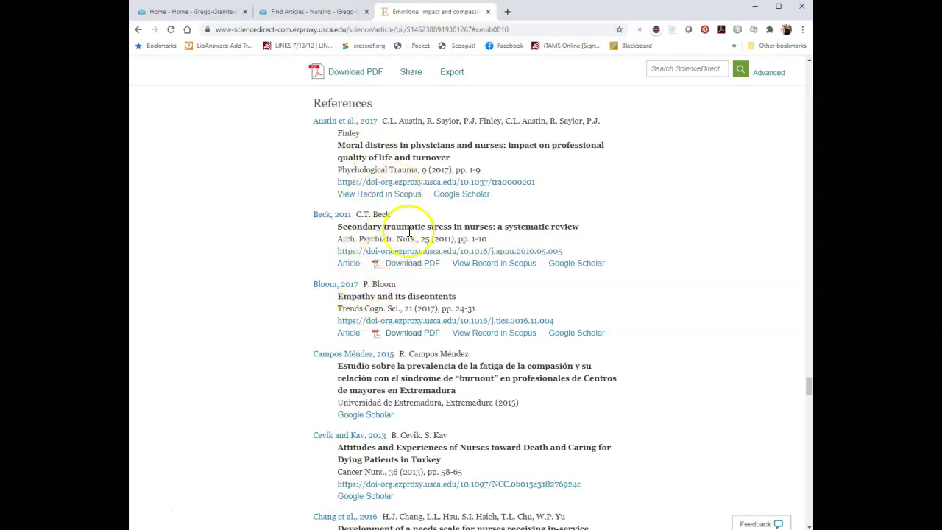
scroll(416, 286, "down", 2)
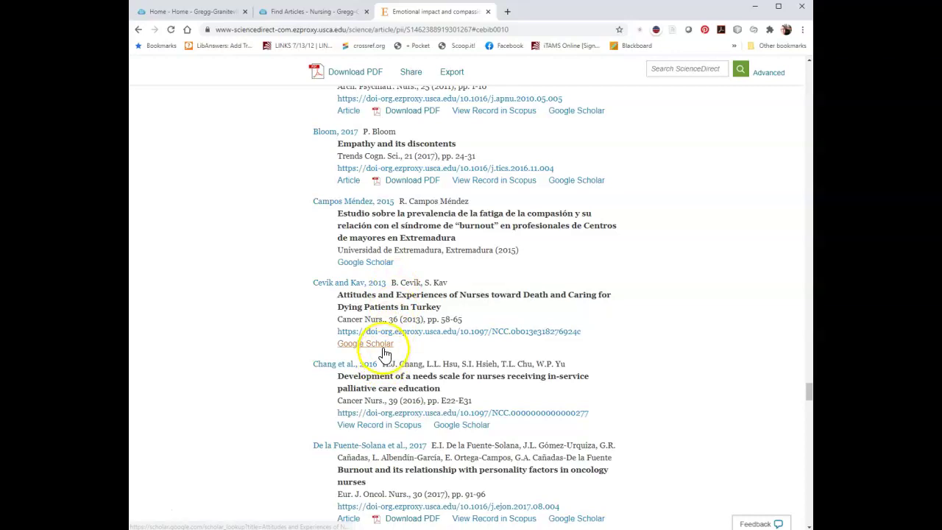
scroll(381, 349, "up", 1)
scroll(383, 347, "up", 1)
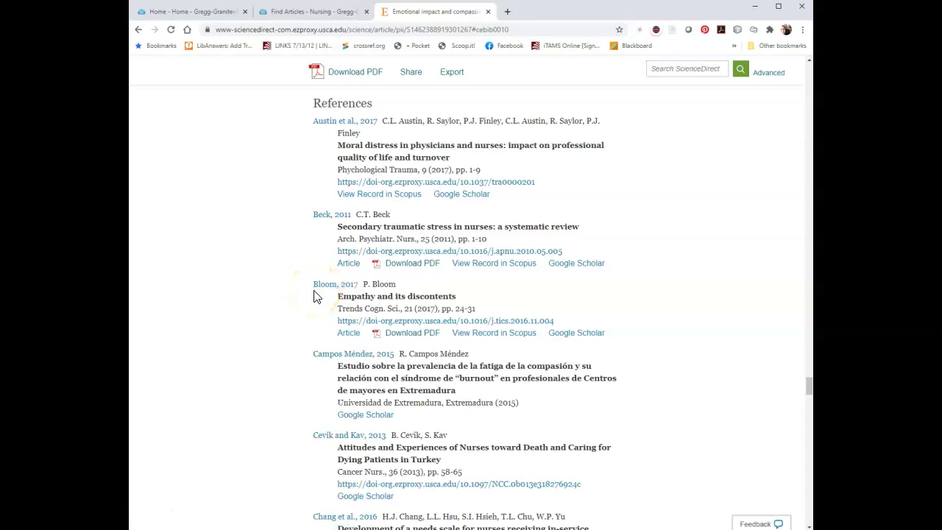
left_click(138, 29)
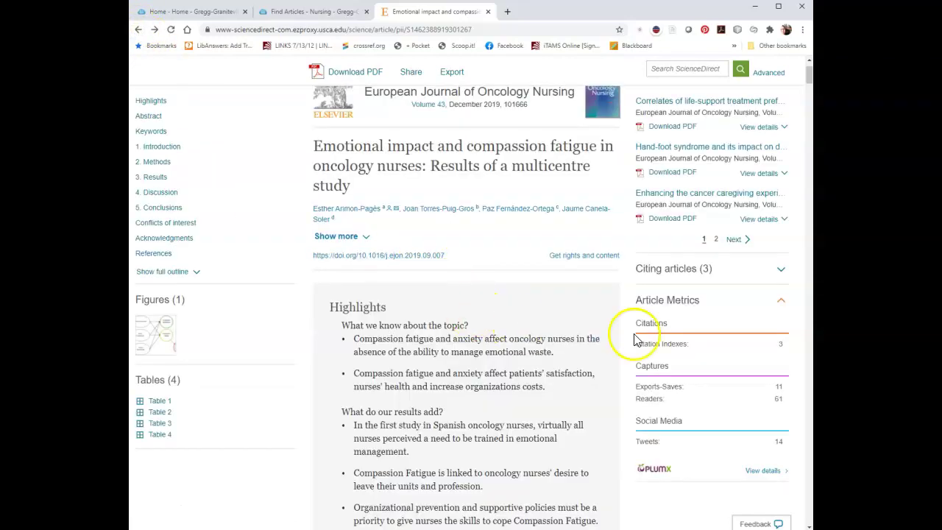
- Expand the article's list of citing articles to view them, and collapse it again
scroll(728, 161, "up", 1)
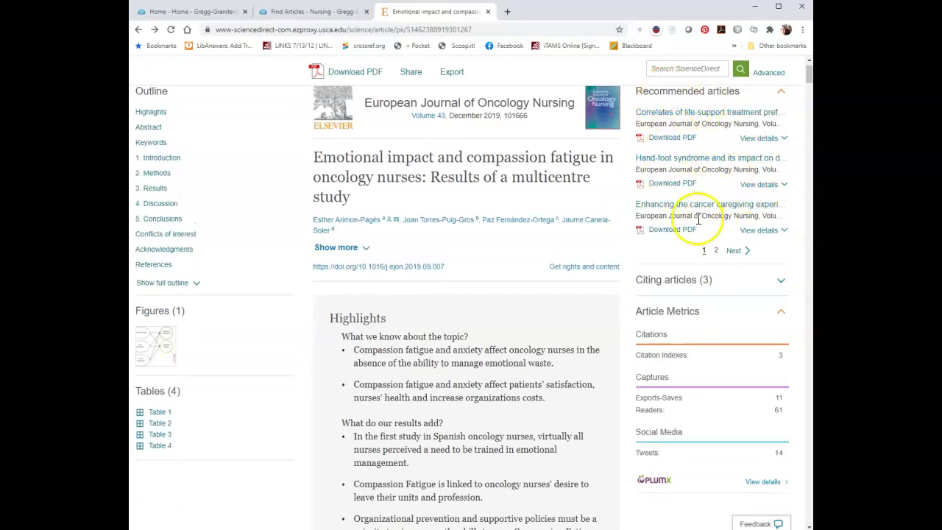
left_click(781, 281)
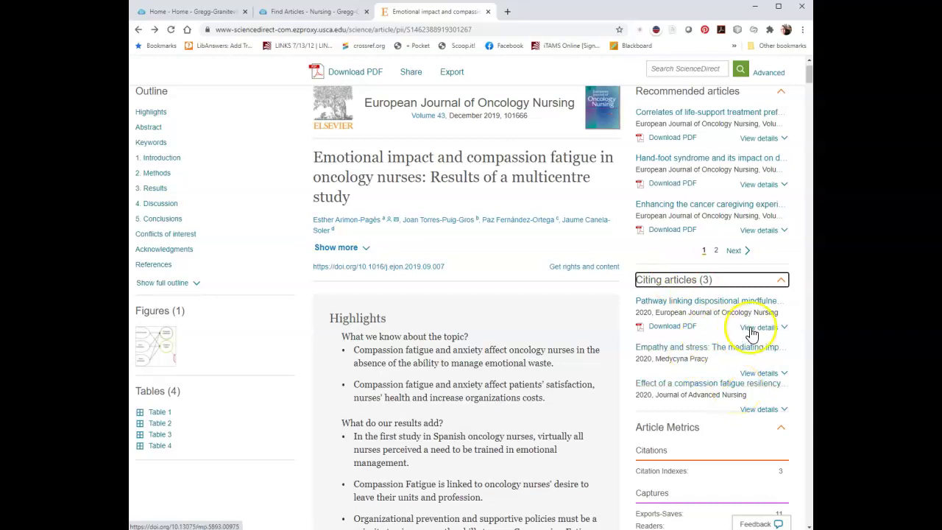
left_click(781, 280)
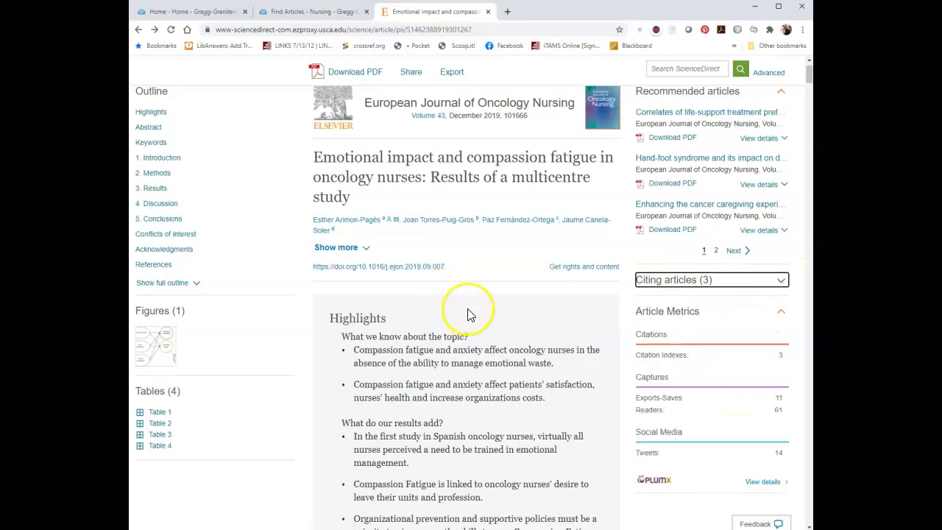
- Look over the article's Highlights section and go back to the ScienceDirect search results
scroll(466, 315, "down", 2)
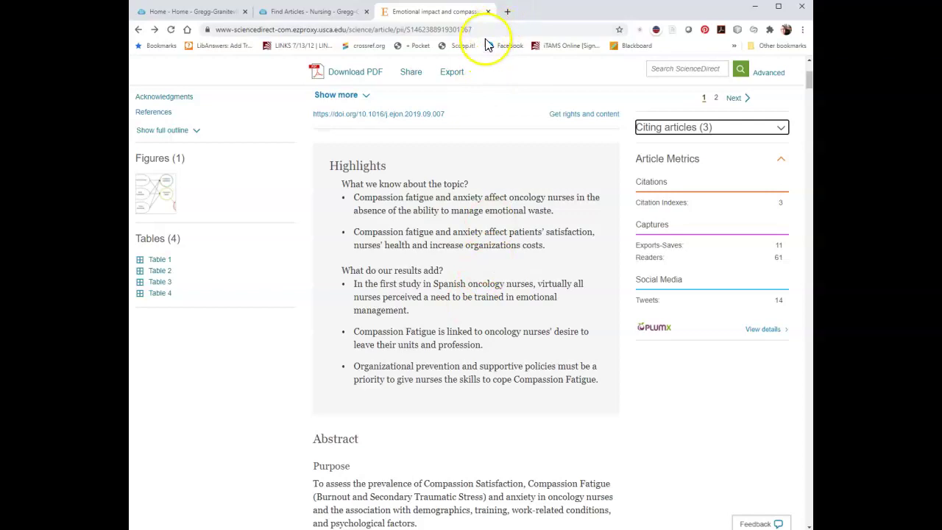
scroll(482, 147, "up", 3)
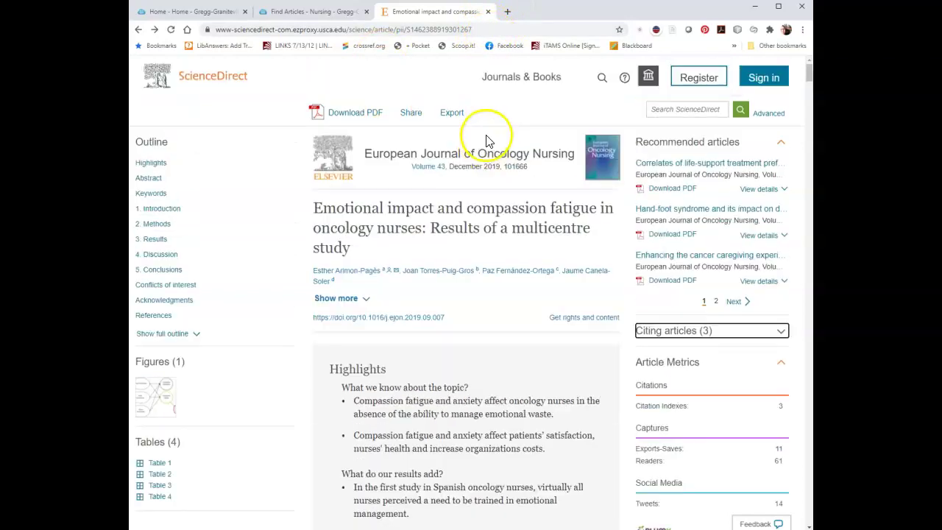
left_click(139, 30)
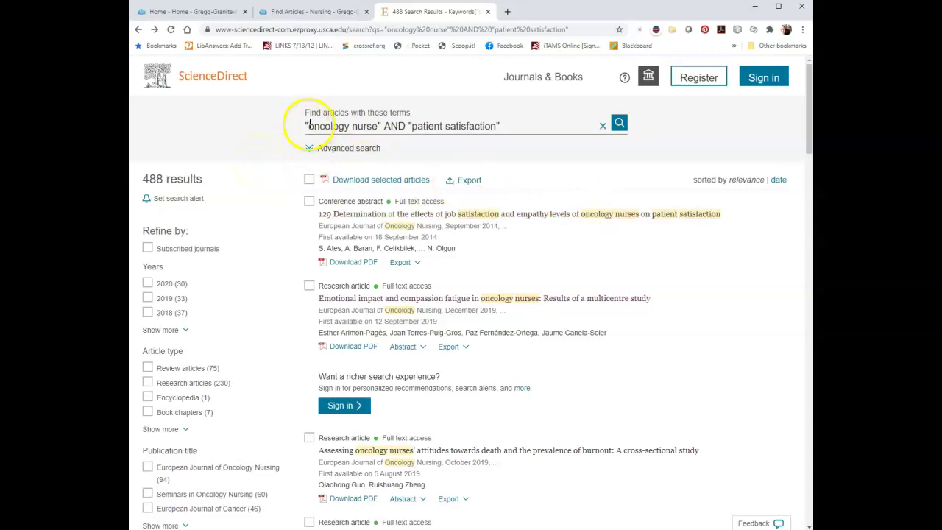
- Refine the ScienceDirect search by adding AND "patient education" to the existing terms and run it
left_click(428, 130)
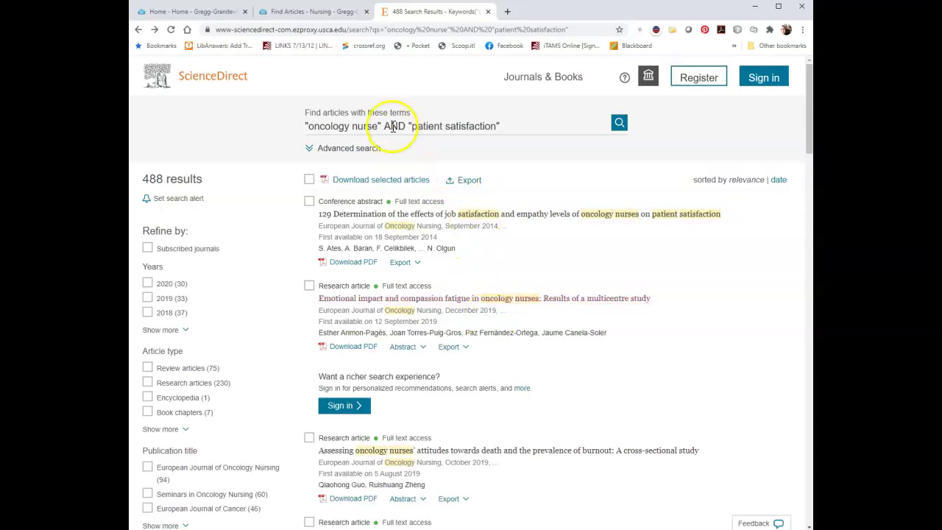
scroll(385, 221, "down", 2)
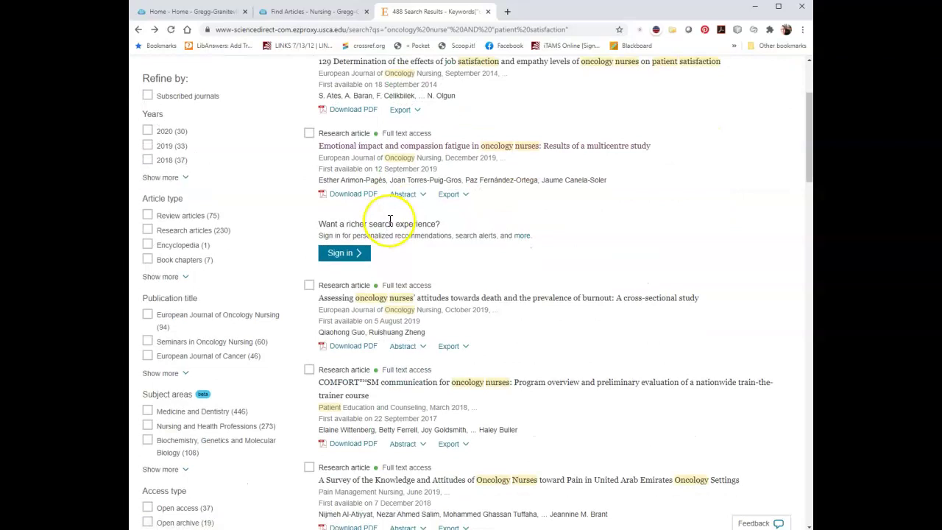
scroll(389, 221, "up", 2)
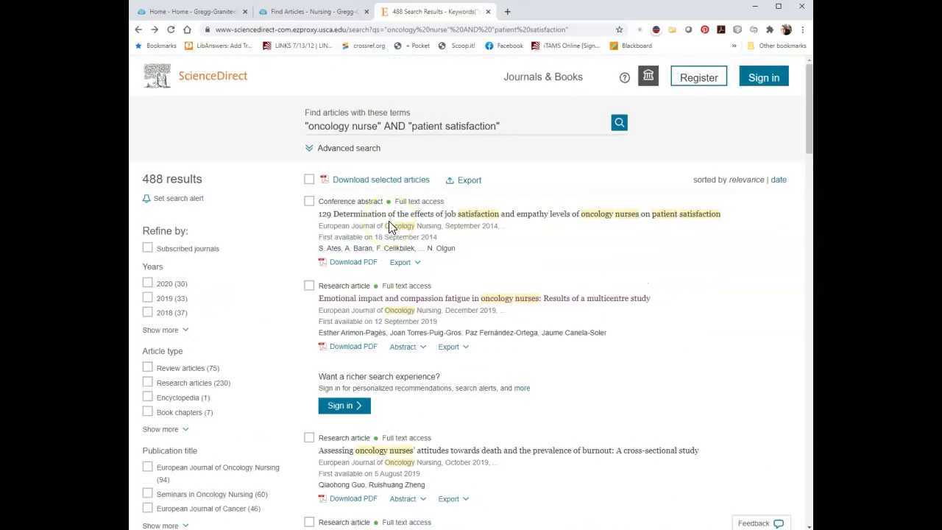
left_click(499, 121)
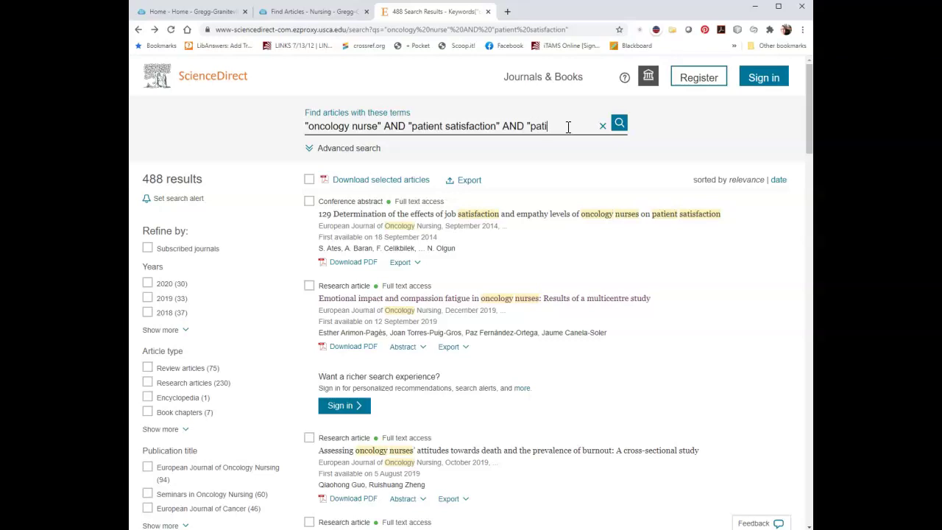
type("tisfaction\"")
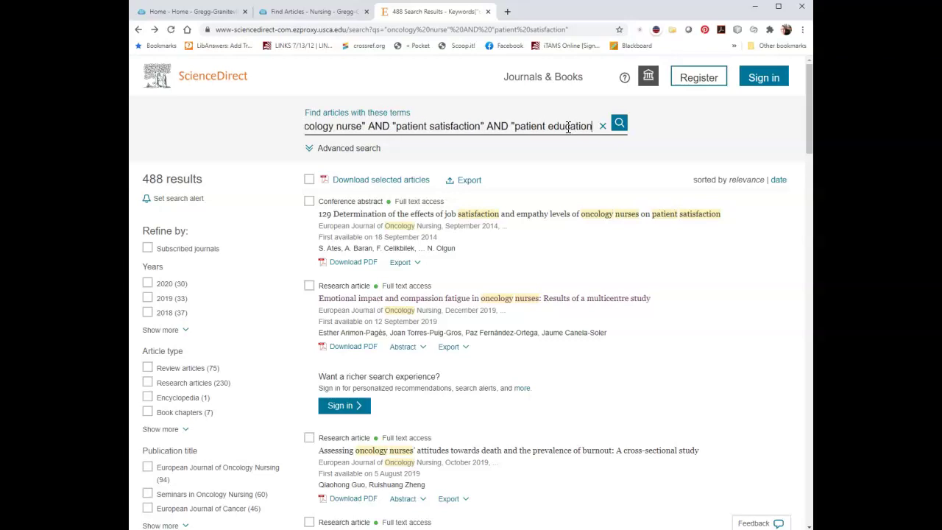
key("Return")
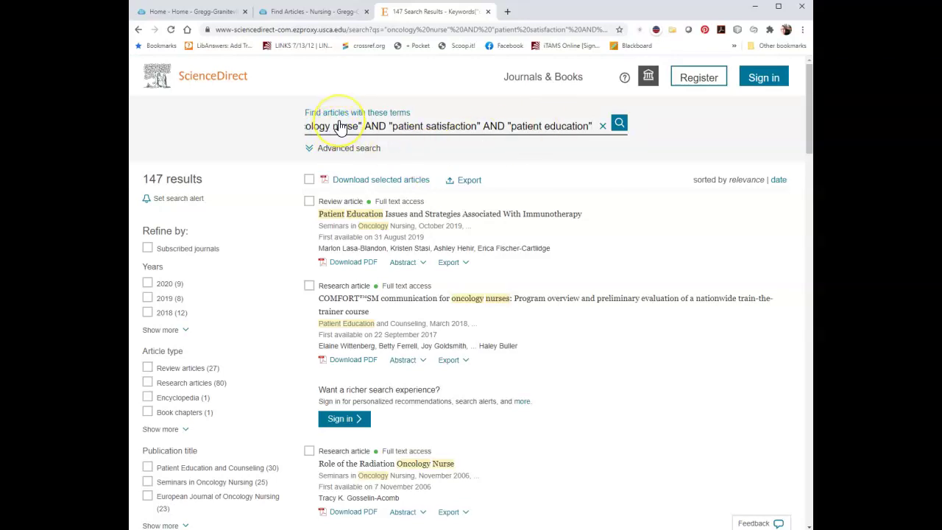
- Browse the refined results, open the article "Patient Education Issues and Strategies Associated With Immunotherapy" and view its abstract
scroll(455, 230, "down", 3)
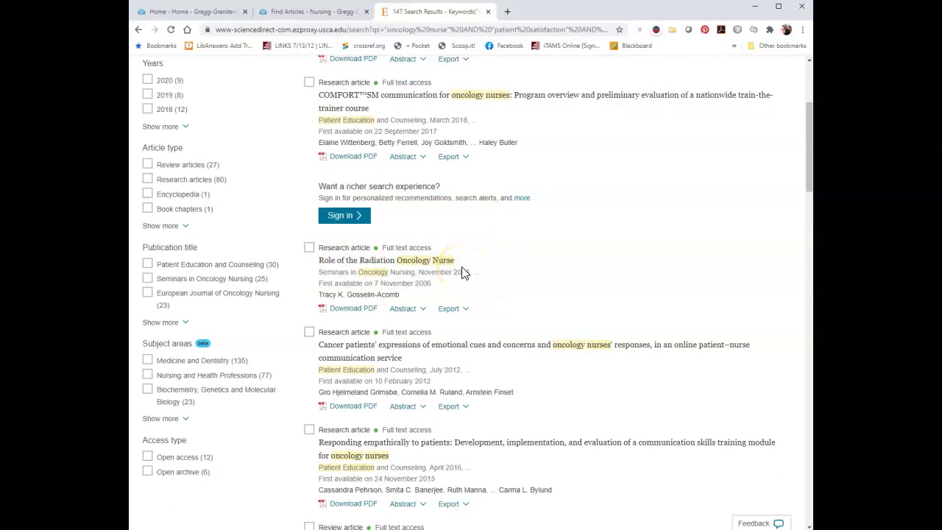
scroll(464, 270, "down", 2)
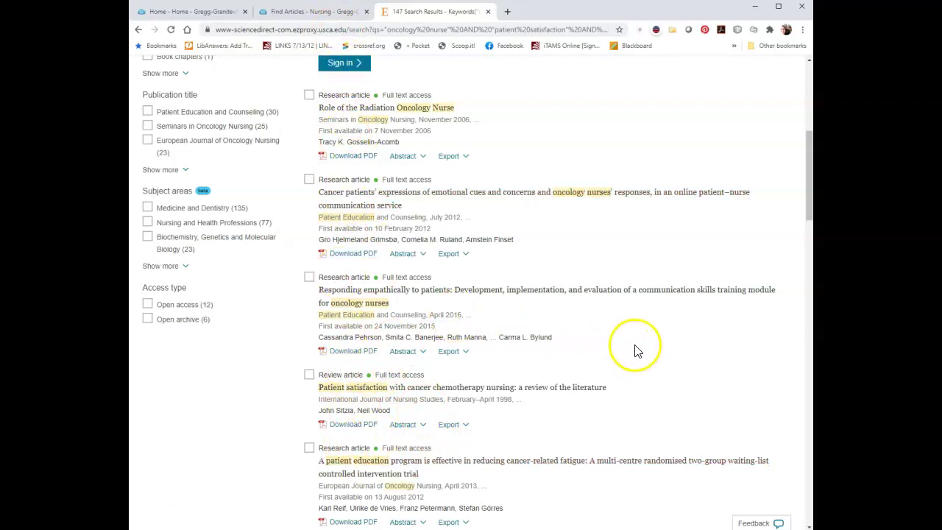
scroll(434, 122, "up", 5)
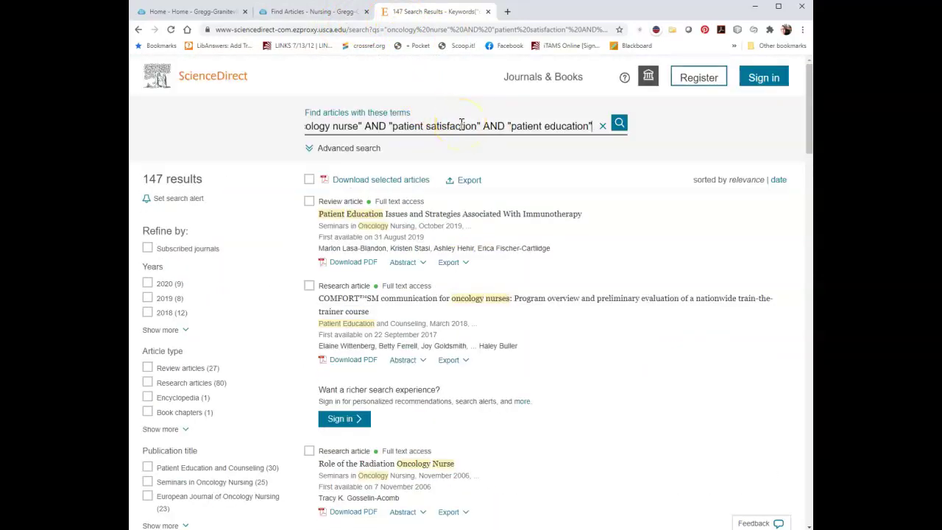
left_click(451, 219)
left_click(497, 217)
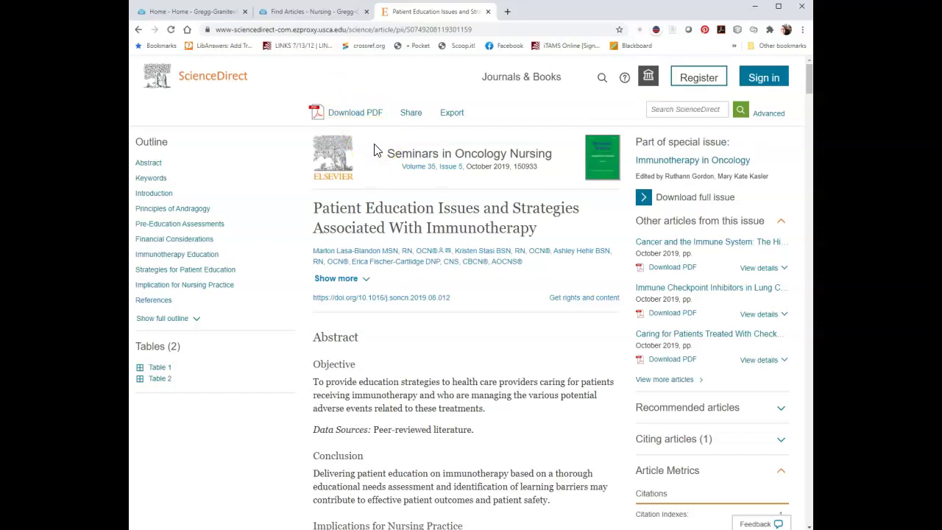
scroll(711, 290, "down", 2)
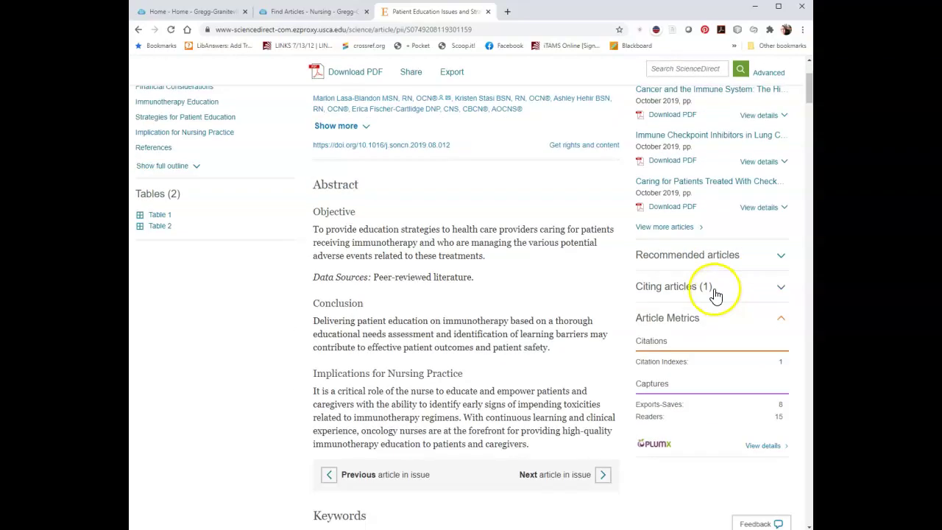
scroll(703, 287, "up", 2)
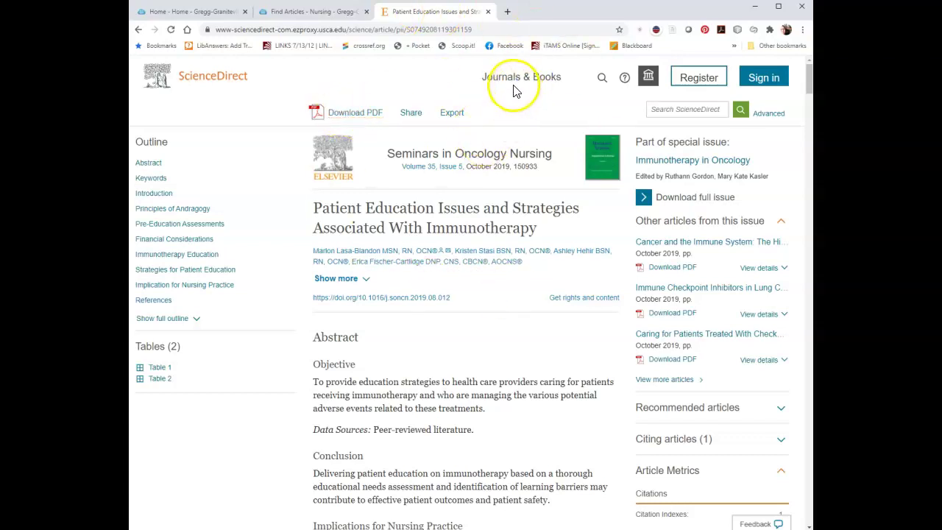
- Close the ScienceDirect article and open JSTOR's advanced search from the nursing guide's database list
left_click(489, 11)
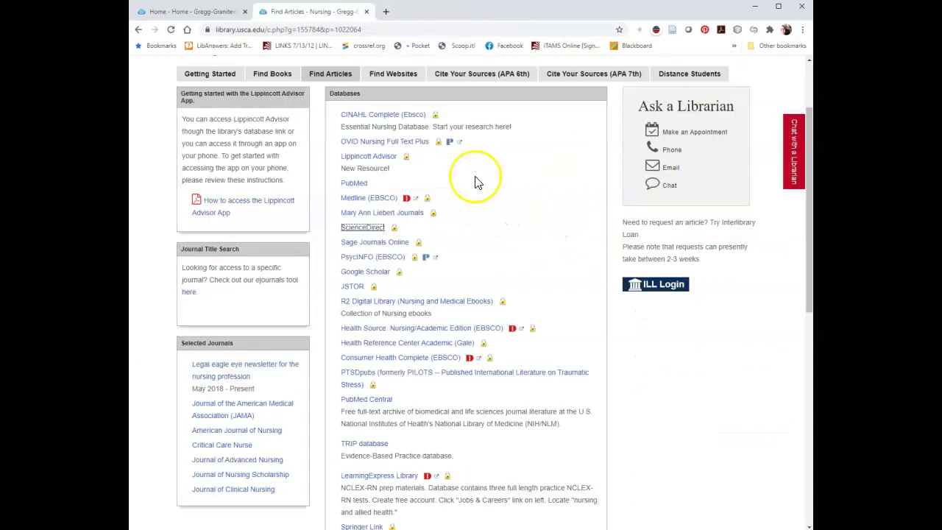
left_click(353, 286)
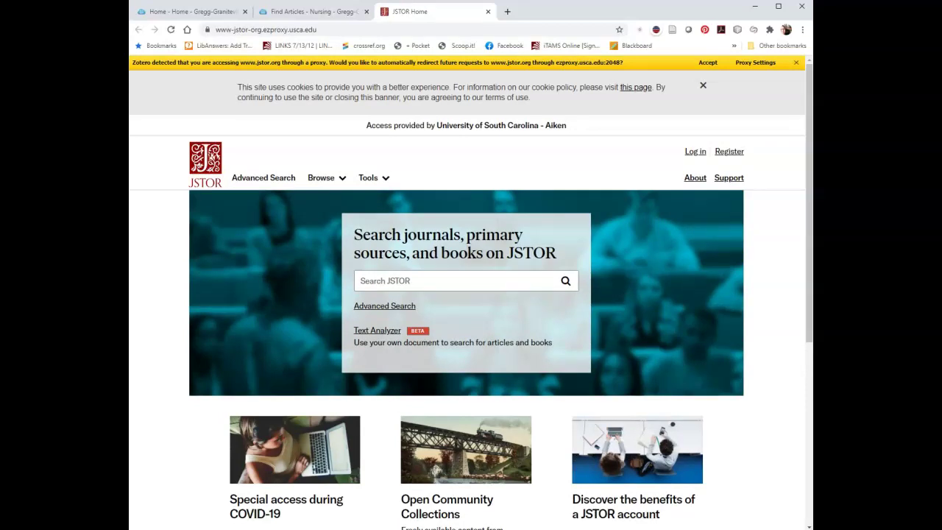
left_click(375, 306)
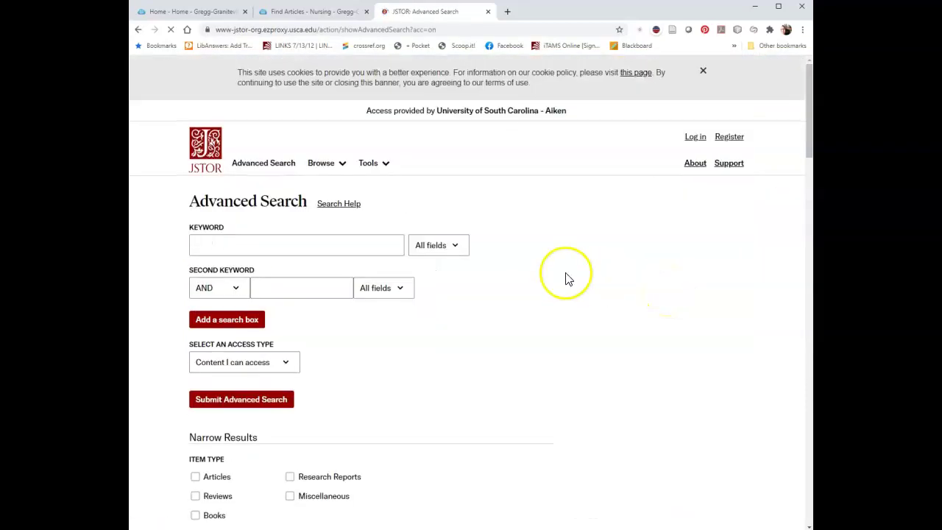
- Add two extra search boxes and enter "oncology nurse" as the first keyword and "patient satisfaction" as the second, joined with AND
left_click(230, 321)
left_click(235, 366)
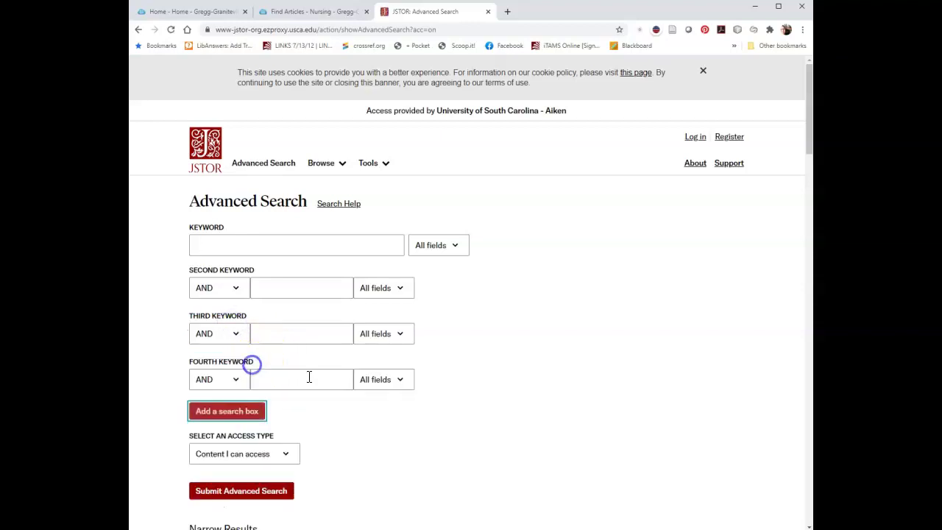
left_click(312, 244)
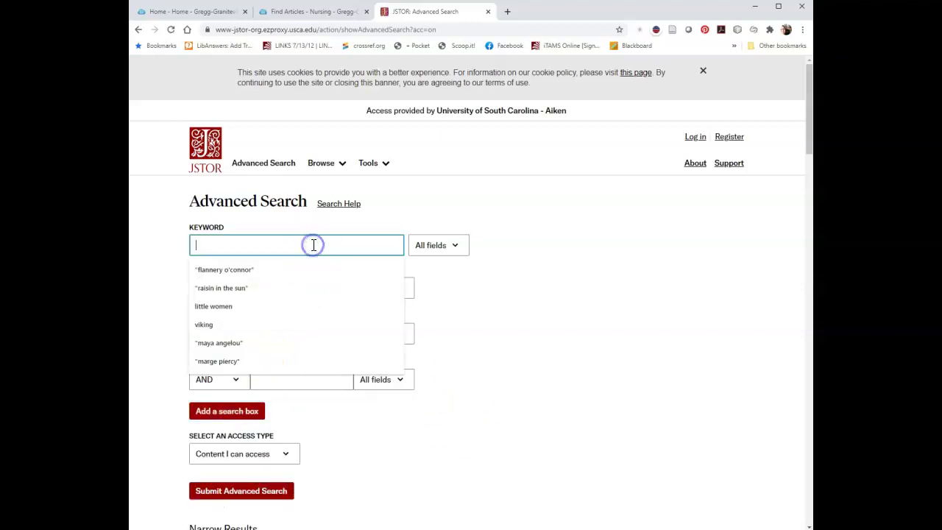
type("\"")
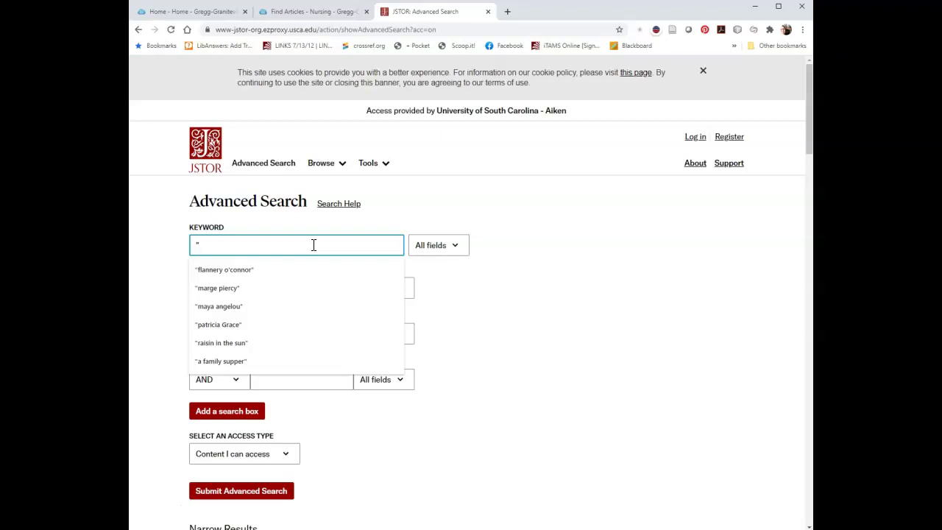
type("oncology nurse\"")
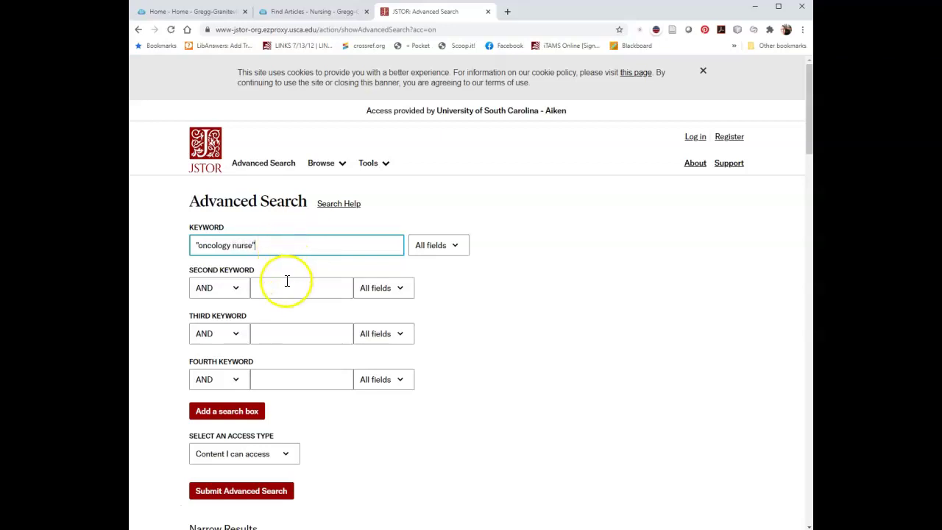
left_click(282, 287)
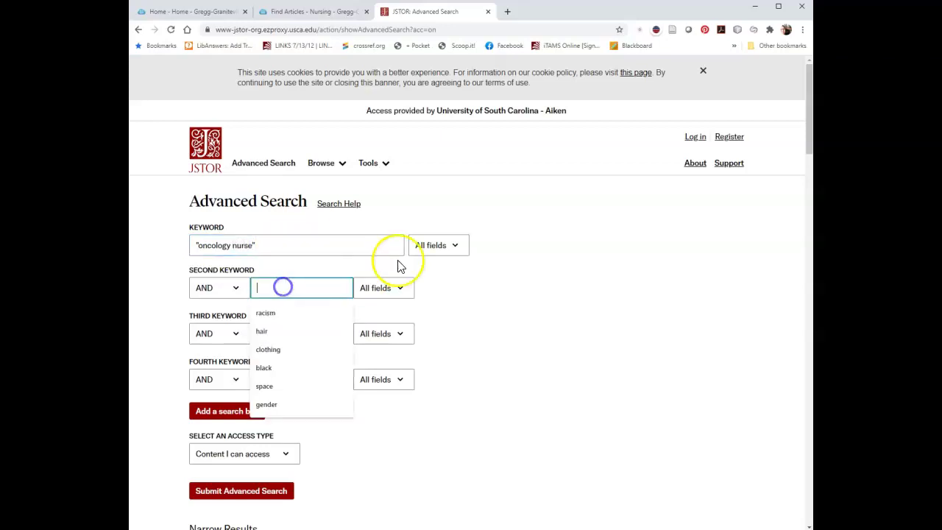
type("\"")
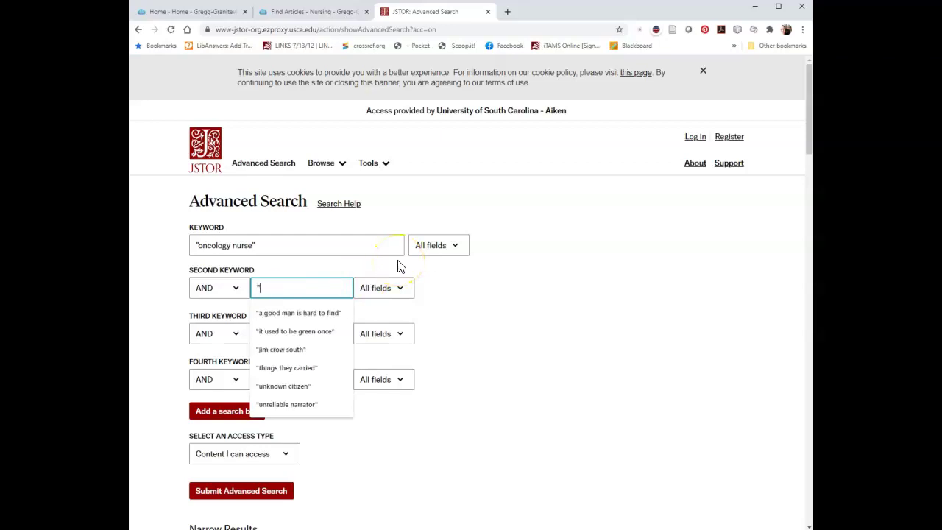
type("patient satisfaction\"")
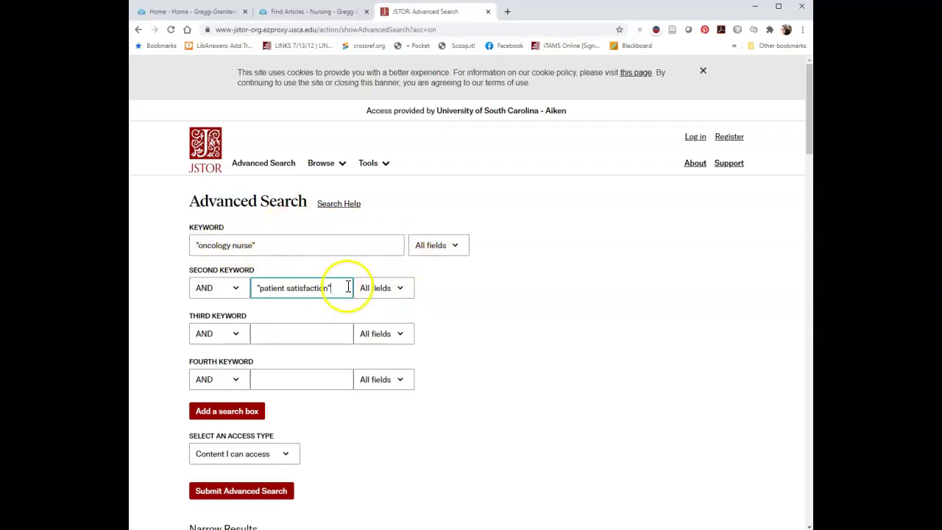
- Limit the JSTOR advanced search to the Articles item type and English language, and submit it
scroll(354, 281, "down", 1)
scroll(397, 295, "down", 2)
scroll(515, 227, "down", 2)
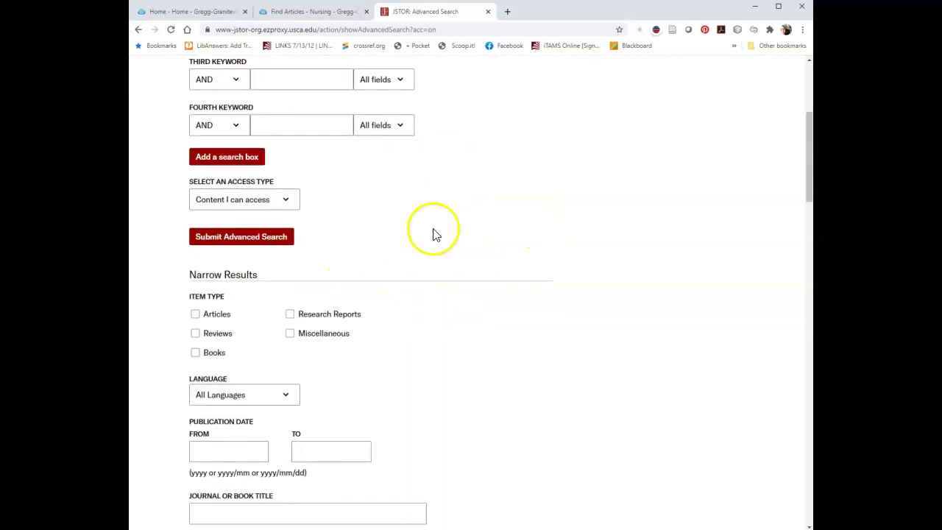
left_click(196, 315)
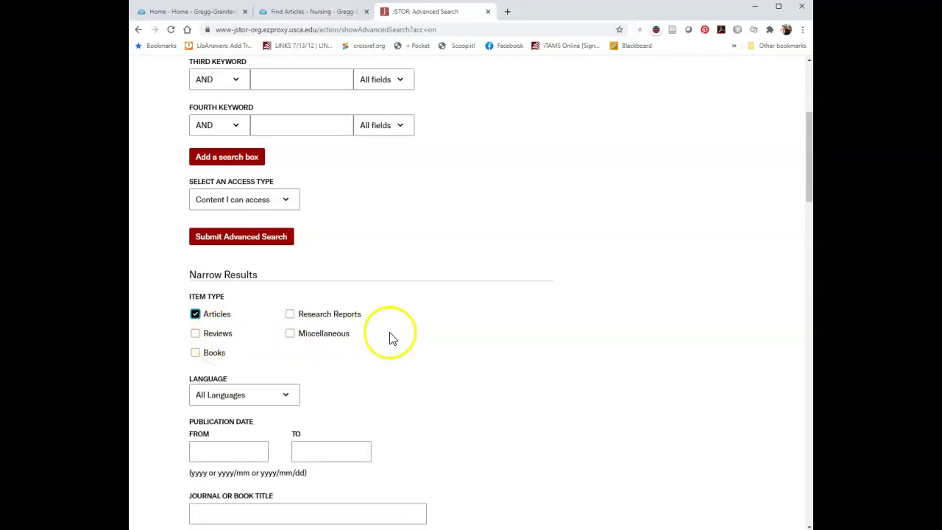
scroll(324, 294, "down", 2)
left_click(257, 247)
left_click(249, 269)
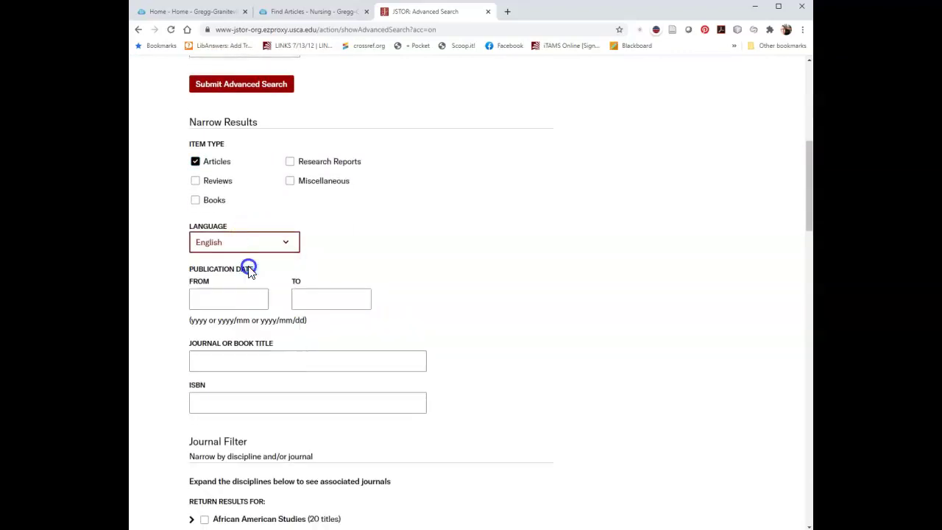
scroll(569, 282, "up", 1)
scroll(572, 282, "up", 5)
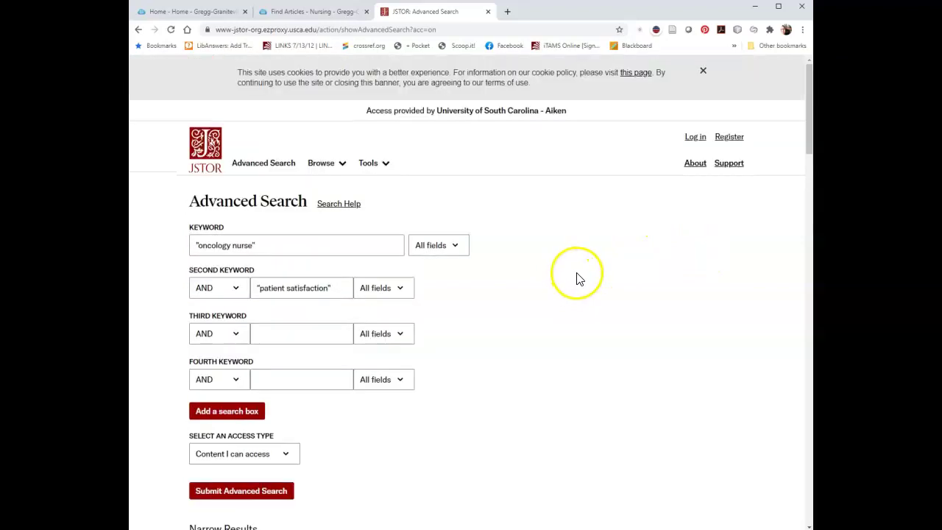
scroll(496, 270, "down", 1)
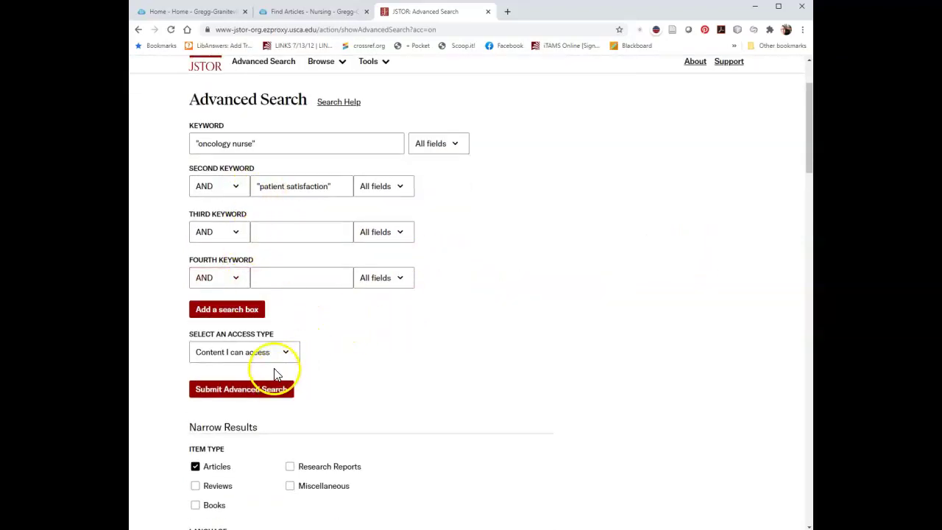
left_click(238, 390)
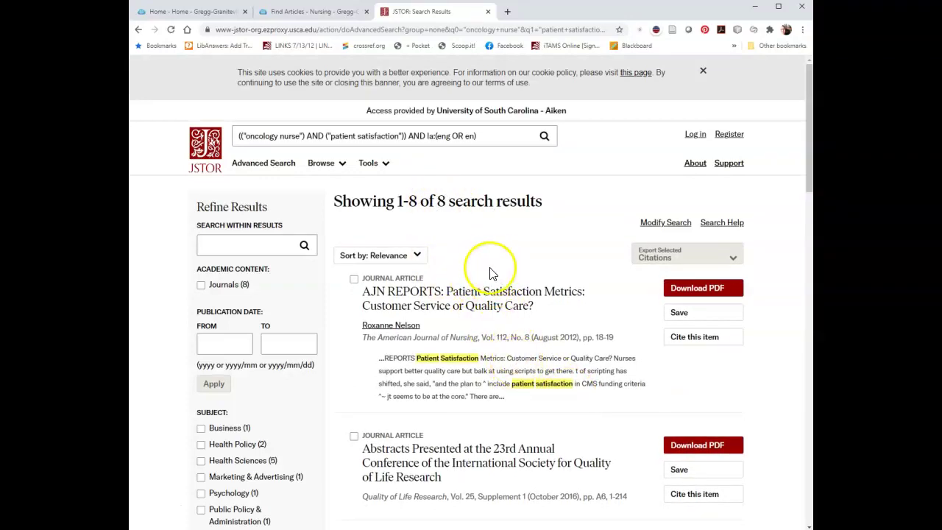
- Review the JSTOR results for "oncology nurse" AND "patient satisfaction", including the subject and access type filters
scroll(473, 171, "down", 1)
scroll(473, 172, "down", 2)
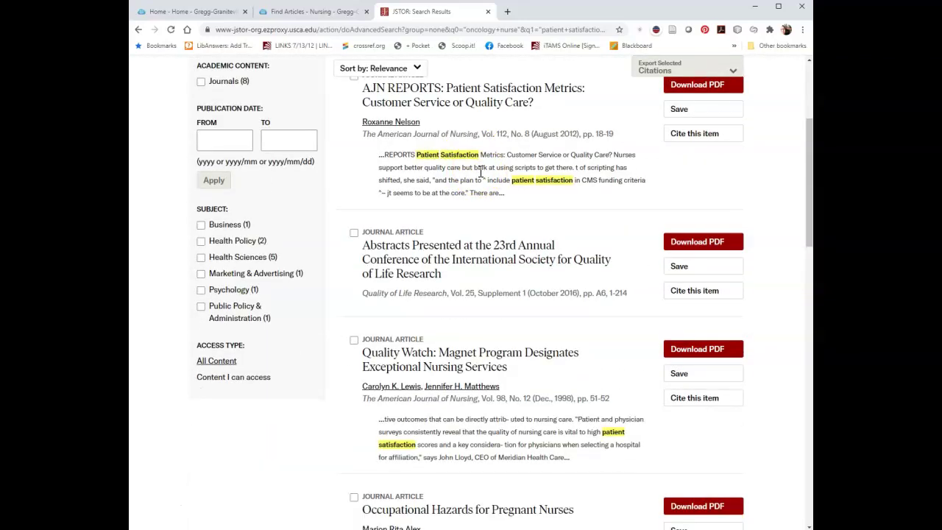
scroll(481, 172, "up", 3)
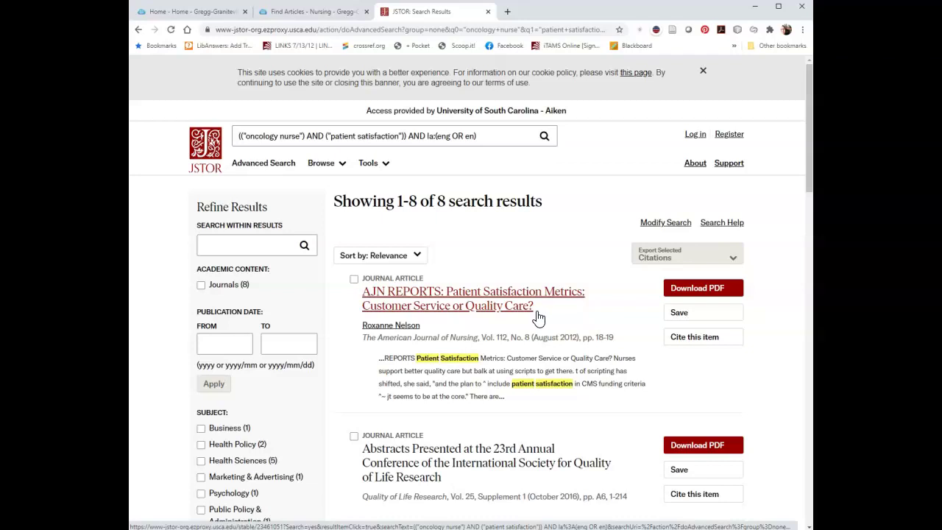
scroll(538, 317, "down", 3)
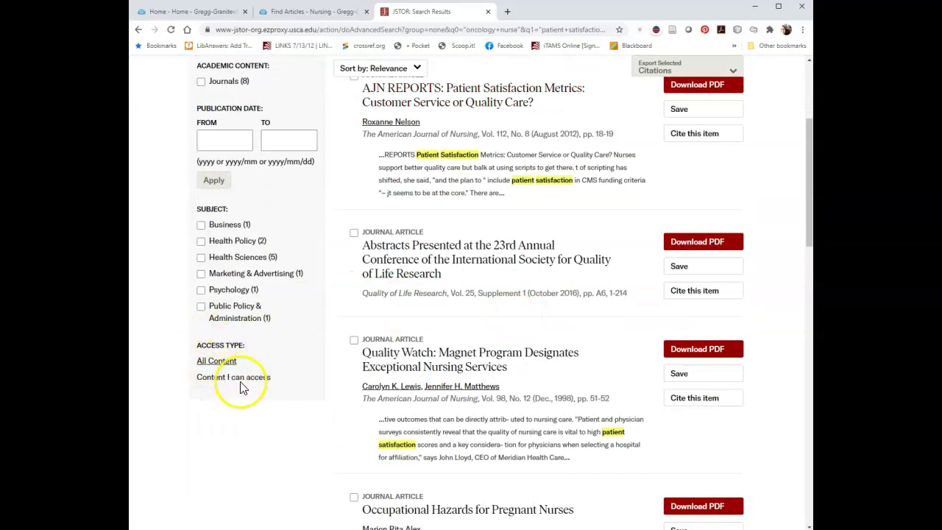
scroll(491, 416, "up", 3)
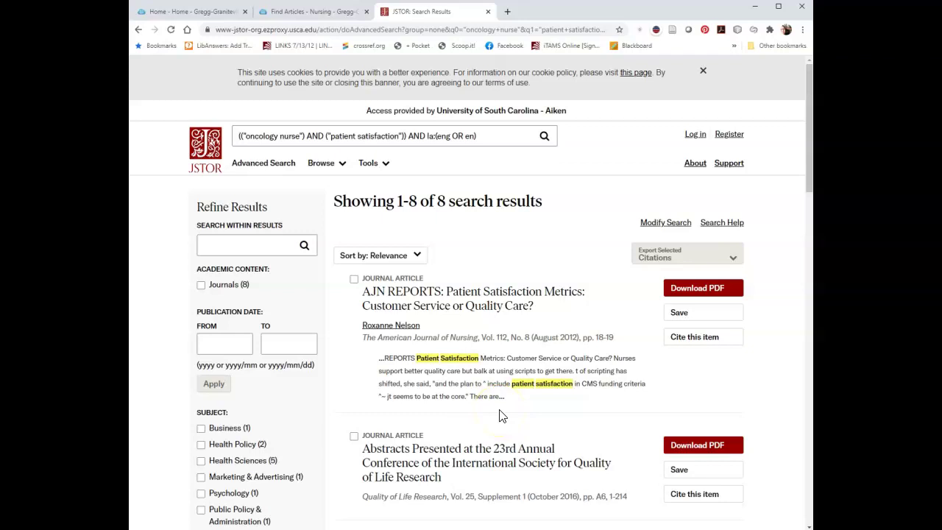
scroll(499, 416, "down", 1)
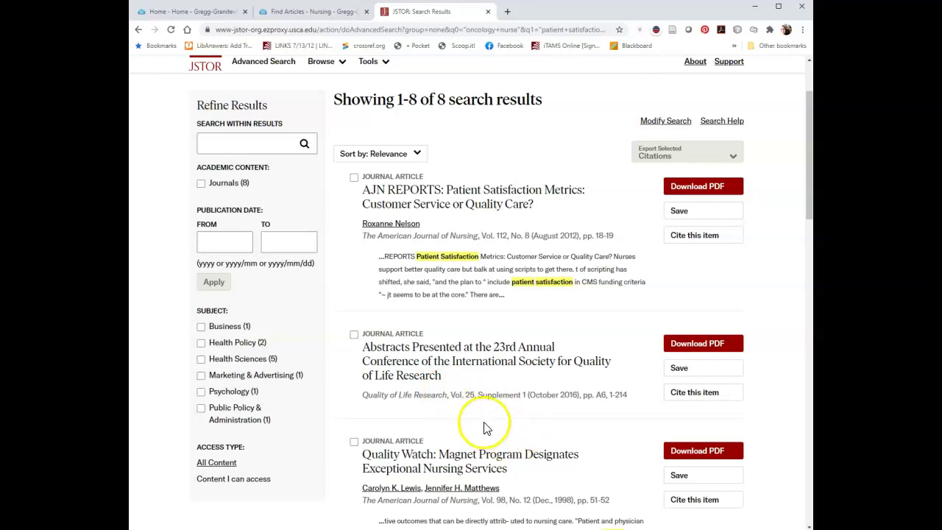
scroll(484, 423, "up", 1)
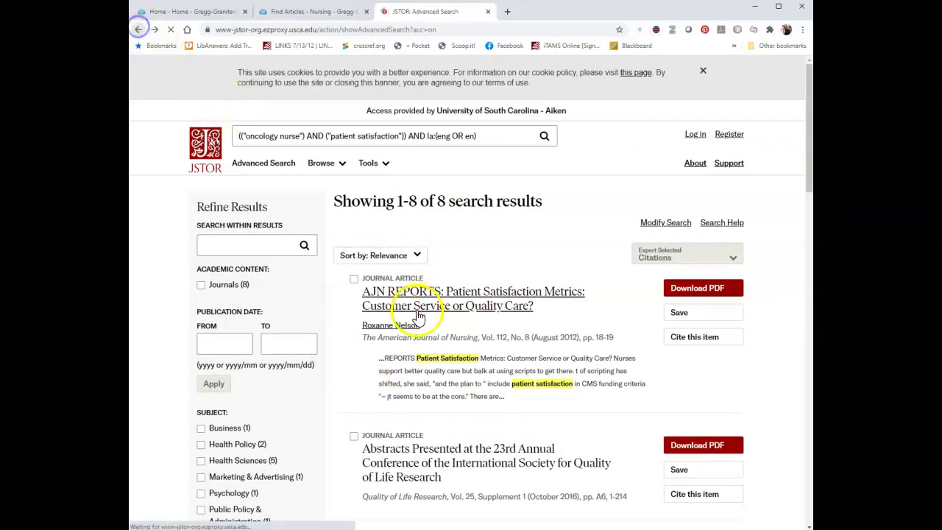
- Return to JSTOR's advanced search form and enter "oncology nurse" in quotation marks as the only keyword
key("alt+Left")
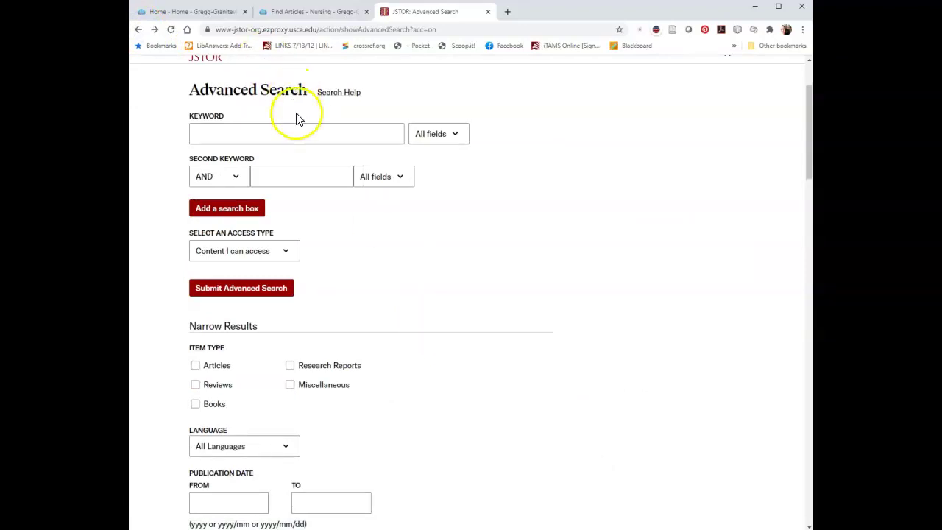
left_click(280, 135)
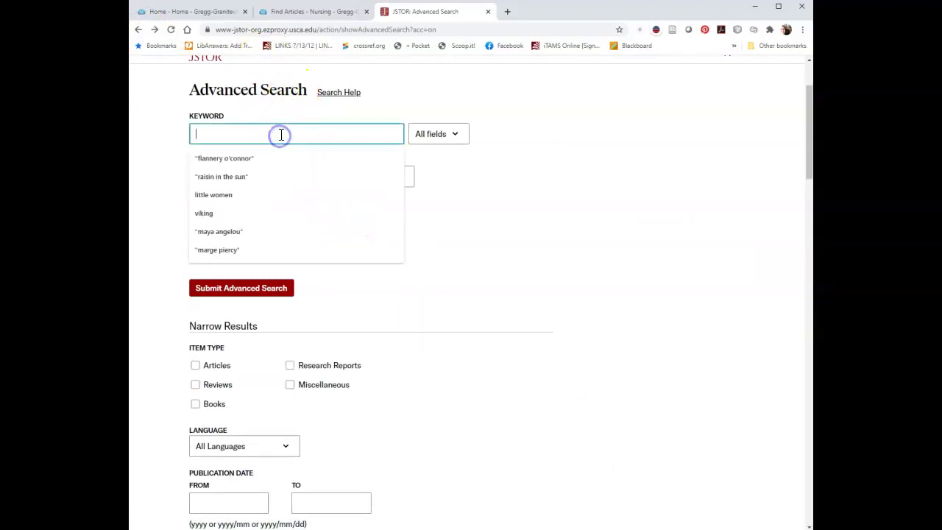
type("on")
type("\"on")
key("BackSpace")
key("BackSpace")
type("onco")
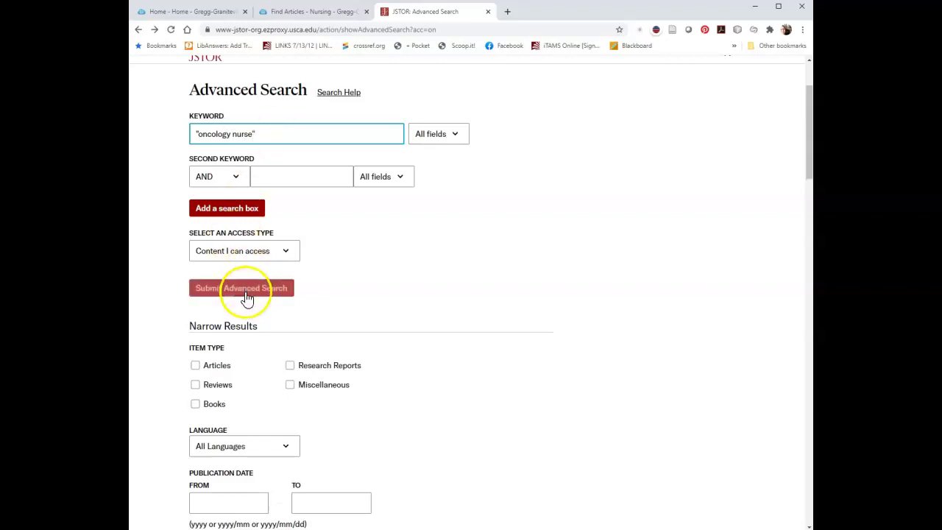
- Restrict the "oncology nurse" search to articles in English and run it
left_click(195, 365)
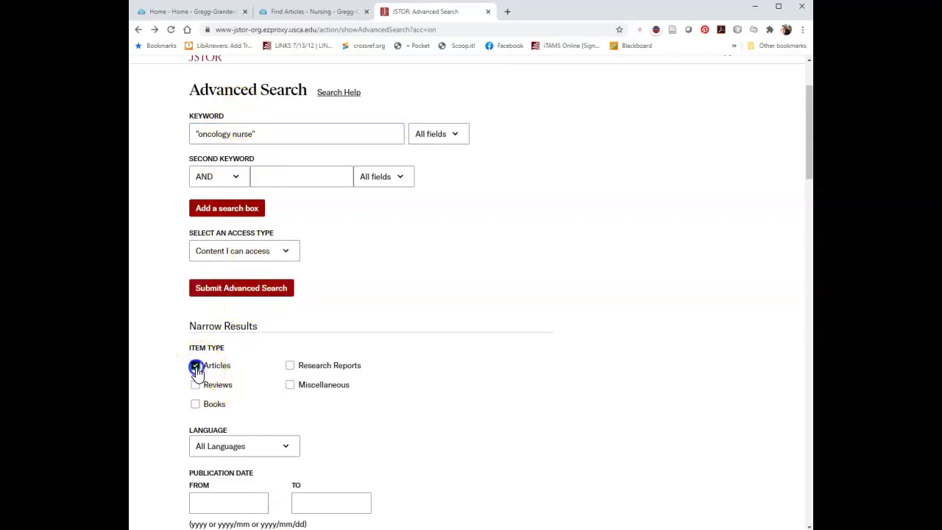
left_click(250, 446)
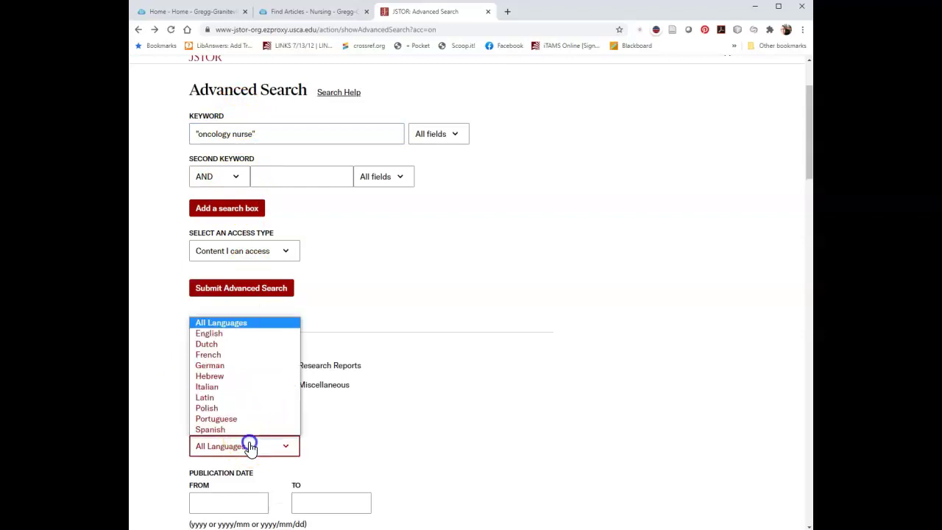
left_click(240, 334)
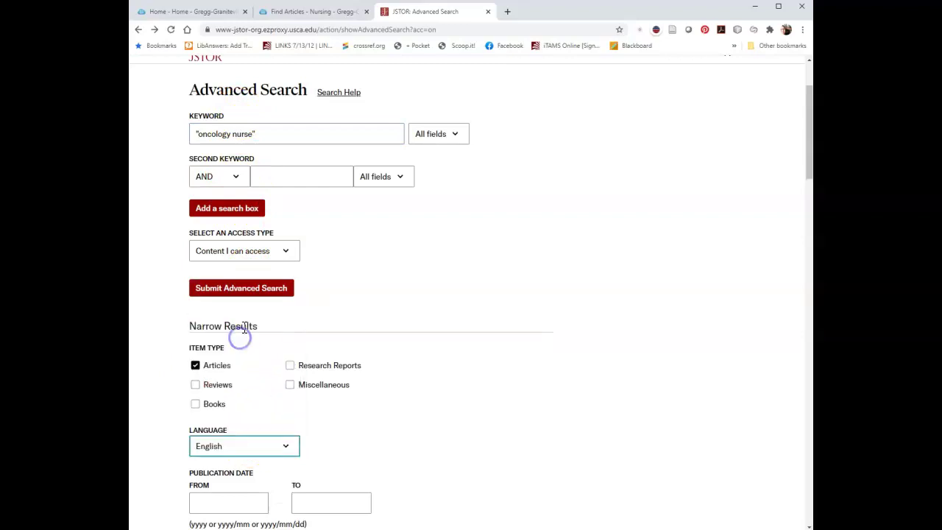
left_click(239, 291)
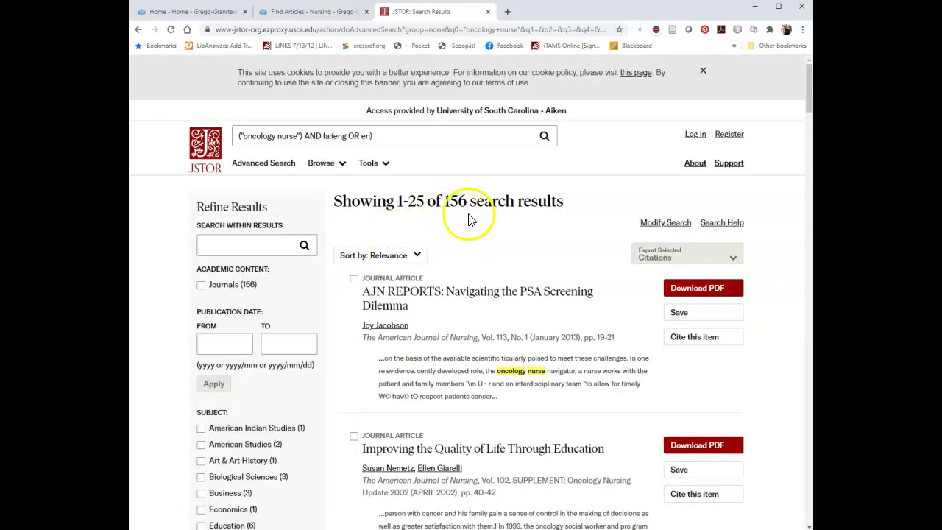
- Dismiss the cookie notice, reopen the "oncology nurse" search for modification and resubmit it with the same criteria
left_click(703, 72)
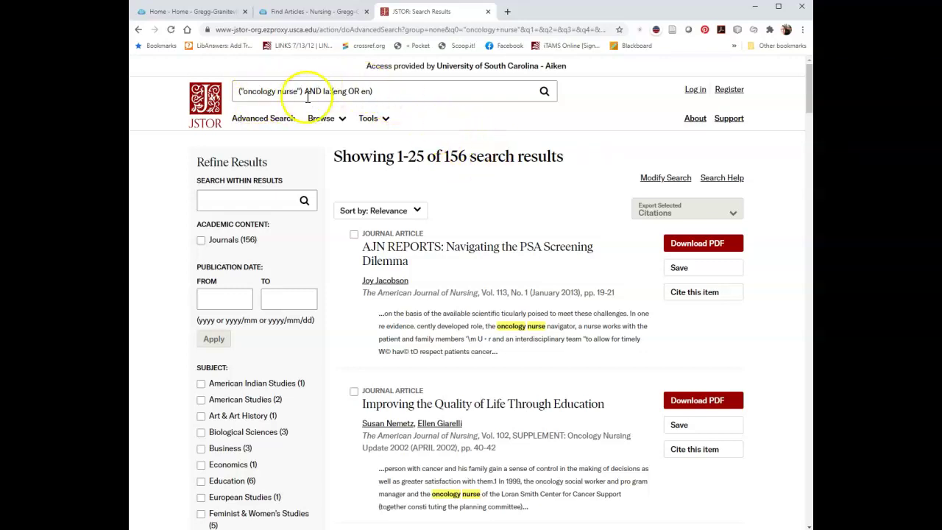
left_click(662, 180)
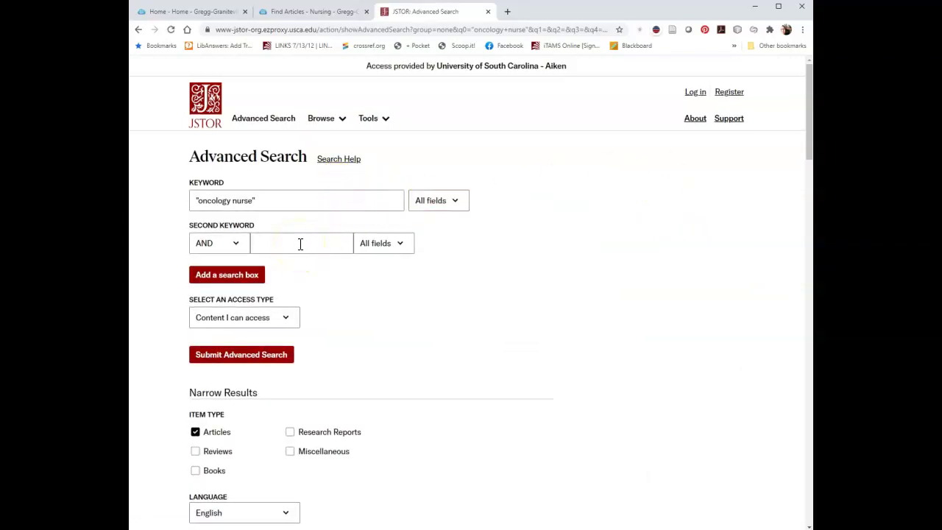
left_click(228, 354)
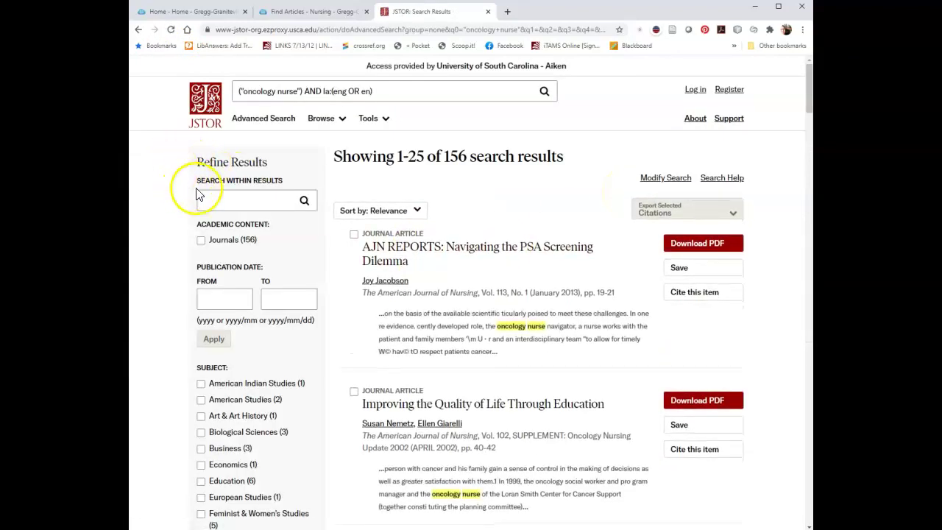
- Search within the "oncology nurse" results for the exact phrase "patient education"
left_click(287, 197)
type("\"")
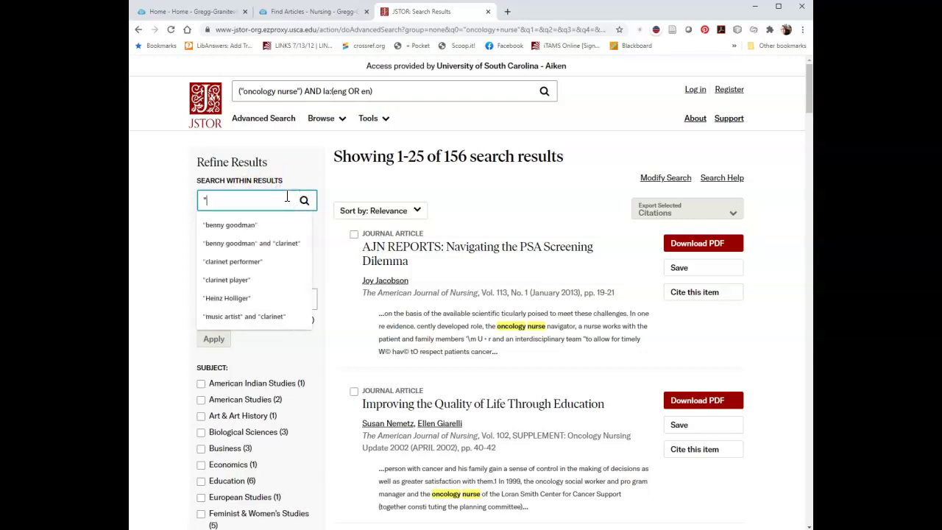
type("patient education\"")
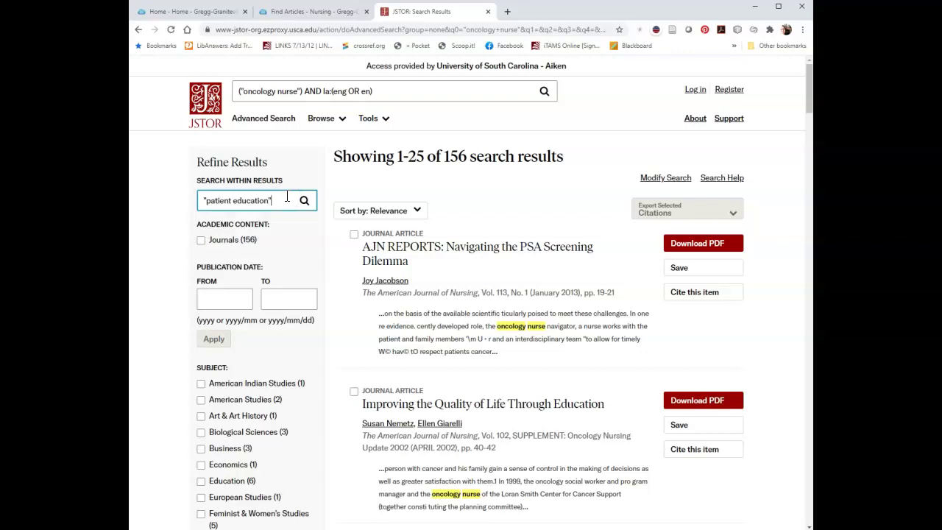
key("Return")
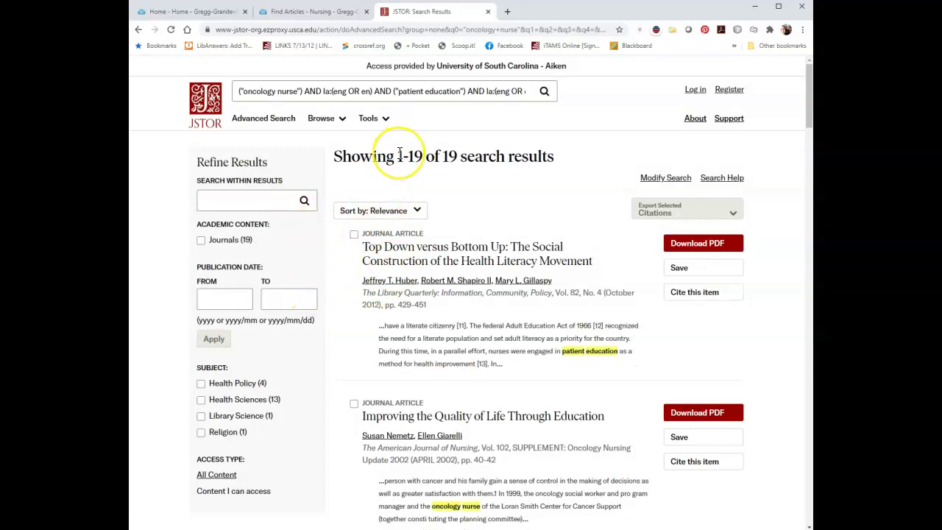
- Browse the narrowed results and open the article "Communicating patient-reported outcome scores using graphic formats: results from a mixed-methods evaluation"
left_click(385, 122)
left_click(537, 159)
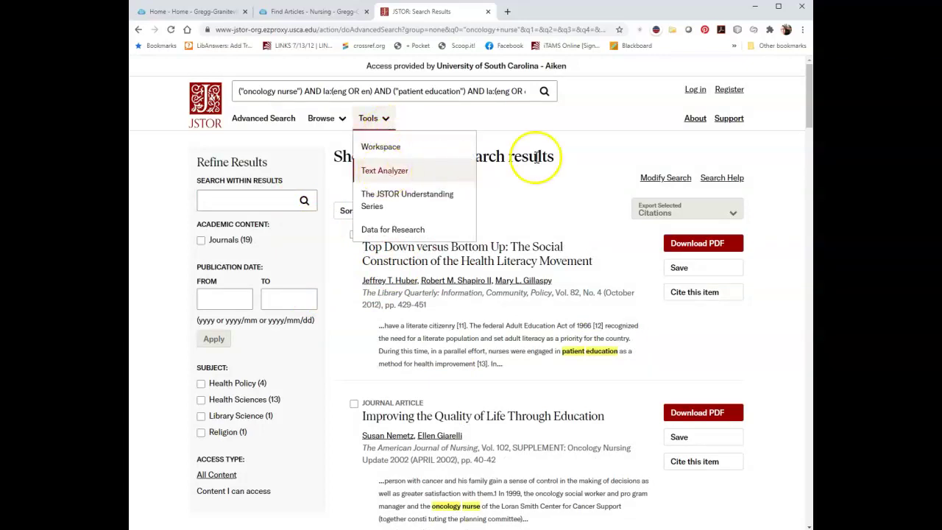
scroll(492, 211, "down", 2)
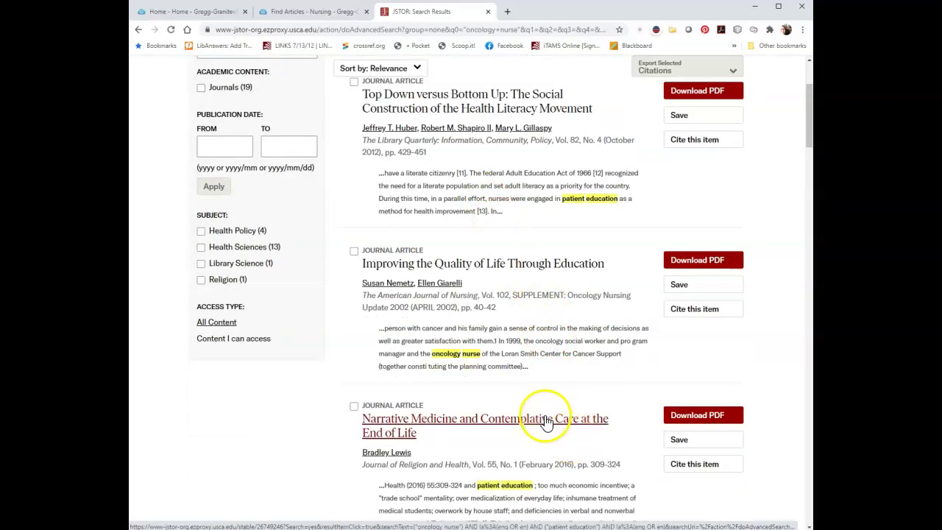
scroll(545, 421, "up", 1)
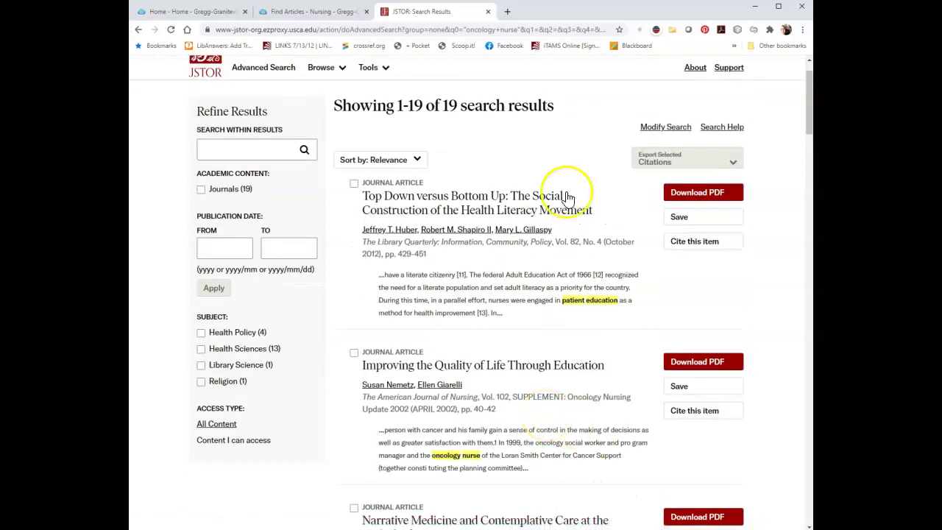
scroll(534, 253, "down", 2)
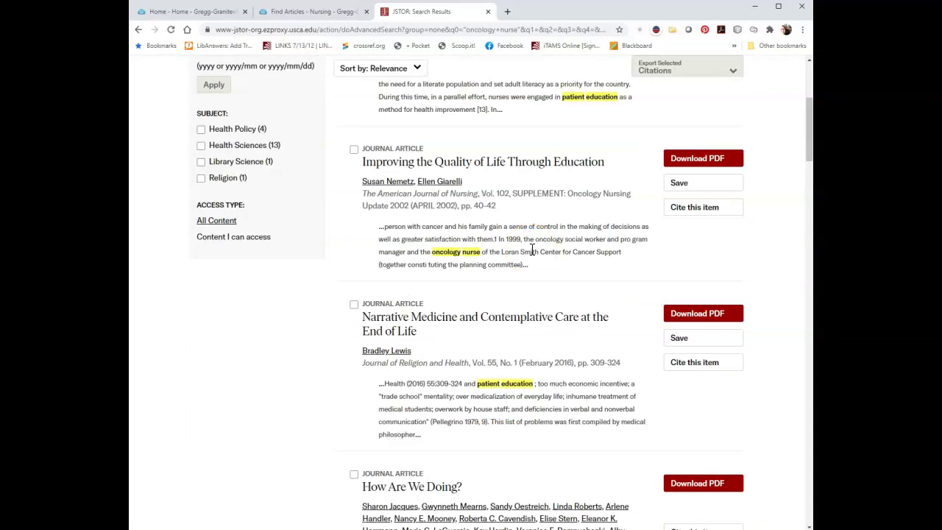
scroll(532, 251, "down", 3)
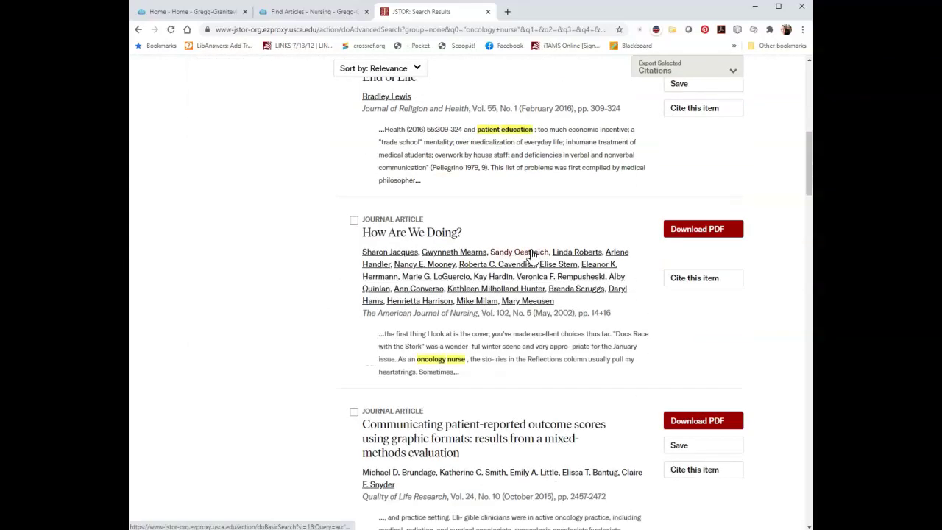
scroll(532, 255, "down", 2)
left_click(529, 278)
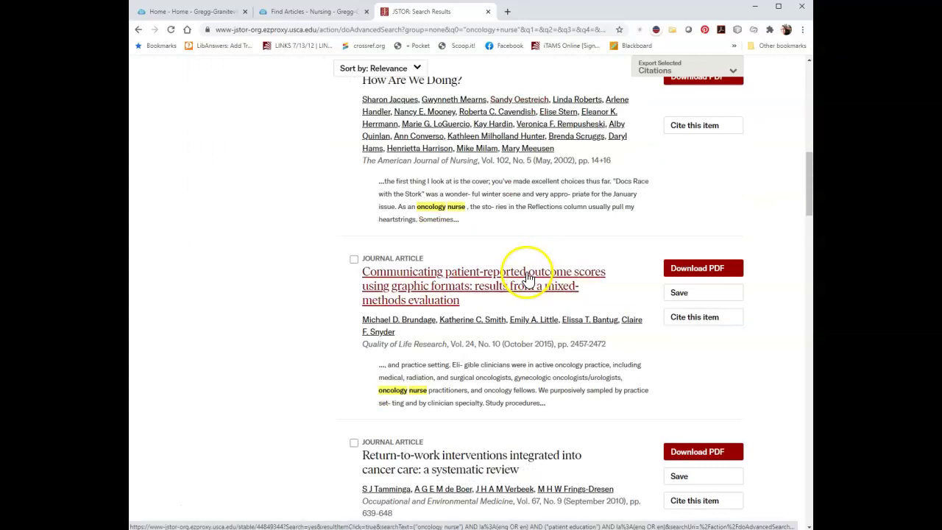
left_click(528, 278)
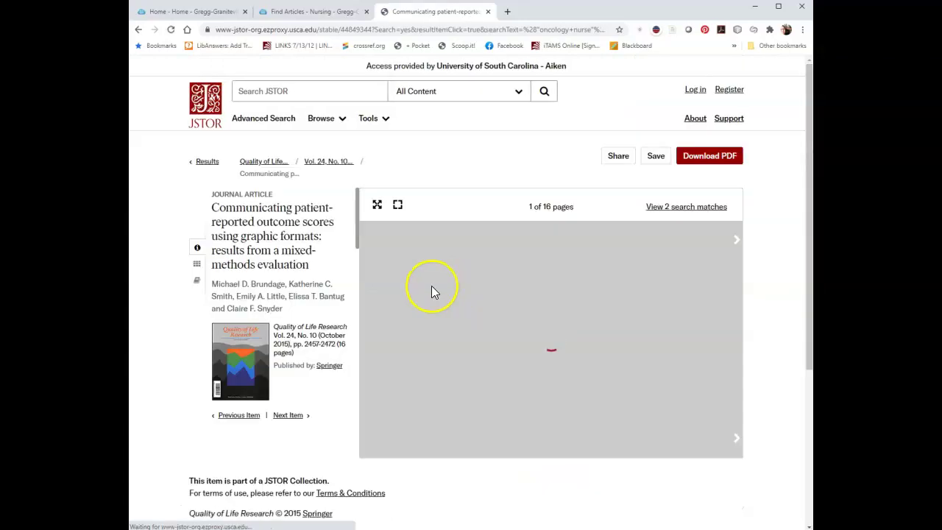
- View the article's first page and abstract, and request its PDF download
scroll(438, 303, "down", 2)
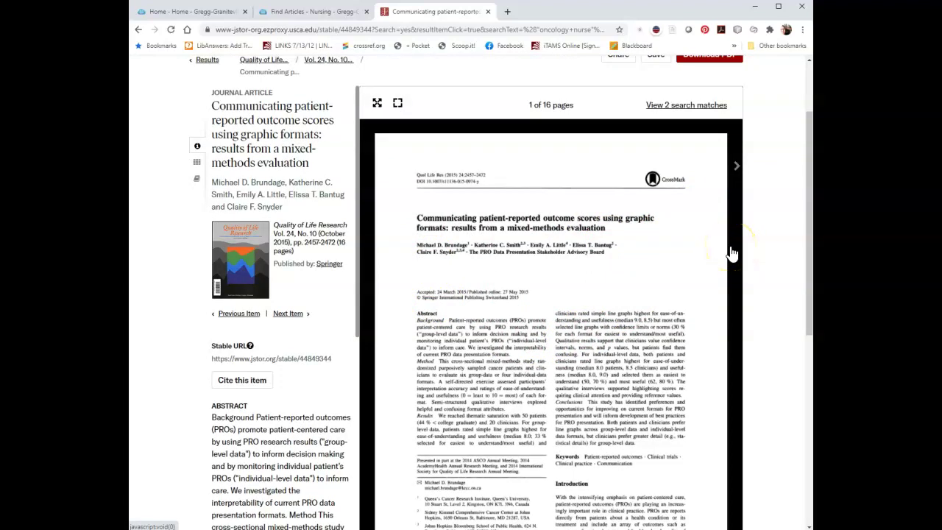
scroll(654, 276, "up", 2)
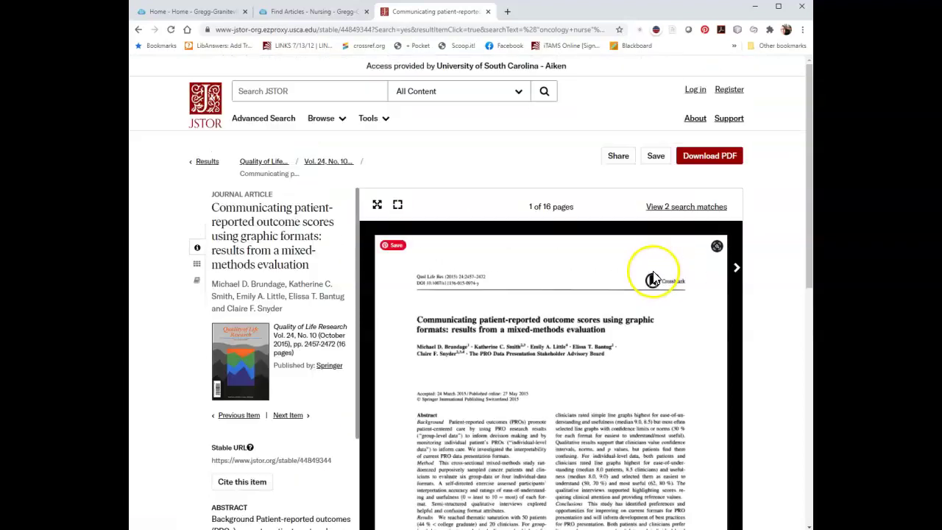
left_click(708, 156)
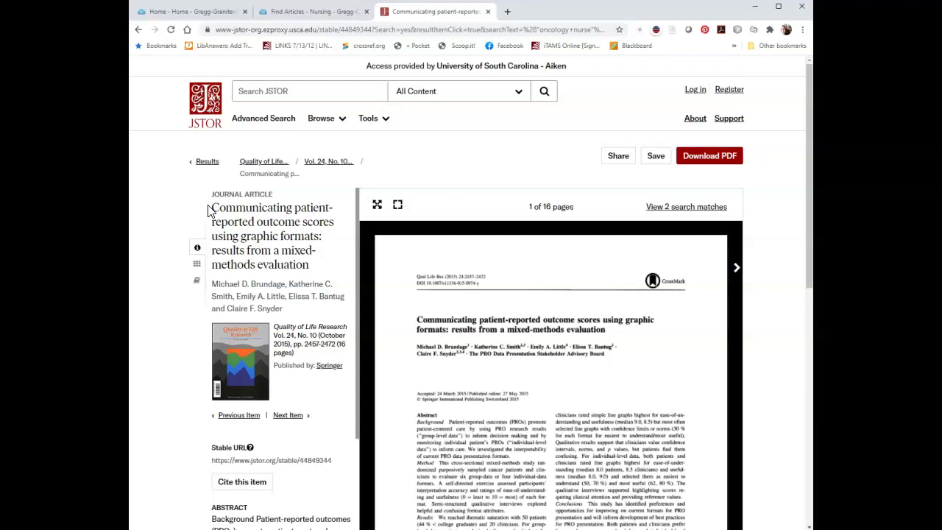
- Copy the article's citation details from its record, from the title and authors through the stable URL
left_click_drag(210, 209, 339, 465)
right_click(312, 292)
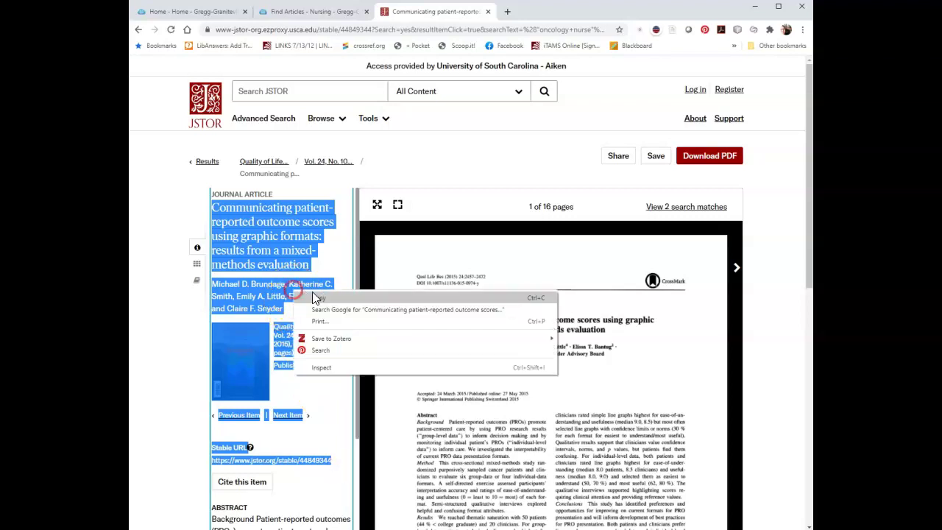
left_click(324, 297)
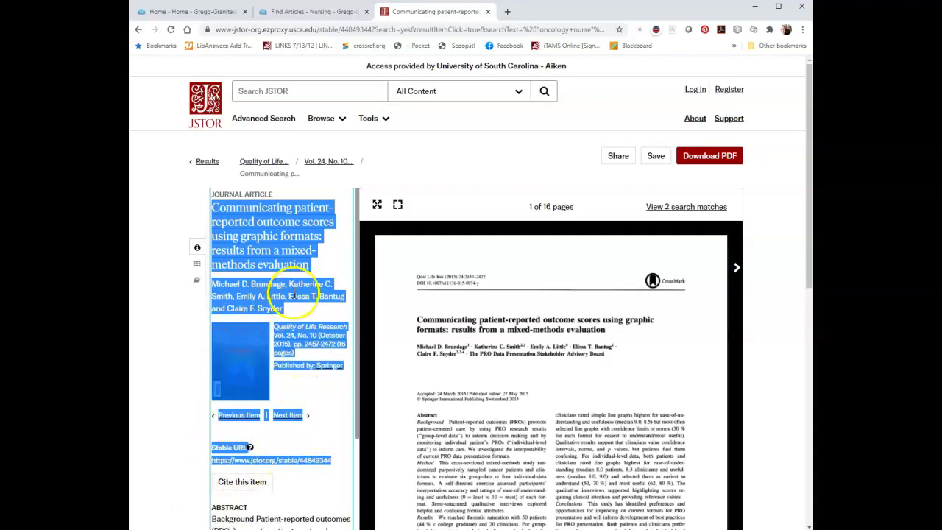
left_click(339, 421)
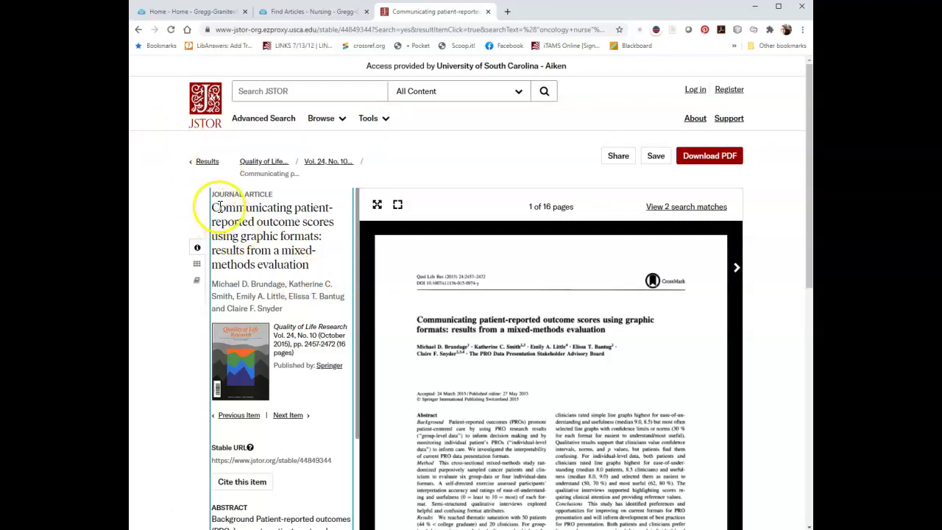
left_click_drag(213, 207, 330, 469)
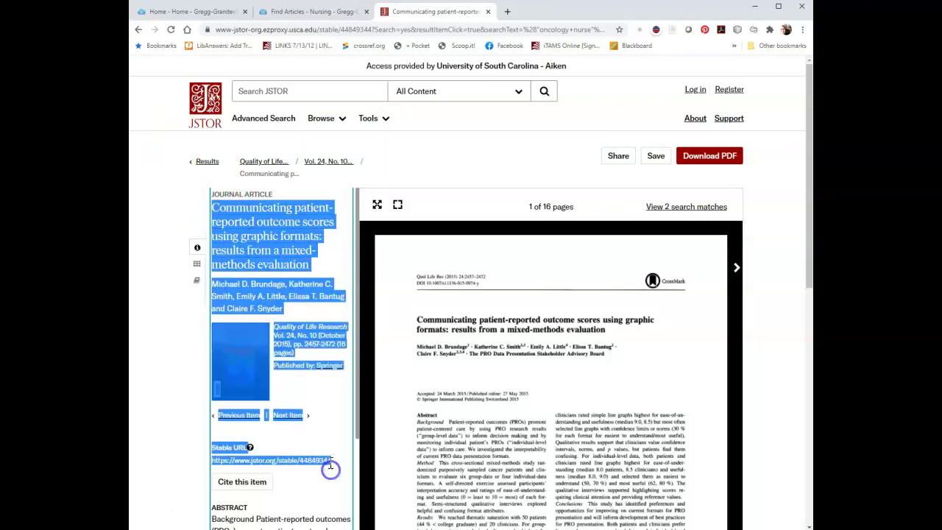
right_click(330, 468)
left_click(313, 379)
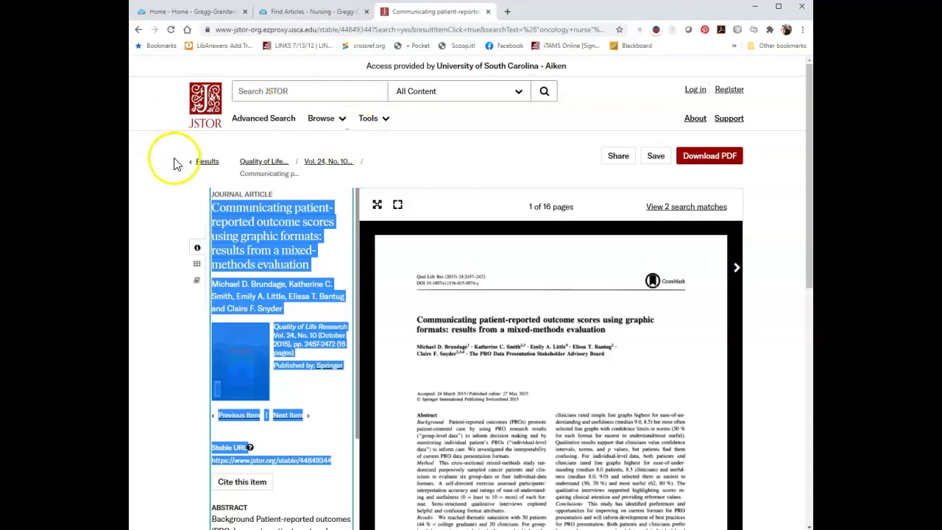
- Return to the JSTOR search results, then switch to the library's nursing Find Articles guide with its database list
left_click(139, 30)
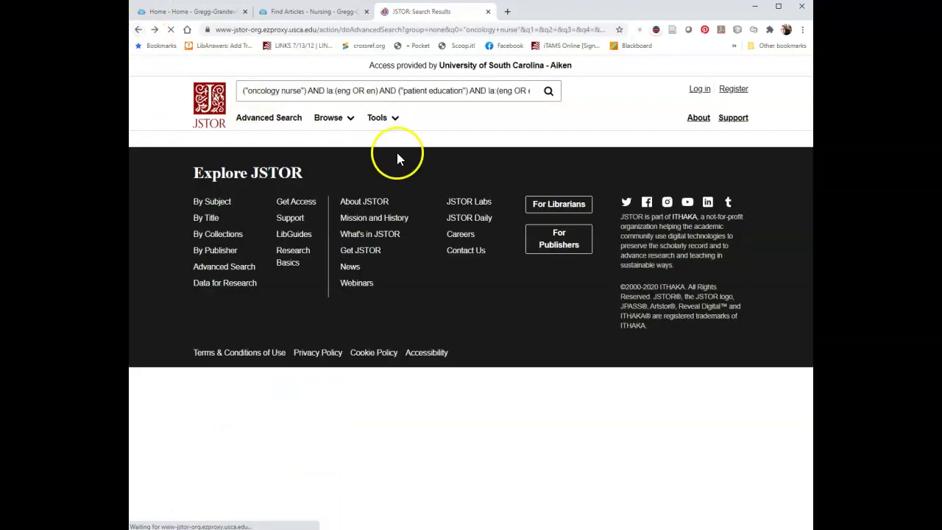
scroll(471, 197, "up", 4)
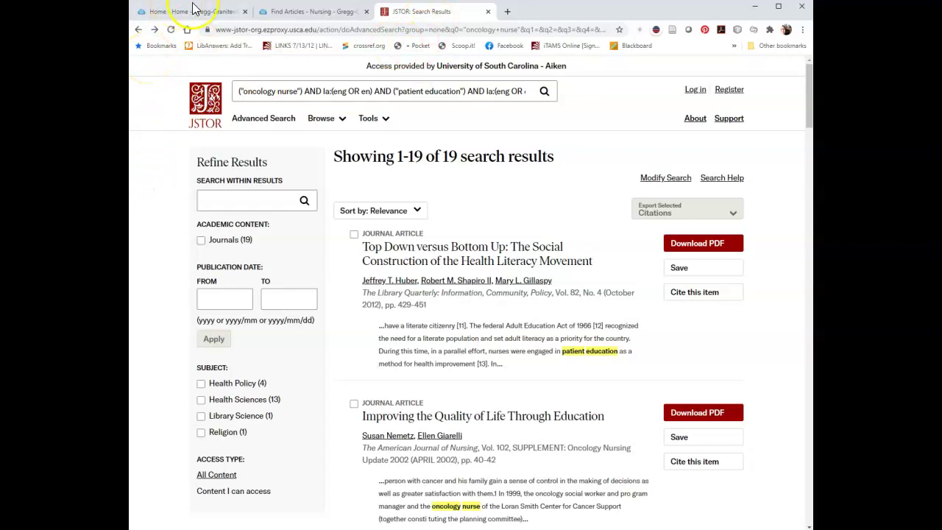
left_click(293, 11)
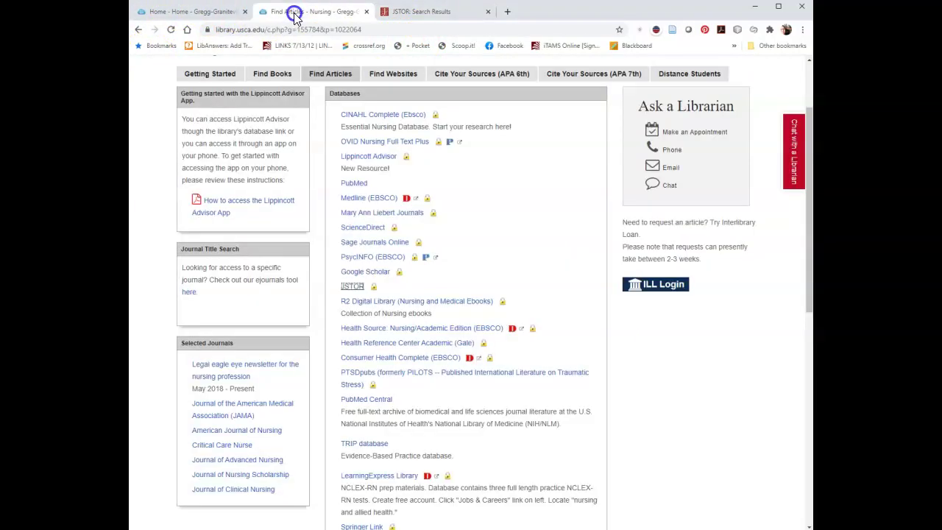
left_click(507, 171)
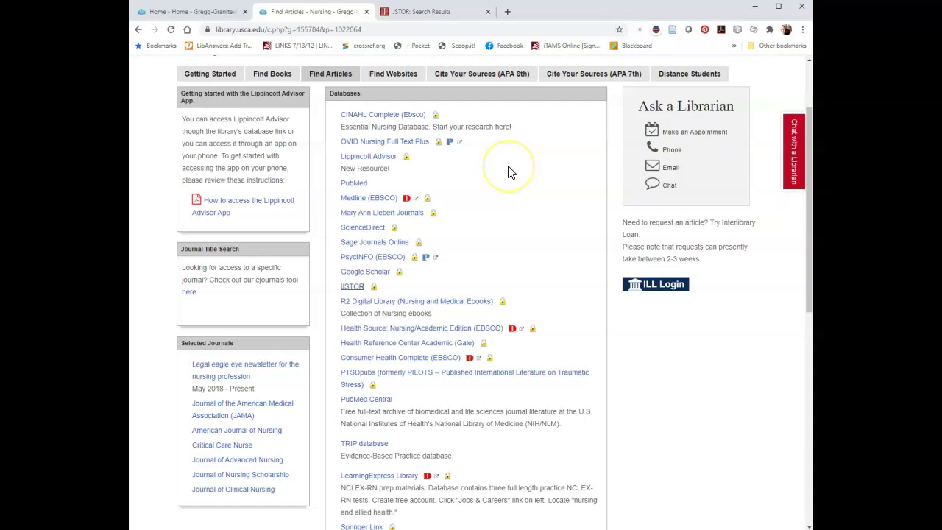